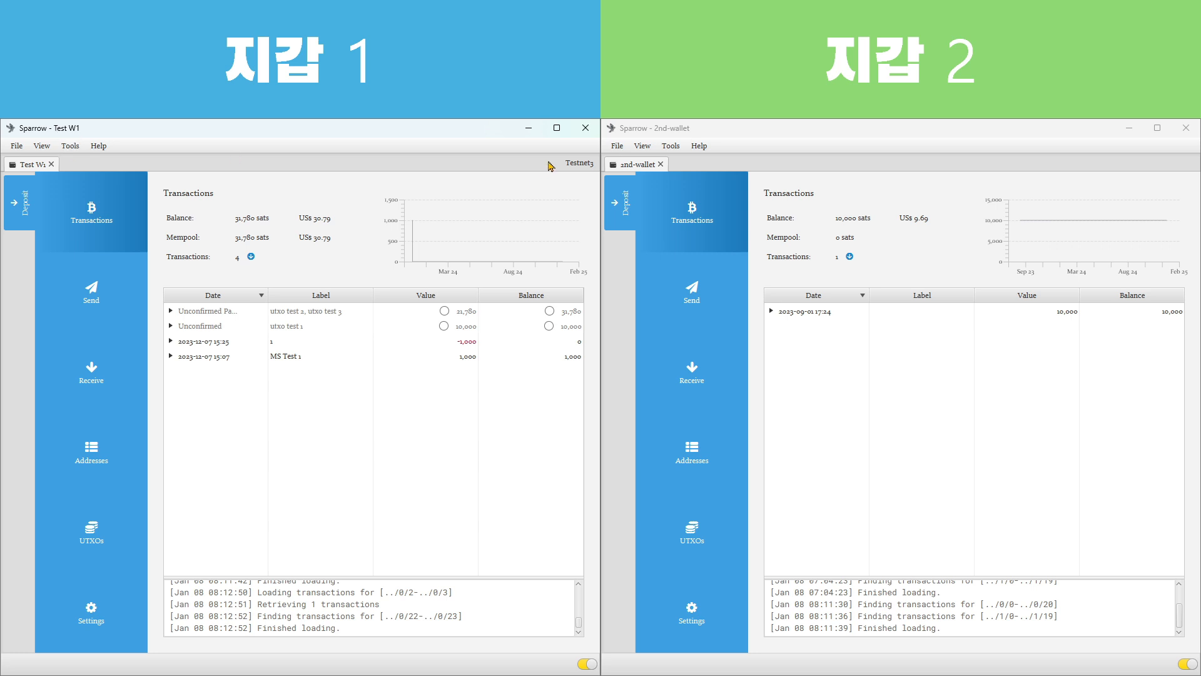
Check which networks the Test W1 wallet can be restarted in, leaving the current network in place
{"action": "left_click", "coordinate": [573, 164]}
{"action": "left_click", "coordinate": [71, 147]}
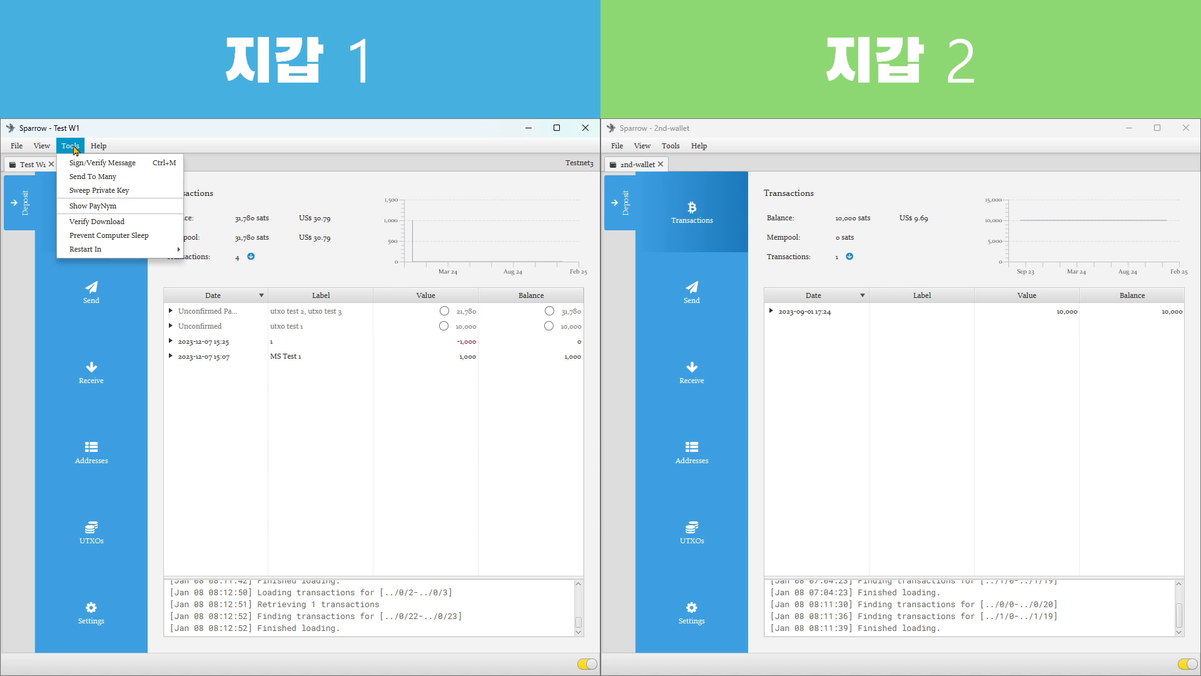
{"action": "mouse_move", "coordinate": [113, 251]}
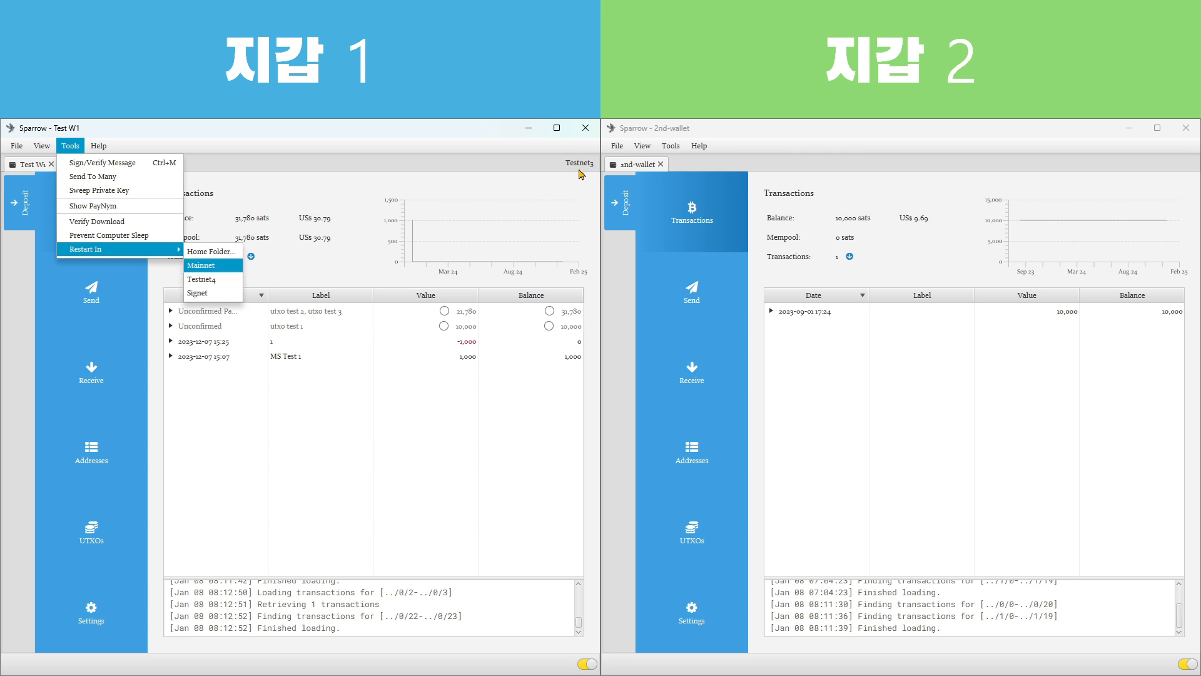
{"action": "left_click", "coordinate": [404, 446]}
{"action": "left_click", "coordinate": [886, 444]}
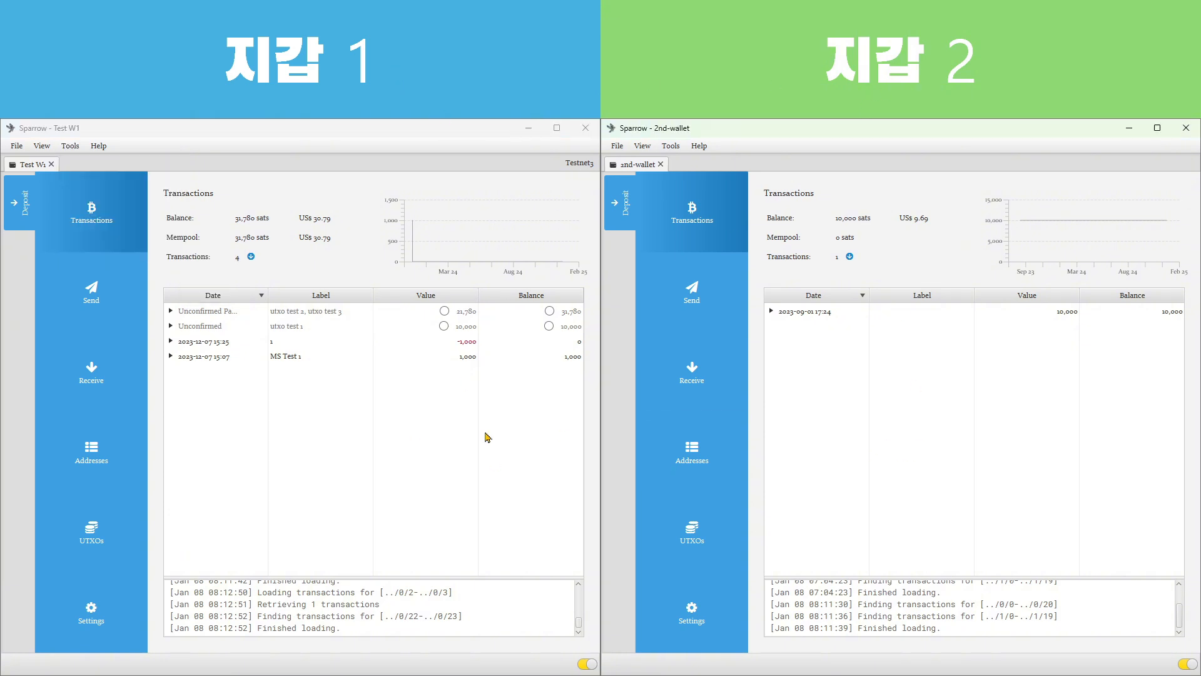
{"action": "left_click", "coordinate": [443, 450]}
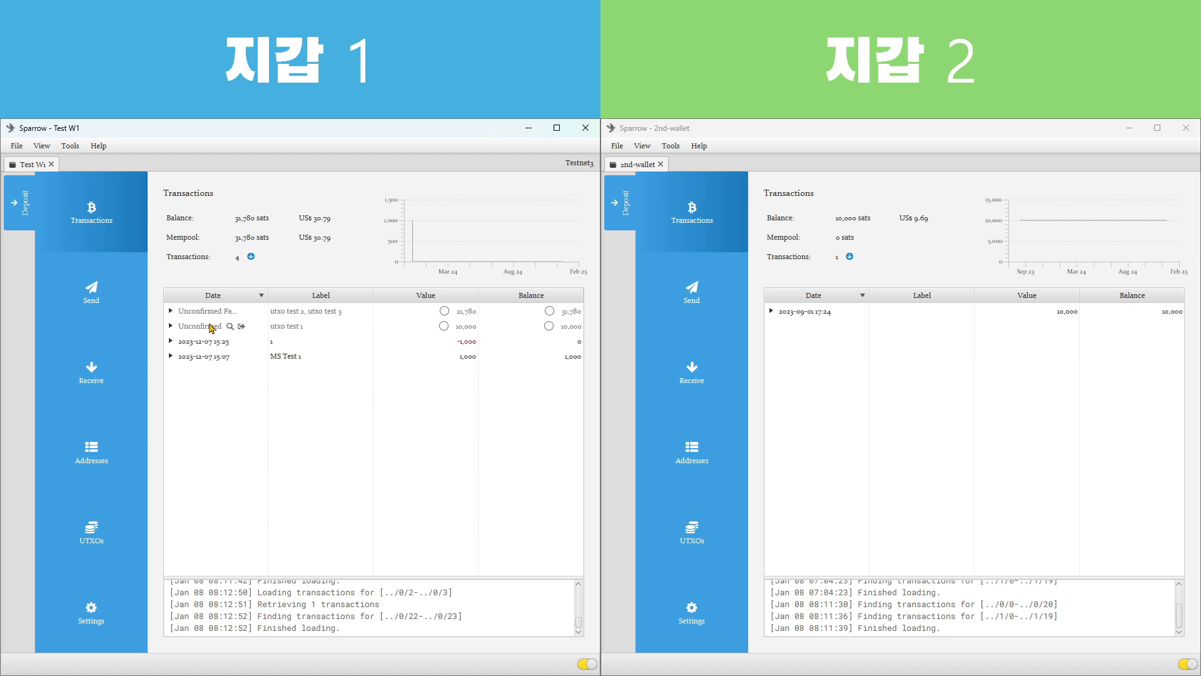
Examine the two unconfirmed transactions labelled utxo test 1 and utxo test 2, utxo test 3 in the Test W1 wallet
{"action": "mouse_move", "coordinate": [202, 309]}
{"action": "left_click", "coordinate": [308, 325]}
{"action": "left_click", "coordinate": [311, 317]}
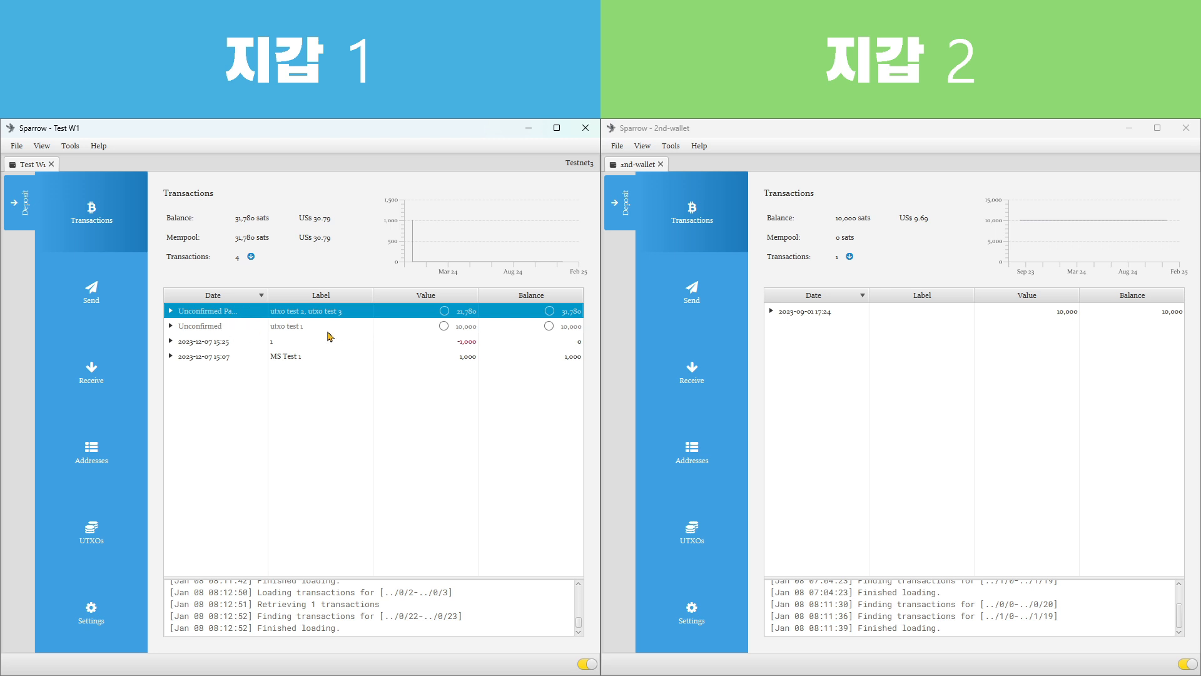
{"action": "left_click", "coordinate": [289, 329]}
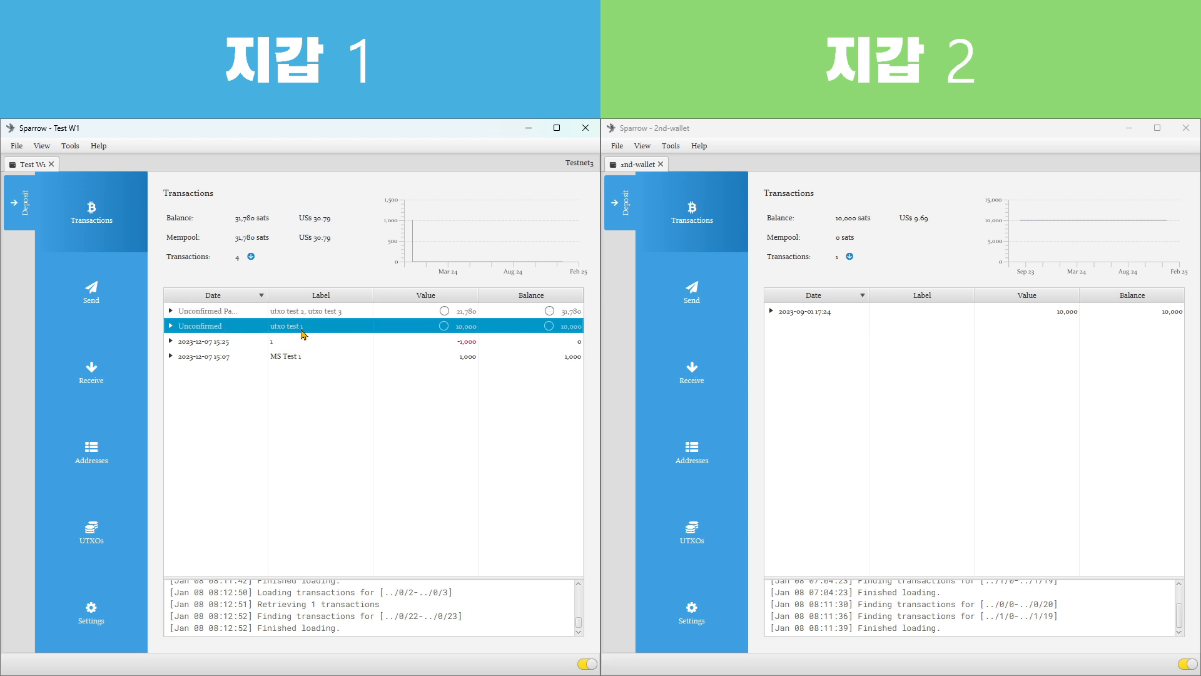
{"action": "left_click", "coordinate": [307, 316]}
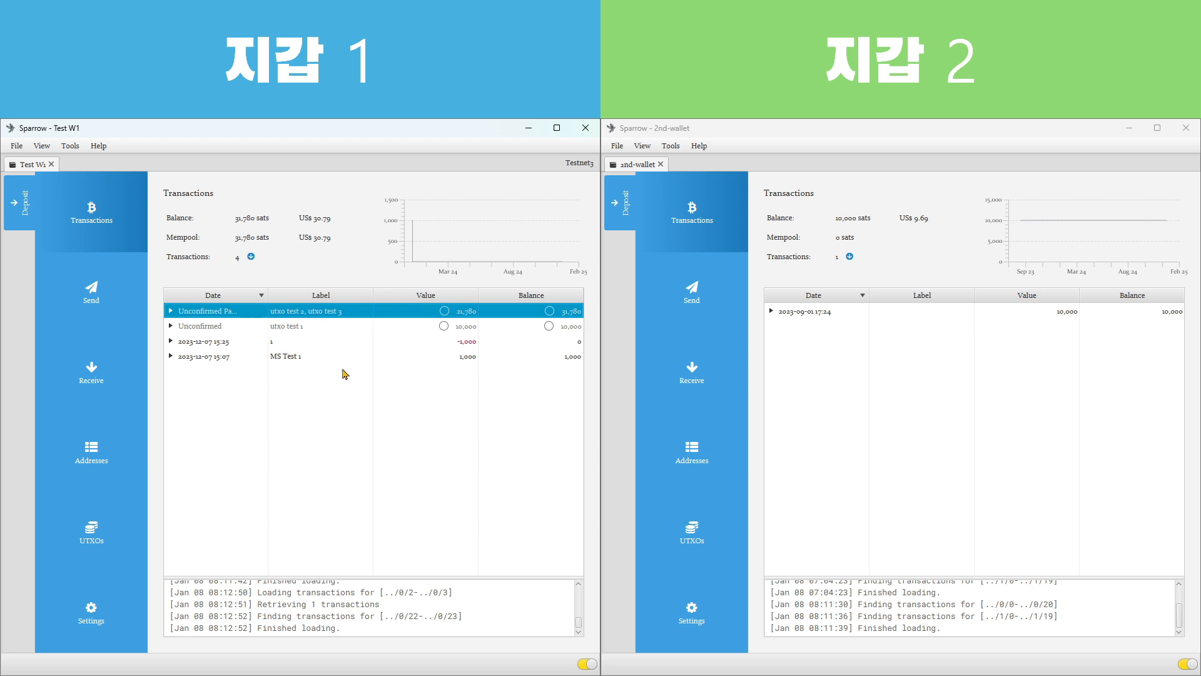
{"action": "left_click", "coordinate": [293, 326]}
{"action": "left_click", "coordinate": [287, 311]}
Examine the Test W1 receive addresses with utxo test labels and compare the value held on each
{"action": "left_click", "coordinate": [107, 453]}
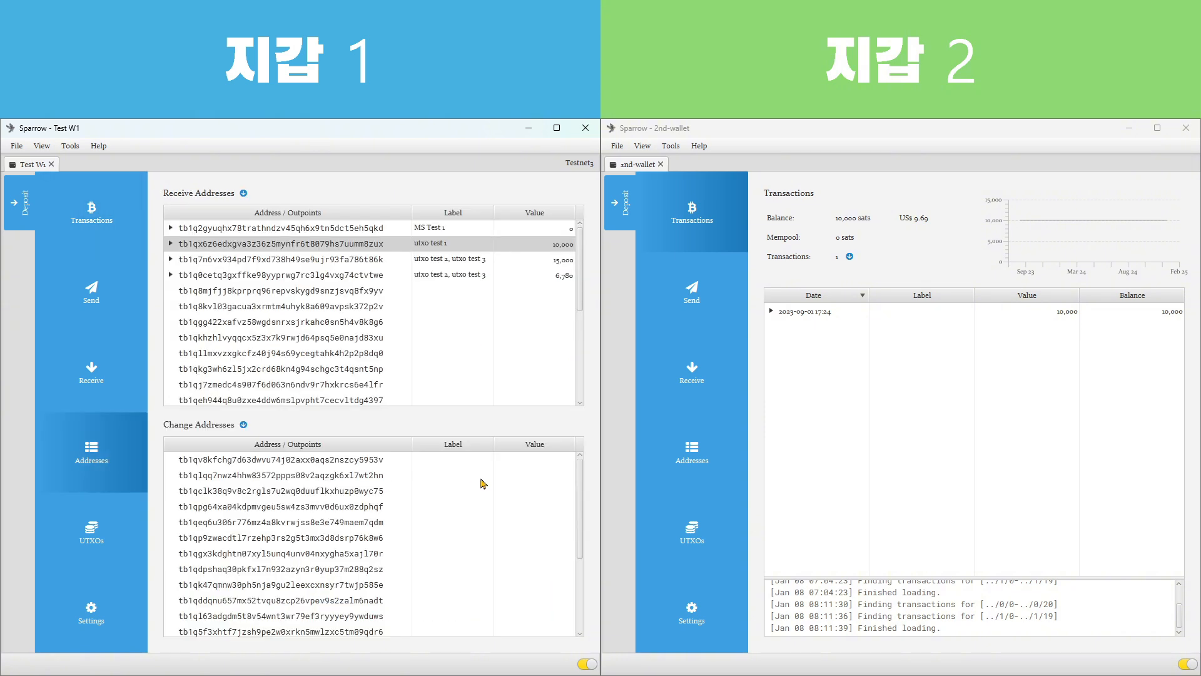
{"action": "left_click", "coordinate": [300, 245]}
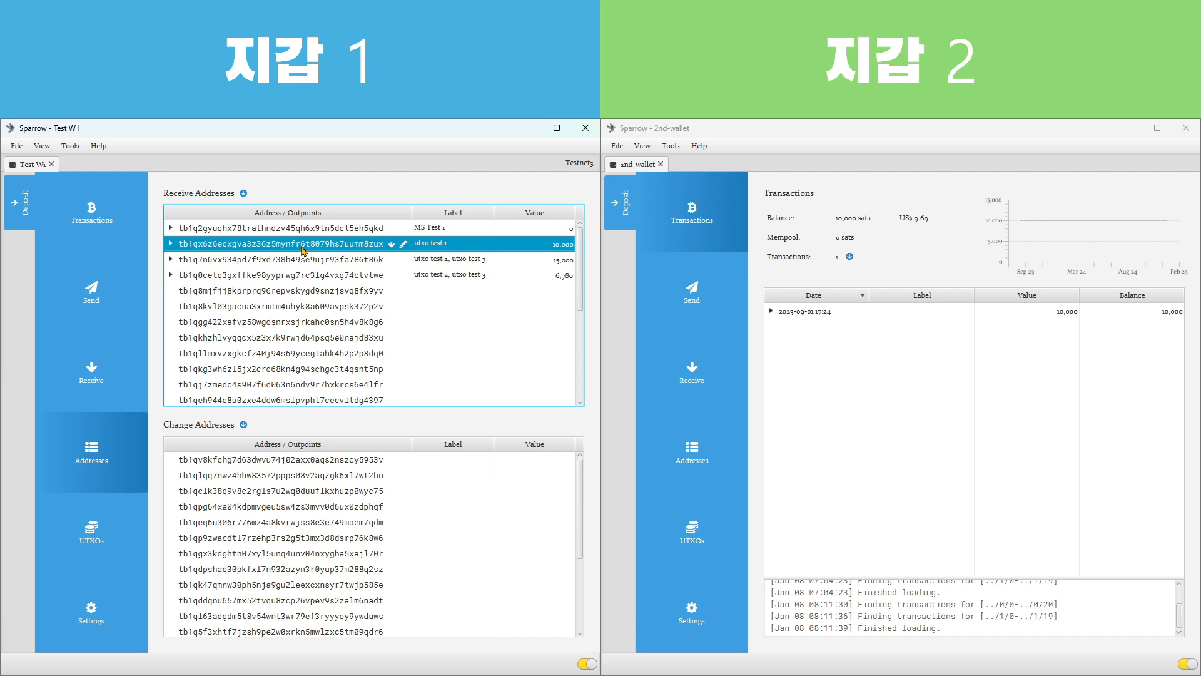
{"action": "key", "text": "Down"}
{"action": "key", "text": "Down"}
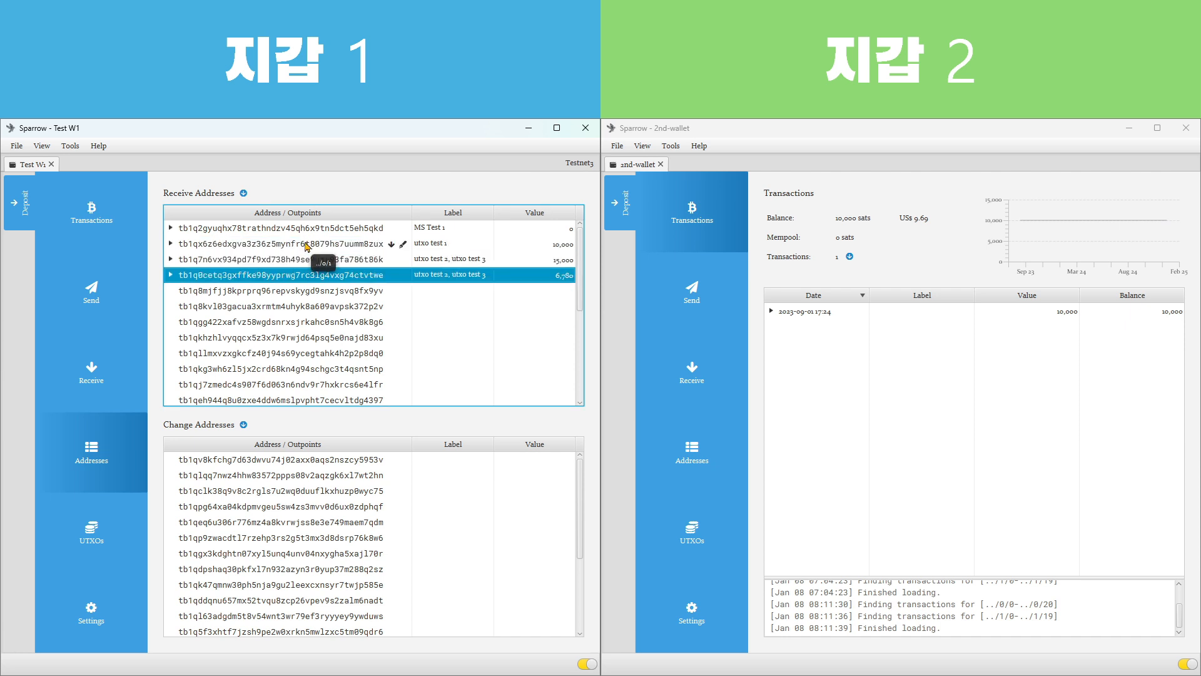
{"action": "left_click", "coordinate": [307, 245]}
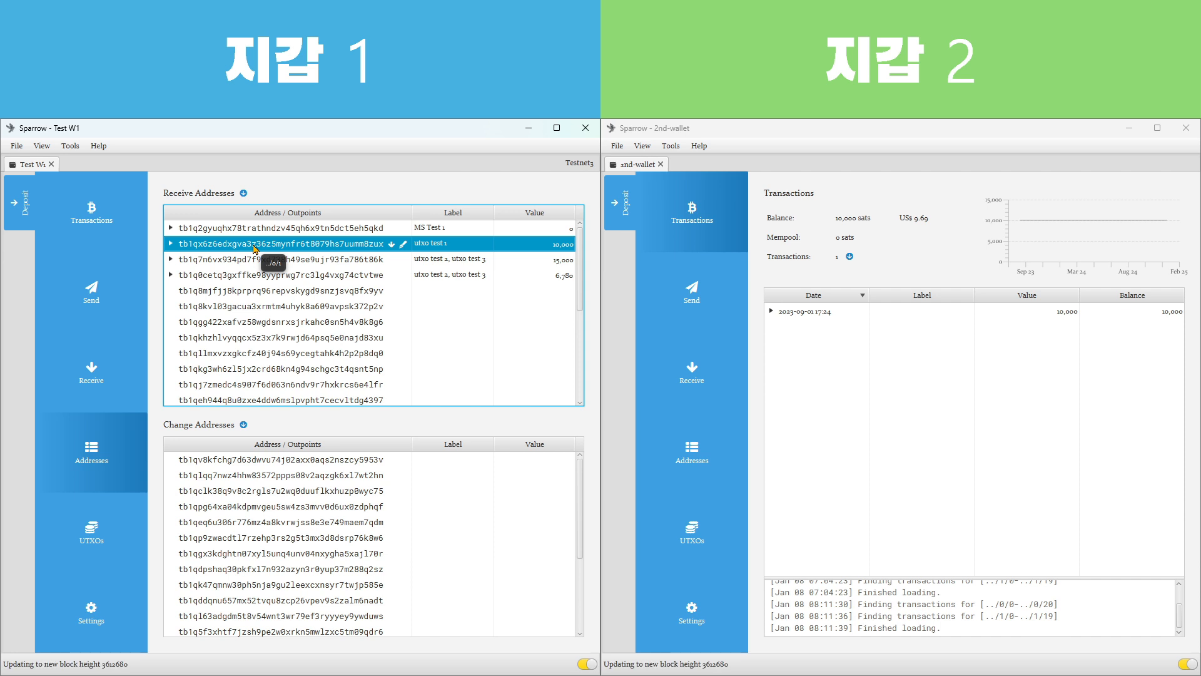
{"action": "left_click", "coordinate": [308, 263]}
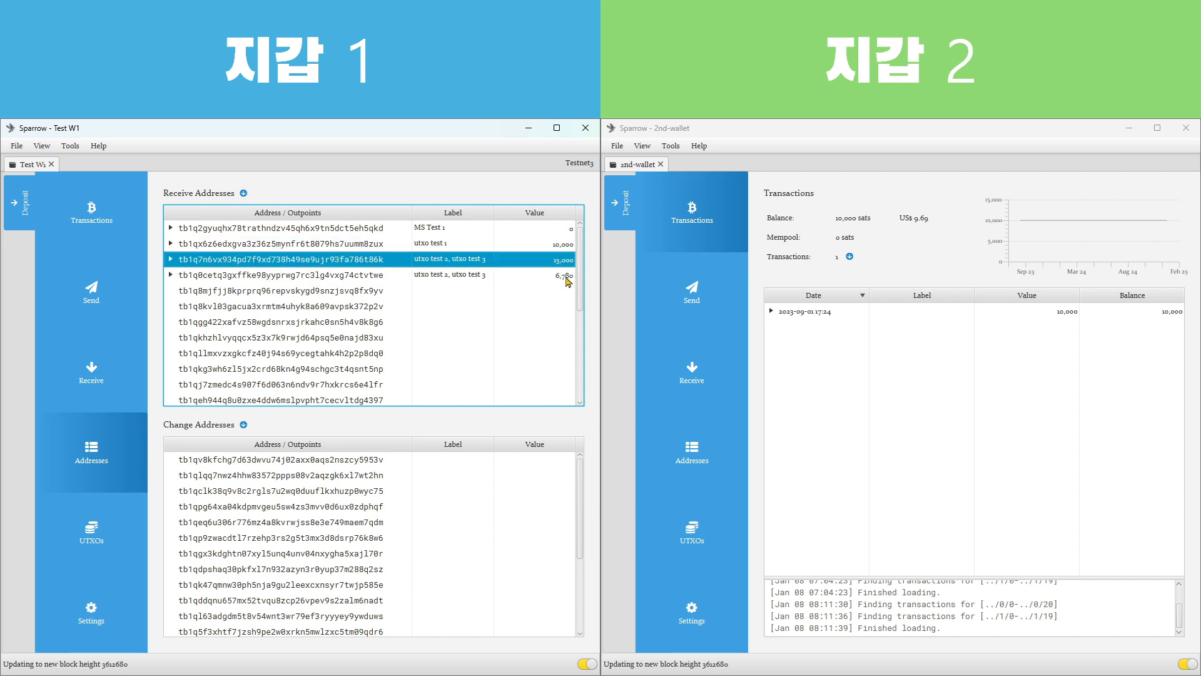
{"action": "mouse_move", "coordinate": [567, 281]}
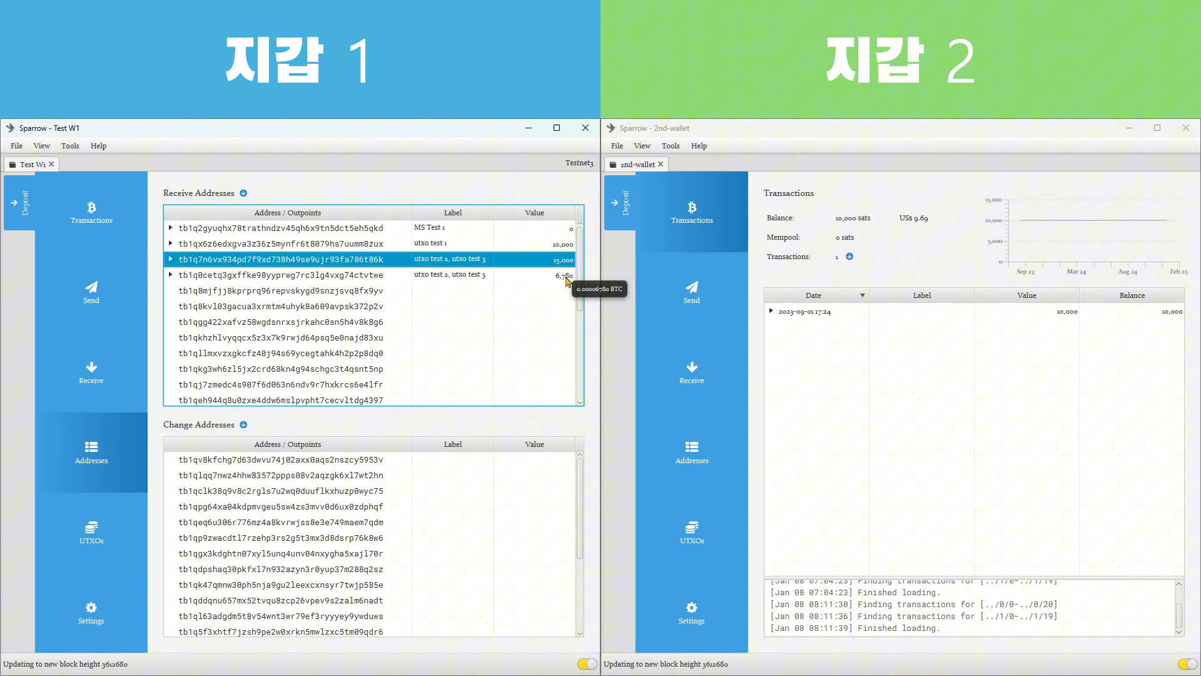
{"action": "left_click", "coordinate": [354, 277]}
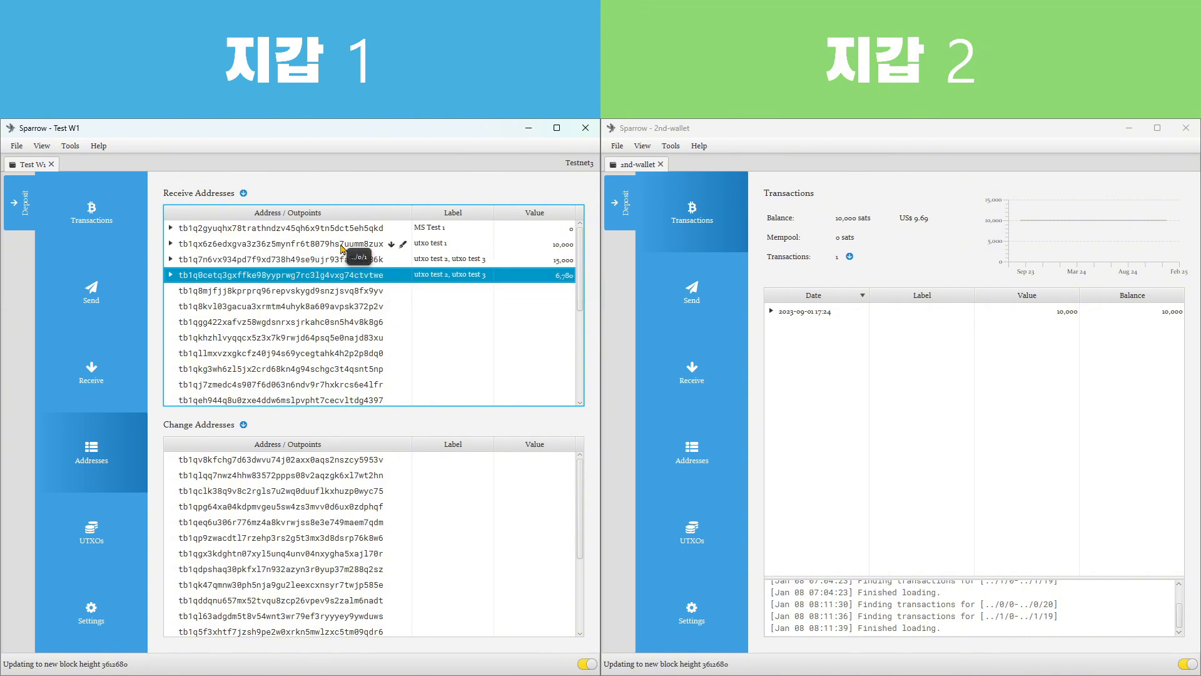
{"action": "left_click", "coordinate": [346, 245]}
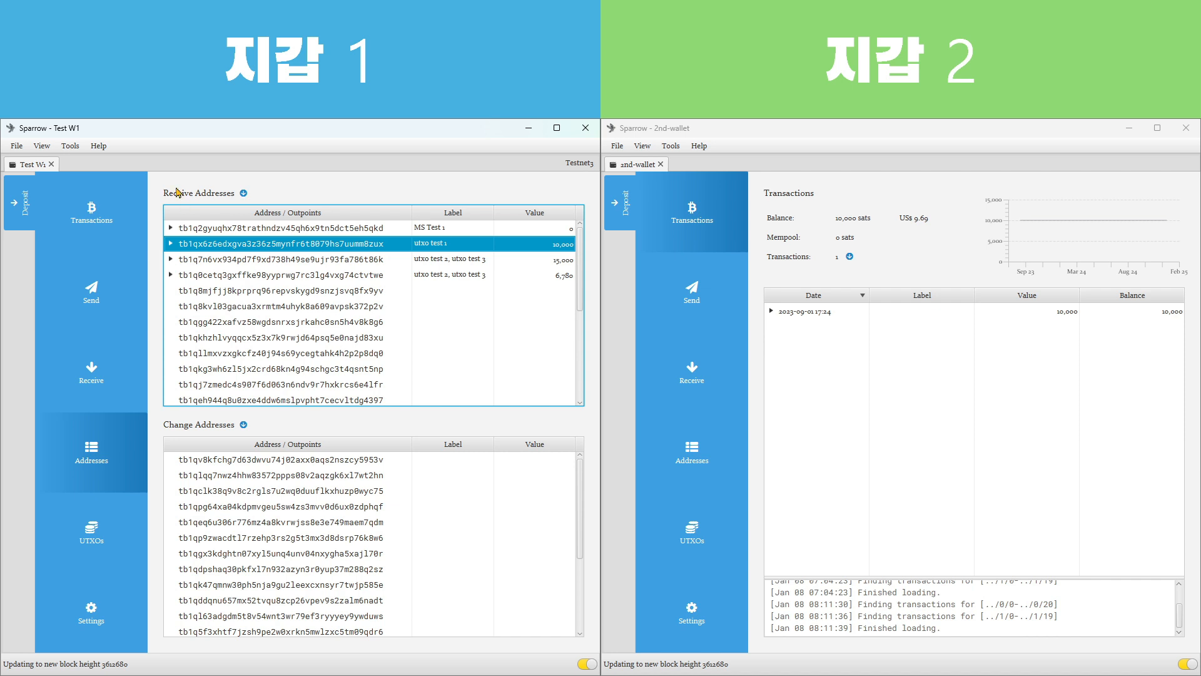
{"action": "left_click", "coordinate": [276, 276]}
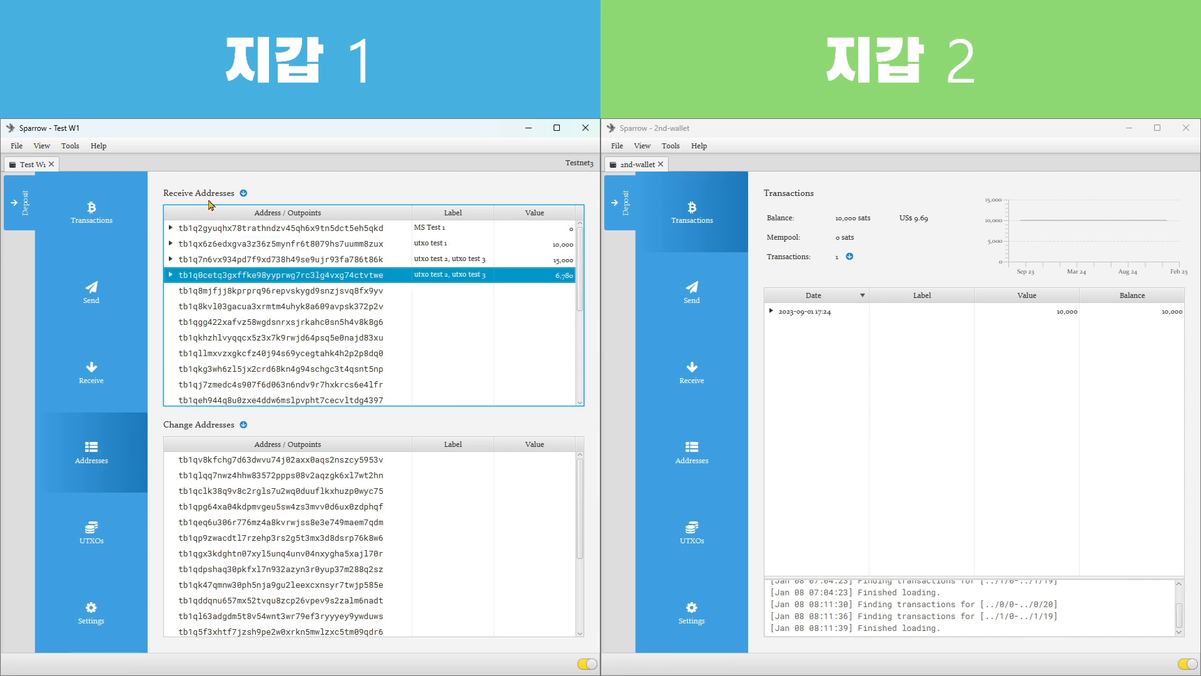
Copy the receive address labelled utxo test 1 and enter it as the payee in the Lecture-main-testnet wallet
{"action": "left_click", "coordinate": [258, 246]}
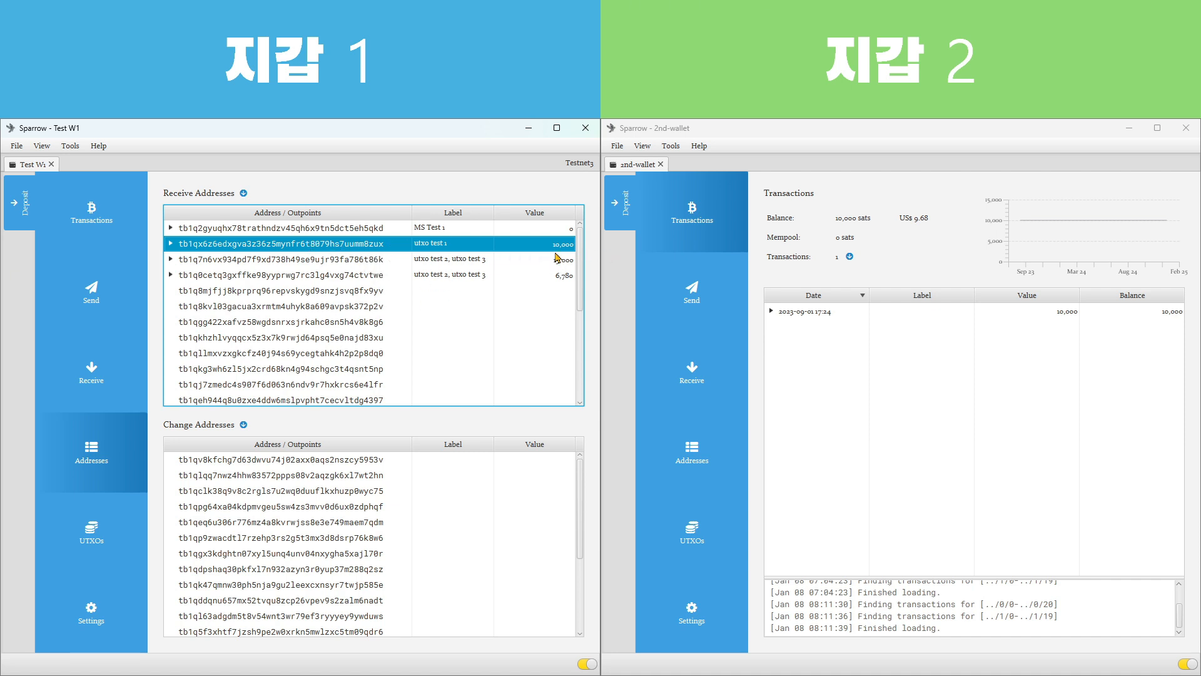
{"action": "right_click", "coordinate": [267, 248]}
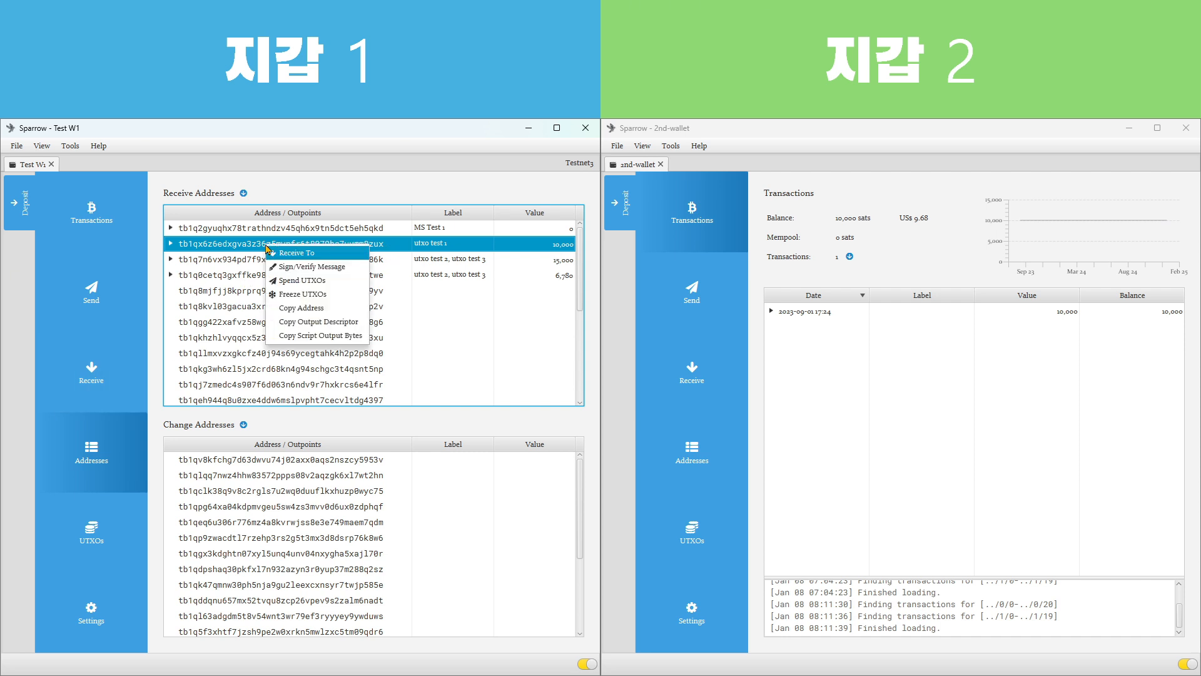
{"action": "left_click", "coordinate": [354, 313]}
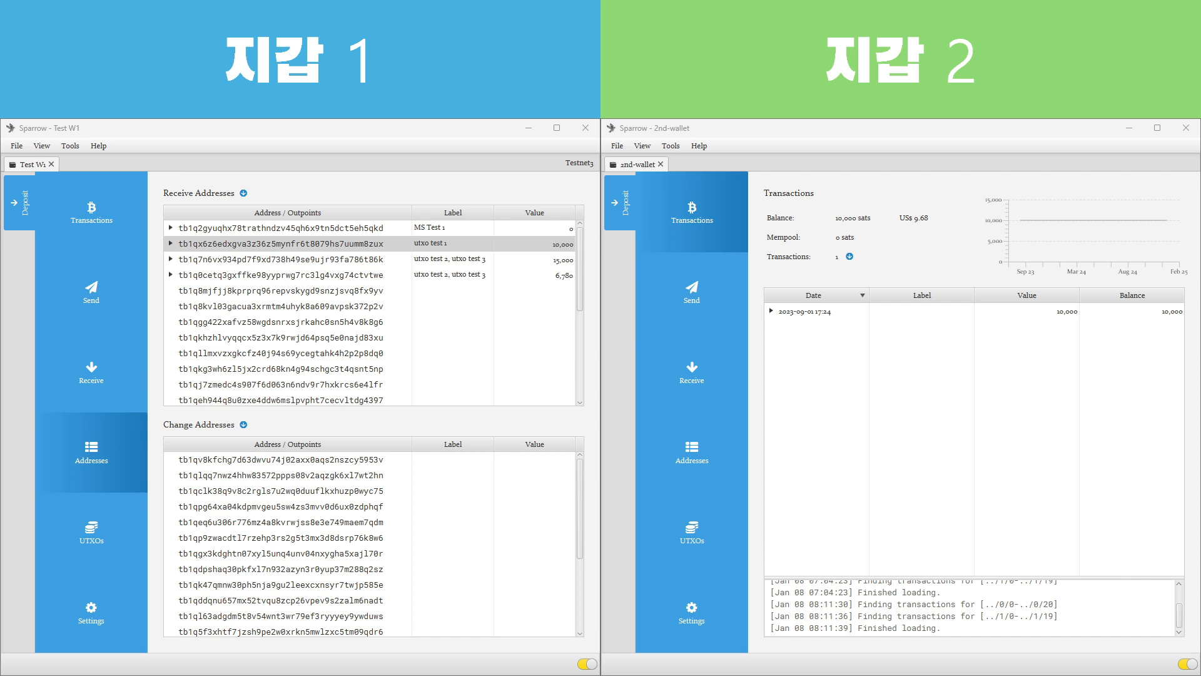
{"action": "left_click_drag", "start_coordinate": [600, 675], "coordinate": [605, 164]}
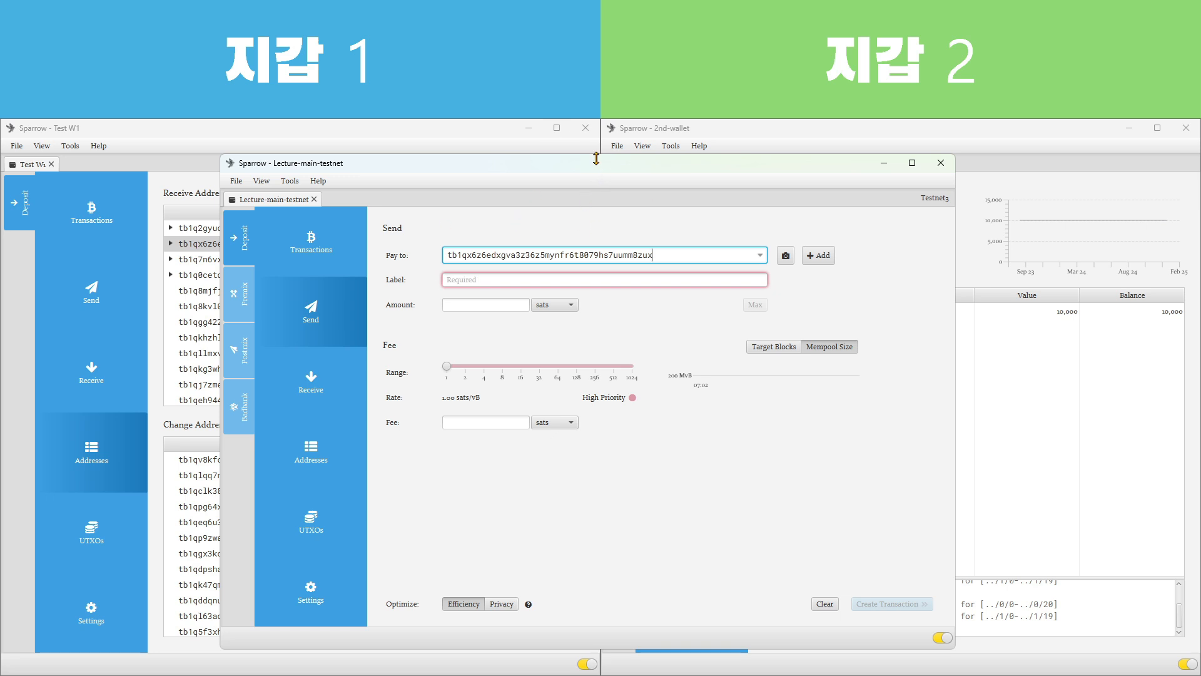
Label the payment 주소중복전송 테스트 and set its amount to 5,678 sats
{"action": "left_click", "coordinate": [594, 283]}
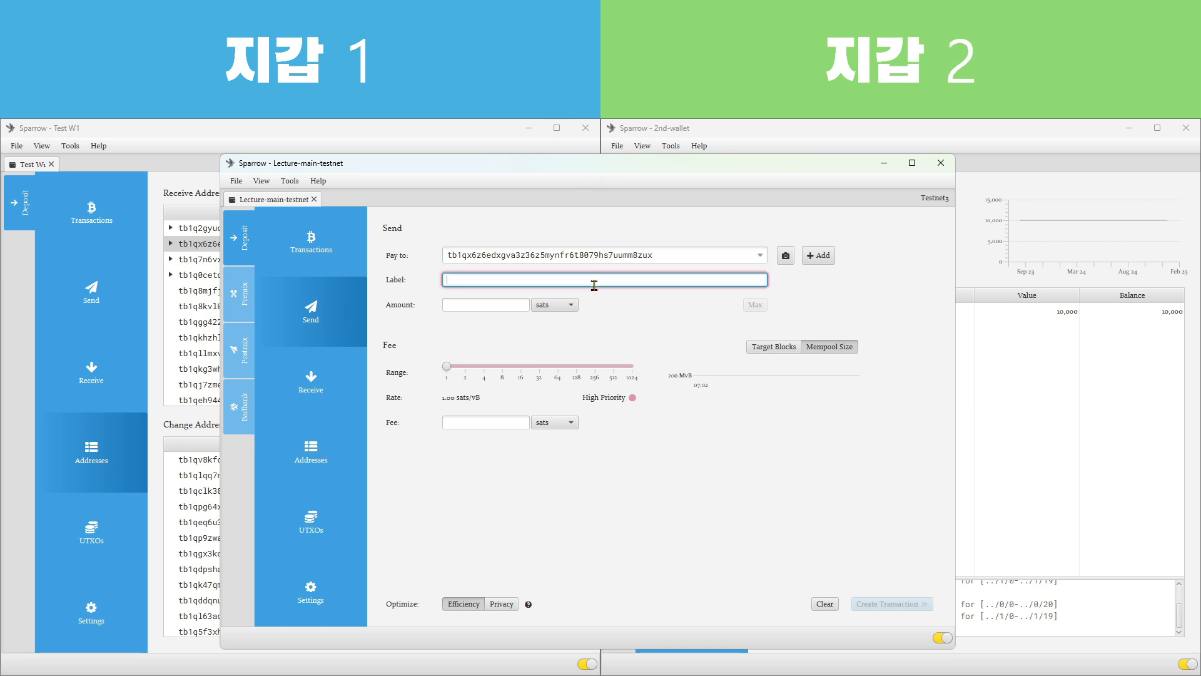
{"action": "type", "text": "주소중"}
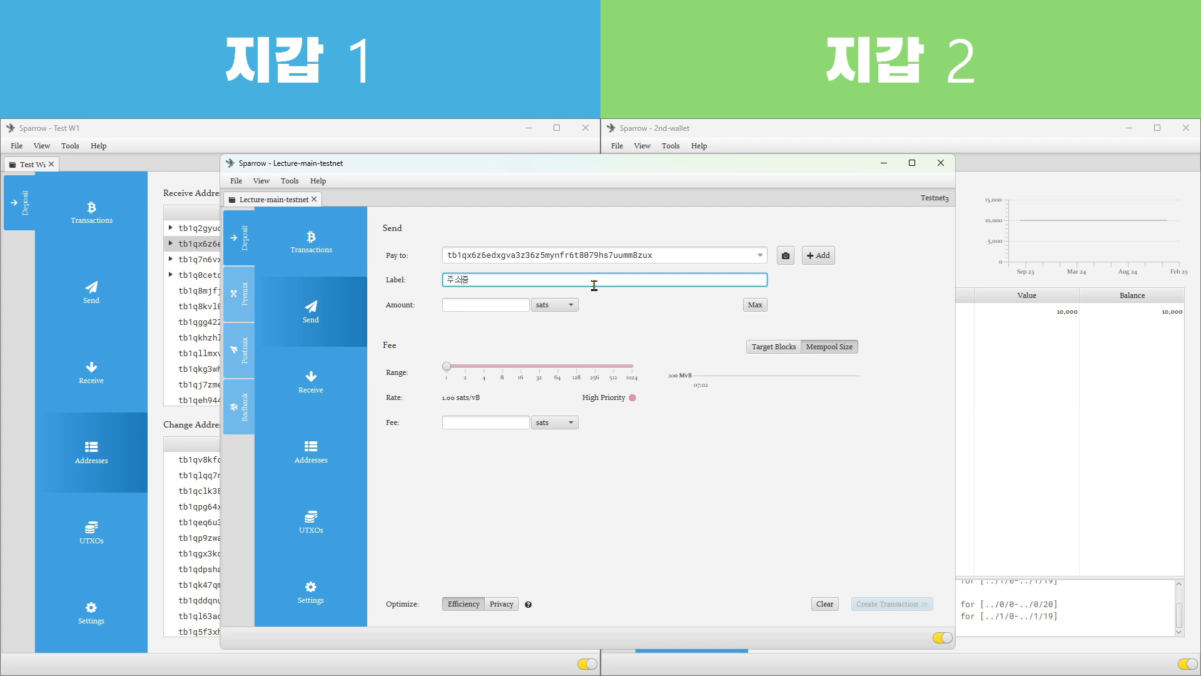
{"action": "type", "text": "복전송 테스트"}
{"action": "left_click", "coordinate": [491, 306]}
{"action": "type", "text": "5,678"}
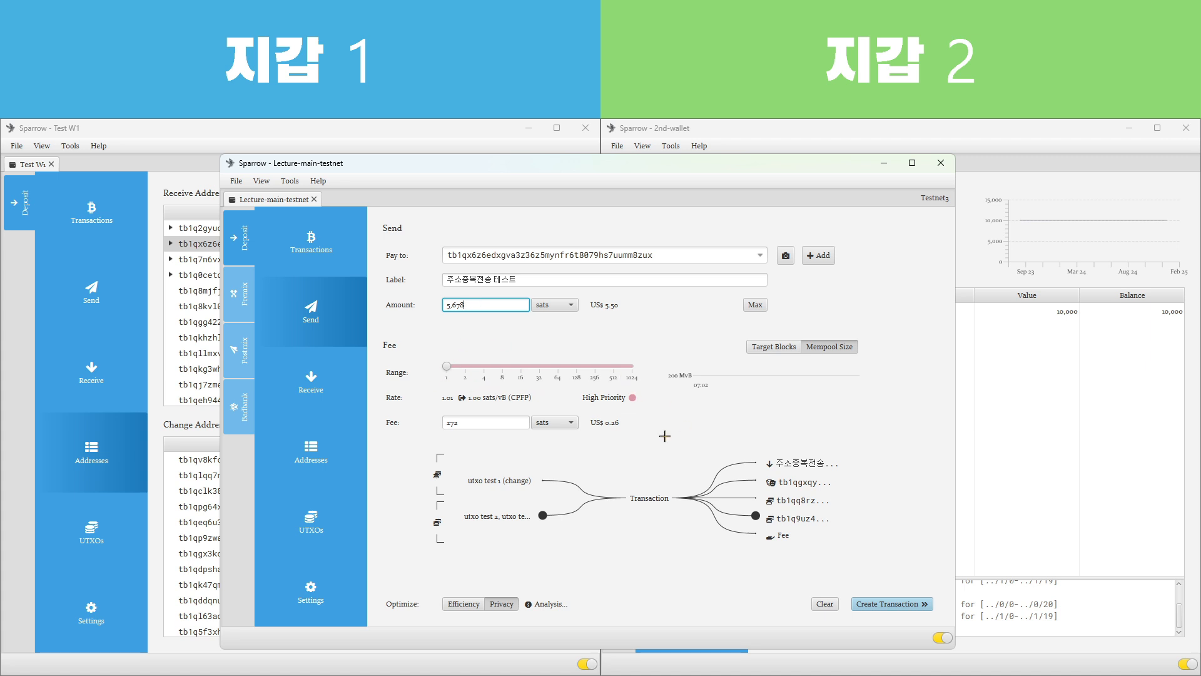
Create and finalize the payment transaction, then sign it with the wallet password and broadcast it
{"action": "left_click", "coordinate": [885, 612]}
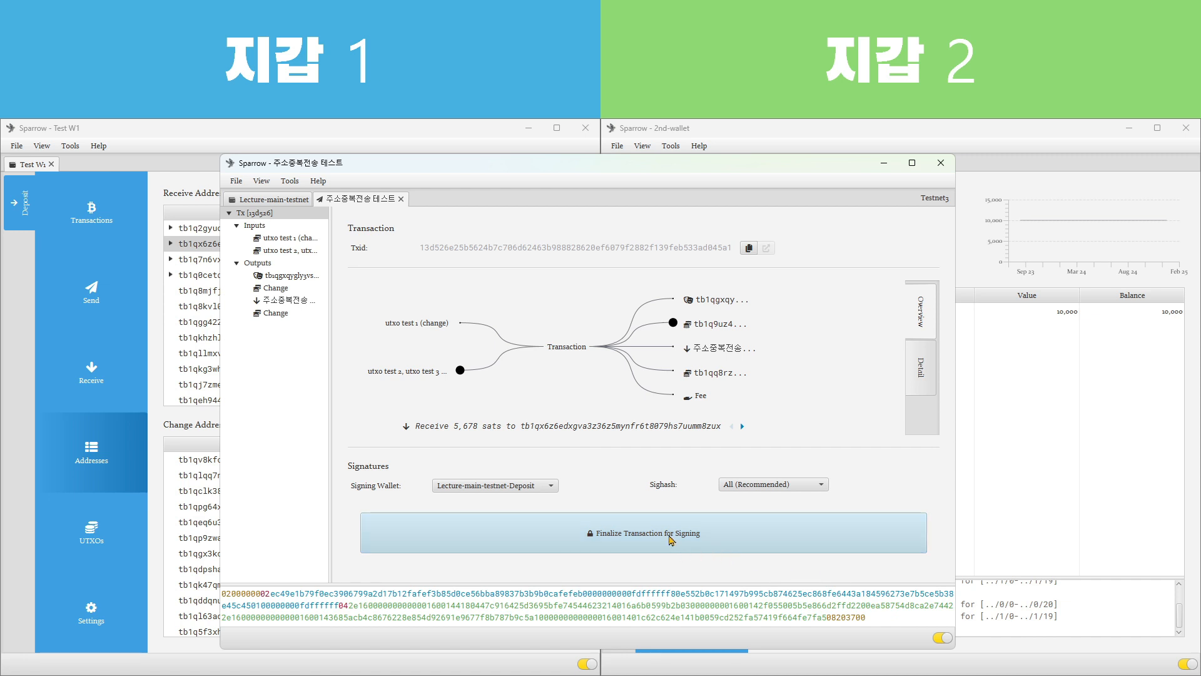
{"action": "left_click", "coordinate": [671, 540]}
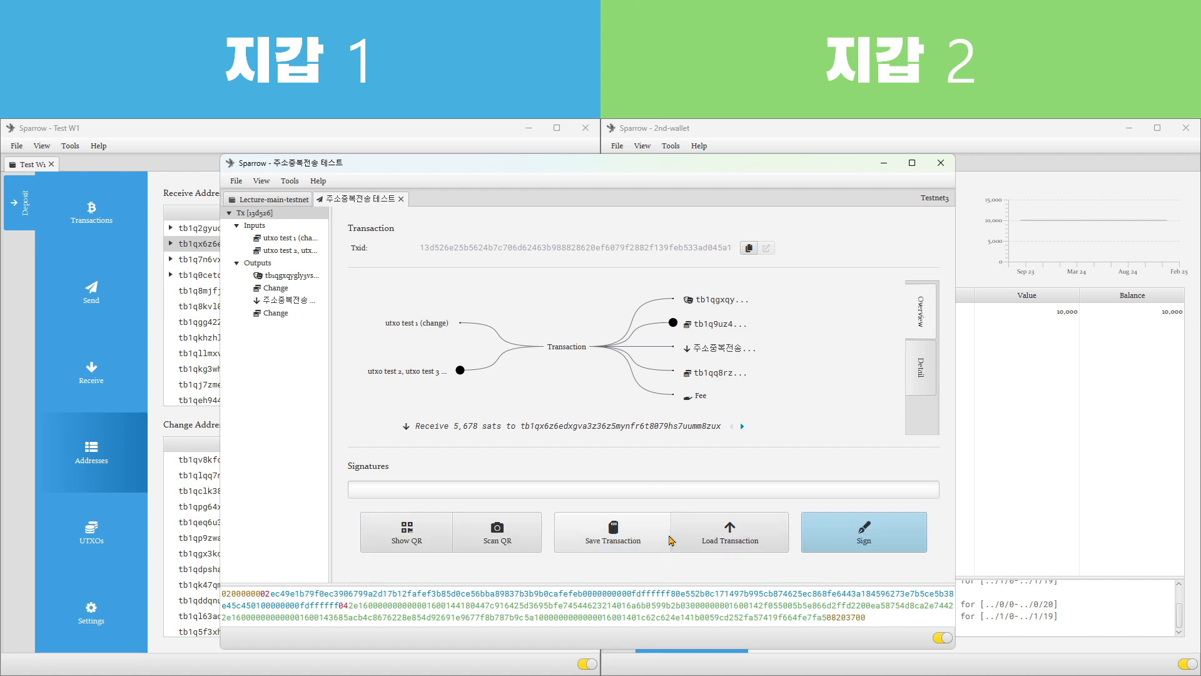
{"action": "left_click", "coordinate": [859, 527]}
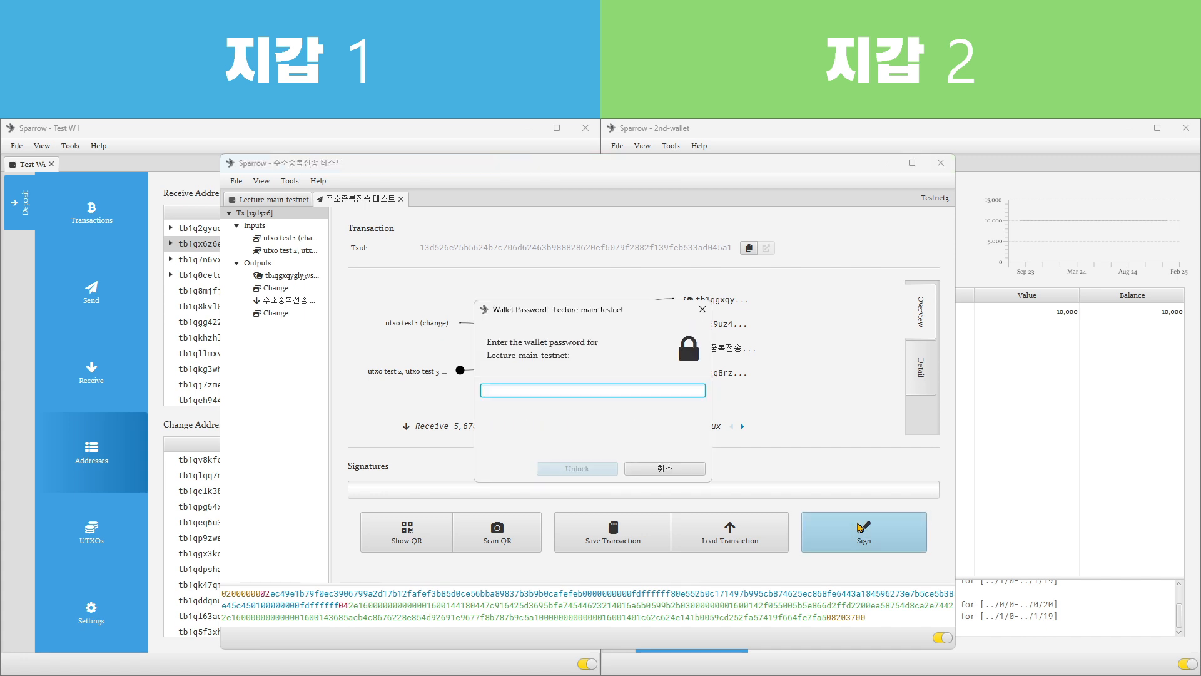
{"action": "type", "text": "1234"}
{"action": "key", "text": "Return"}
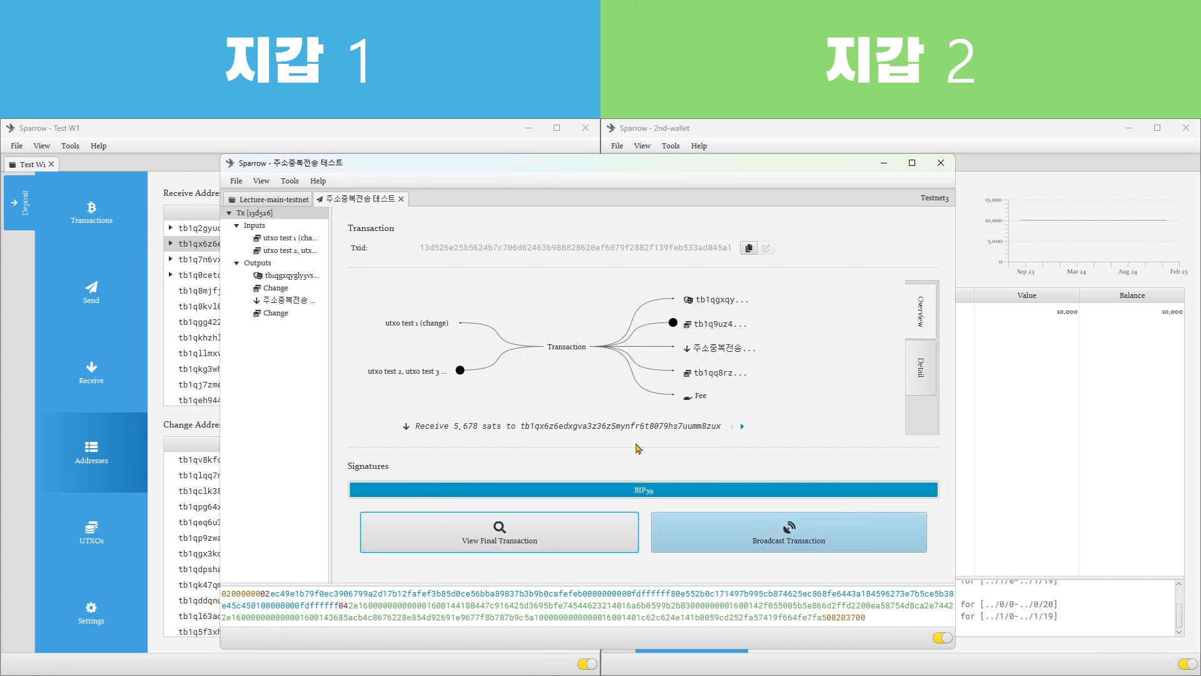
{"action": "left_click", "coordinate": [784, 532]}
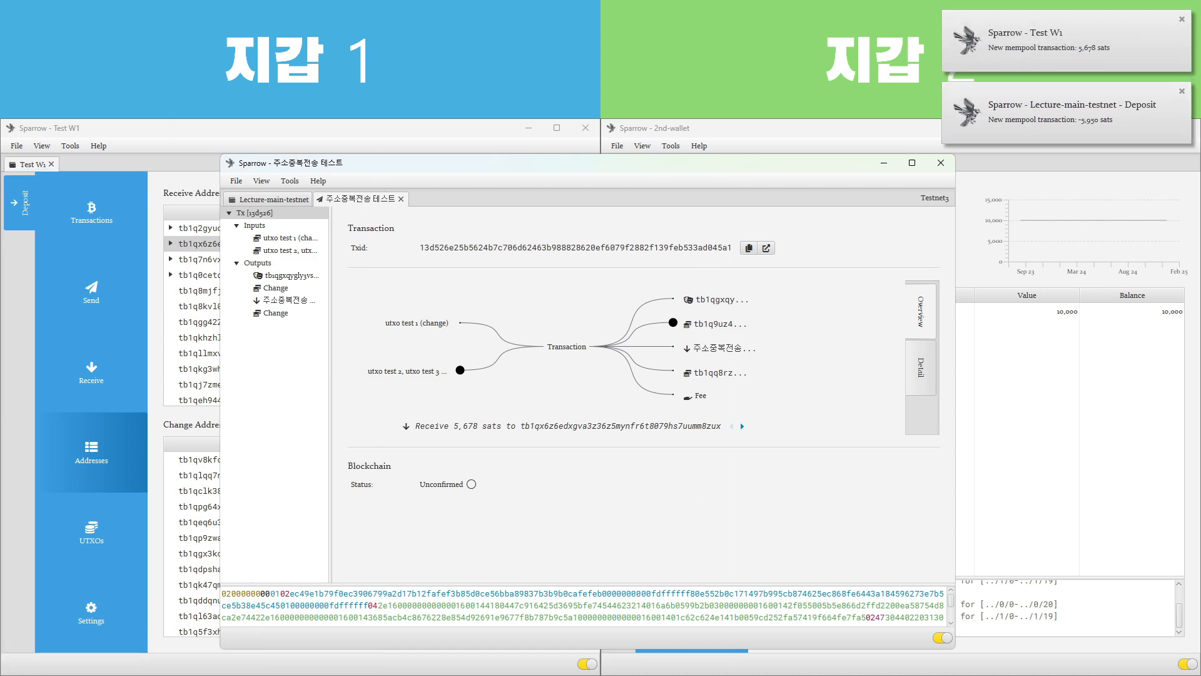
Return to the Test W1 wallet and check the newly received transaction in its transaction list
{"action": "key", "text": "super+Down"}
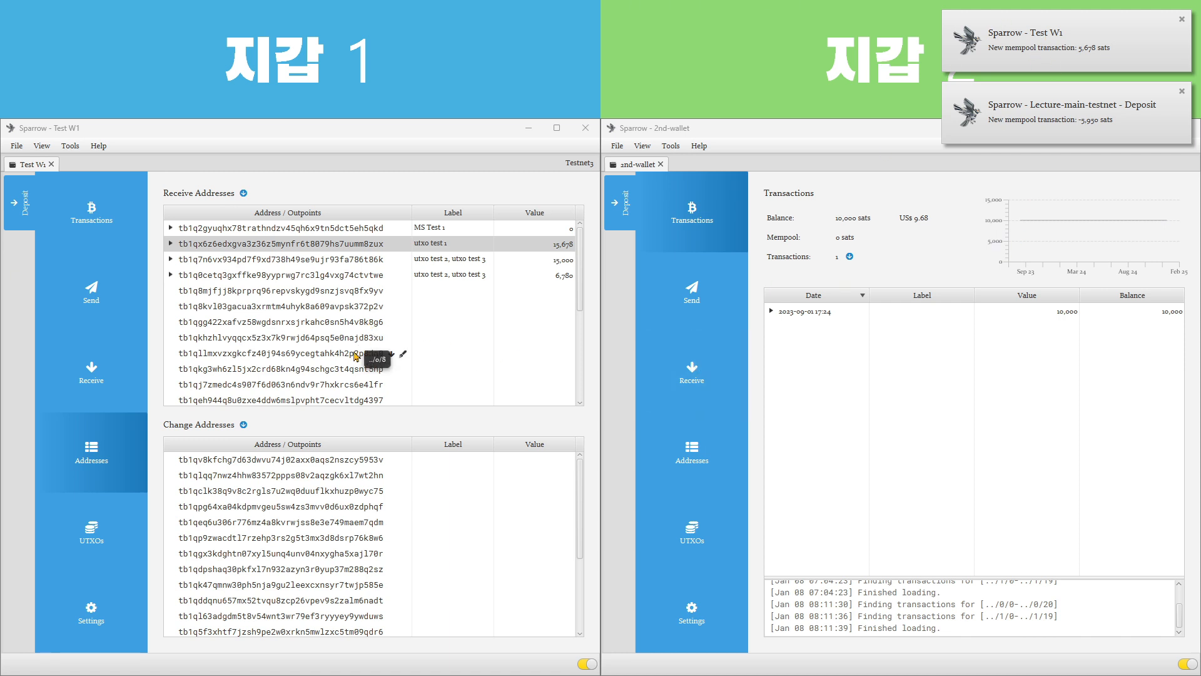
{"action": "left_click", "coordinate": [104, 226]}
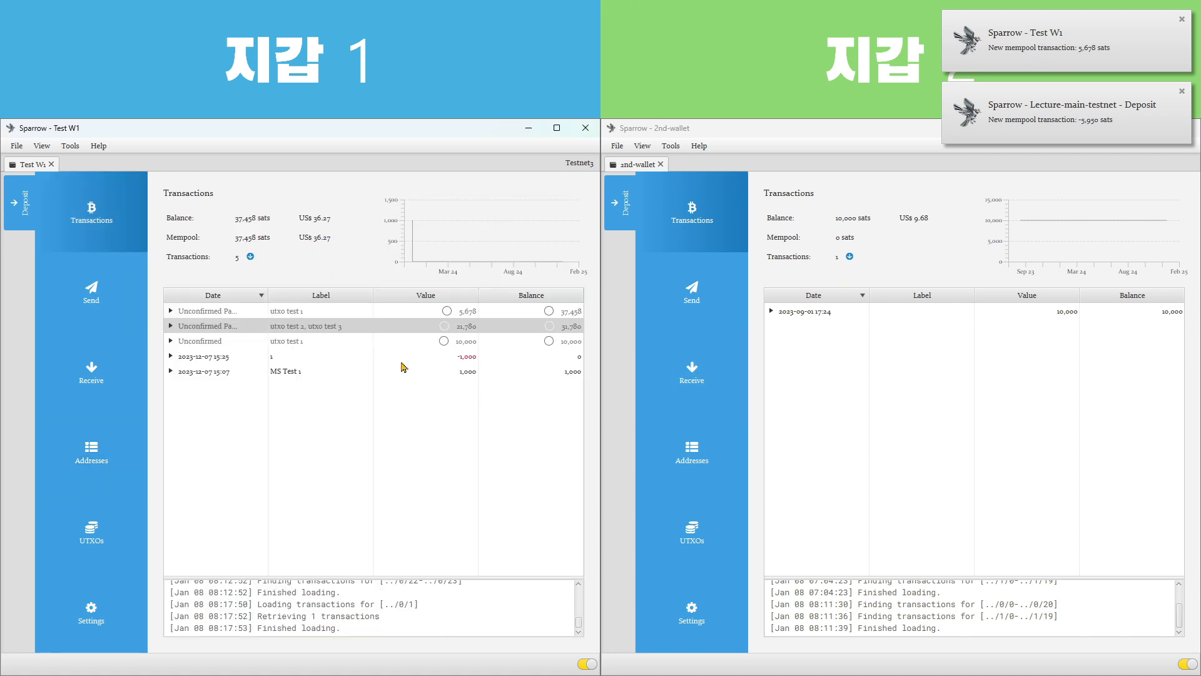
{"action": "left_click", "coordinate": [307, 311]}
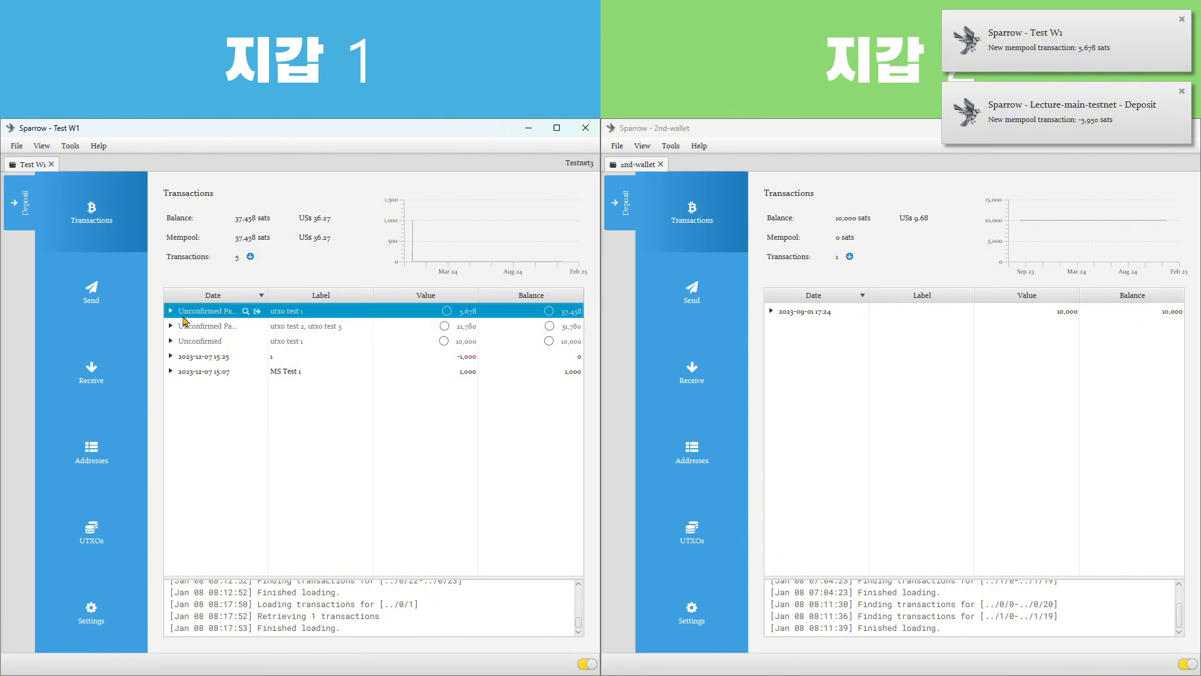
Expand the receive address labelled utxo test 1 and examine its individual received outputs
{"action": "left_click", "coordinate": [92, 451]}
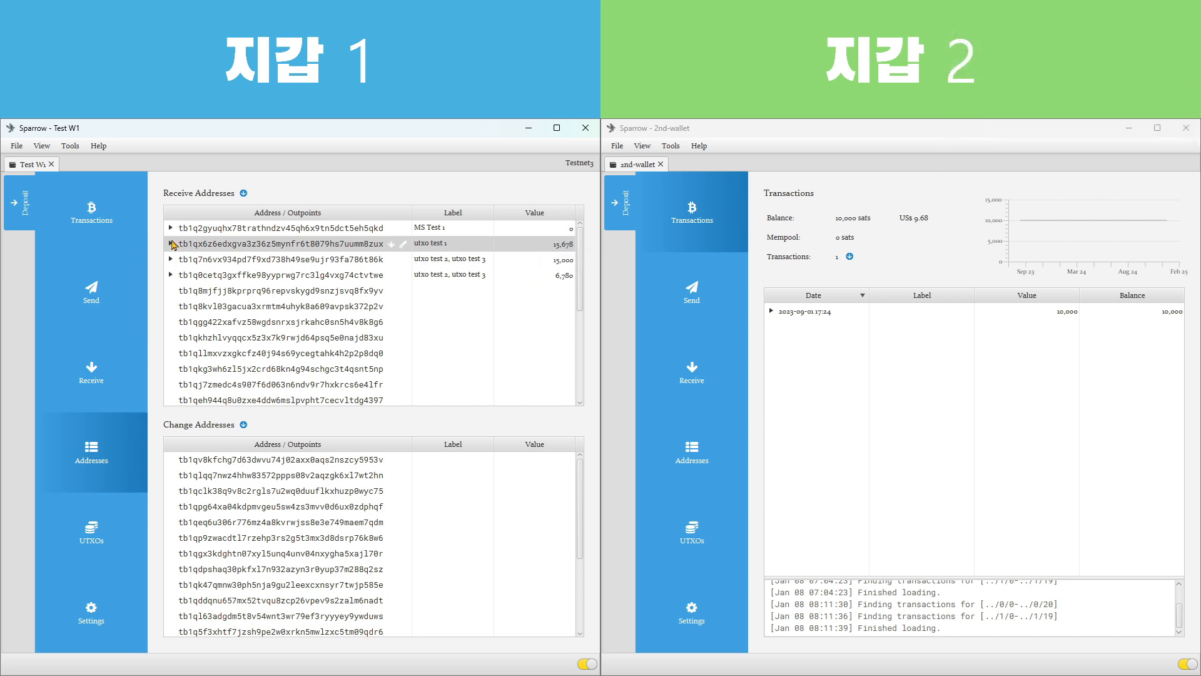
{"action": "left_click", "coordinate": [171, 244]}
{"action": "left_click", "coordinate": [565, 261]}
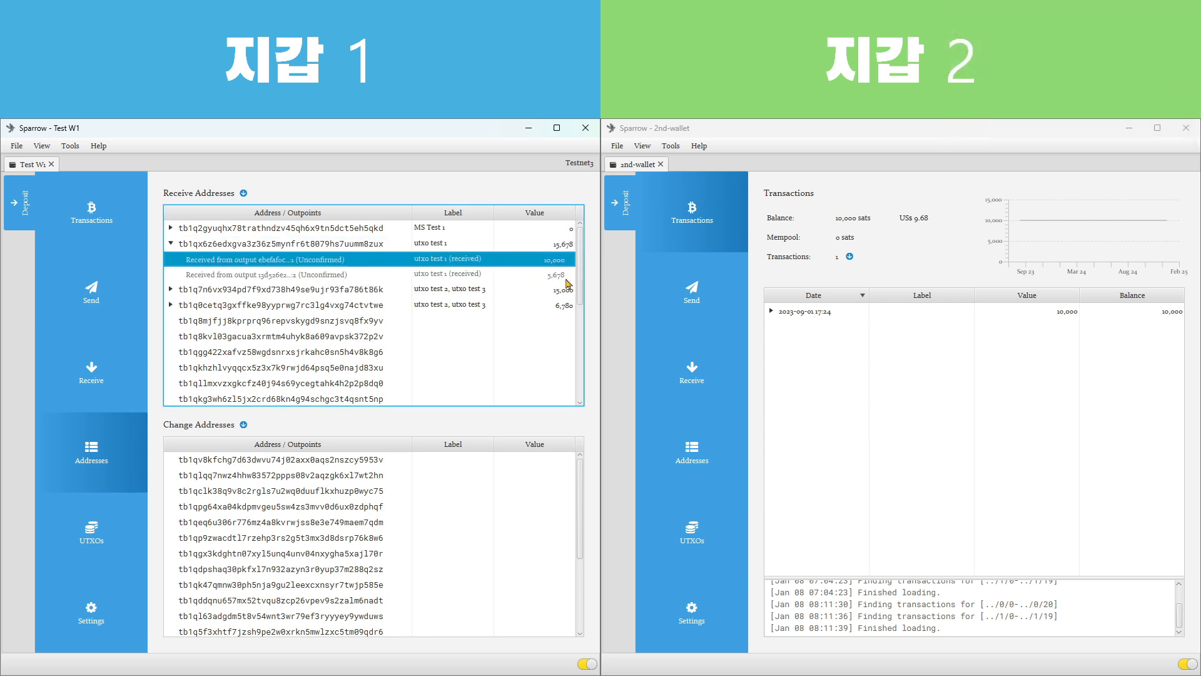
{"action": "left_click", "coordinate": [565, 275]}
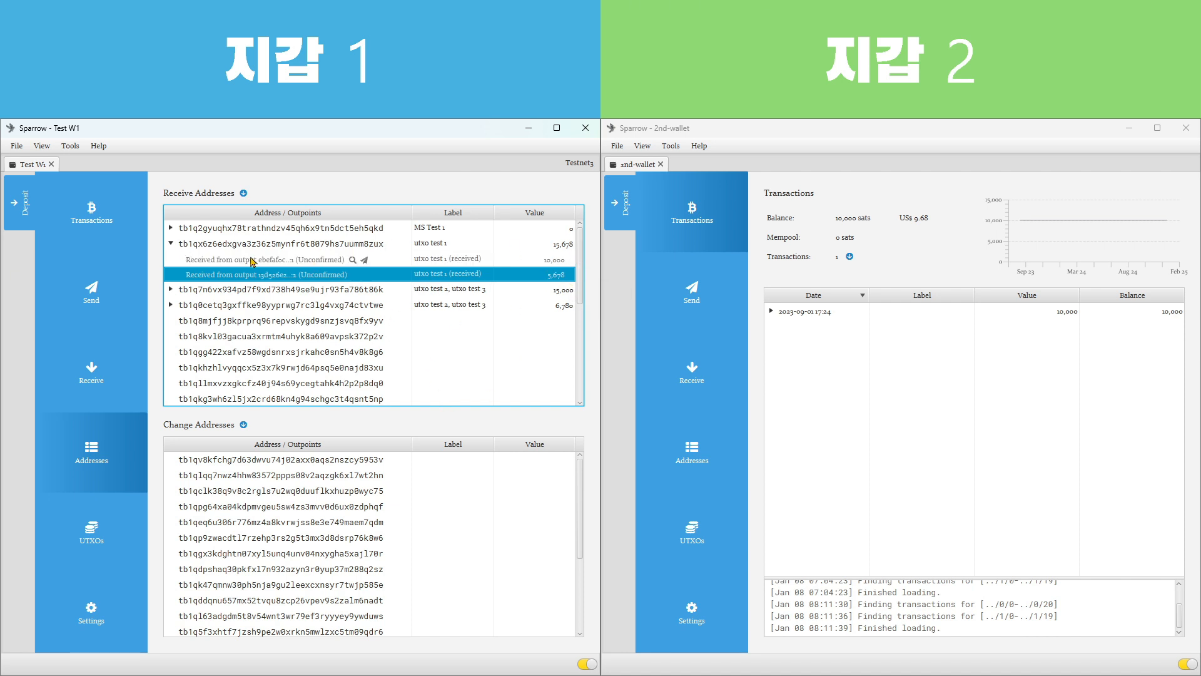
Collapse and re-expand the utxo test 1 receive address and compare the values of its individual received outputs
{"action": "left_click", "coordinate": [209, 262]}
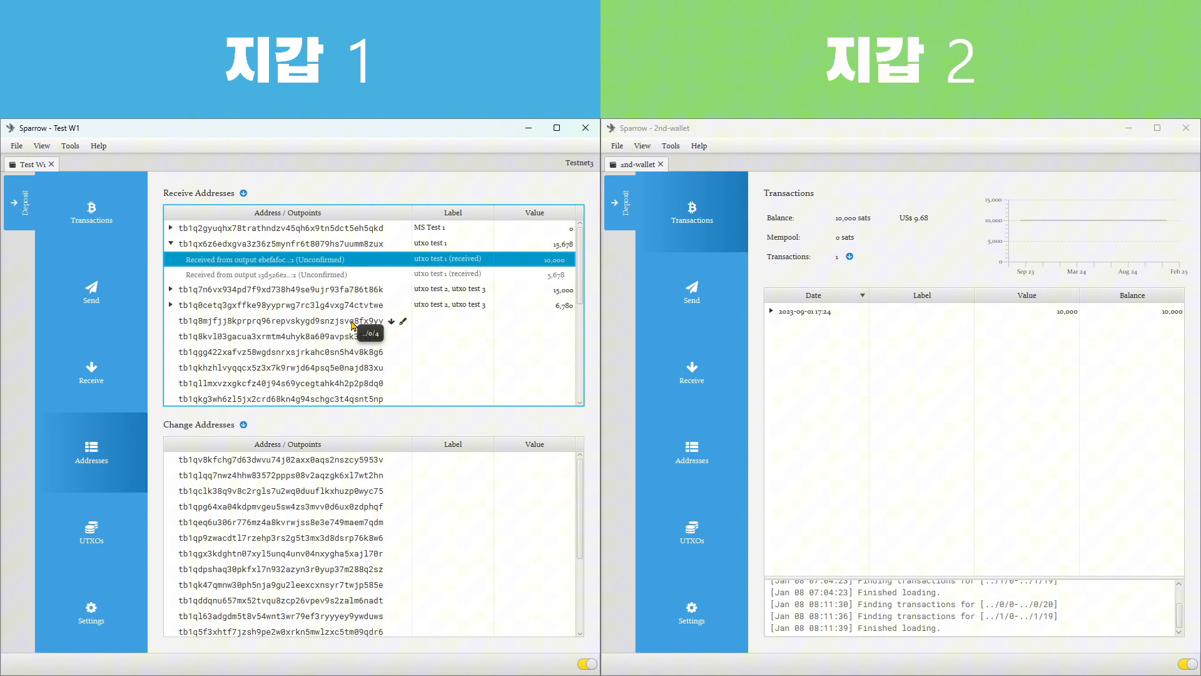
{"action": "left_click", "coordinate": [171, 243]}
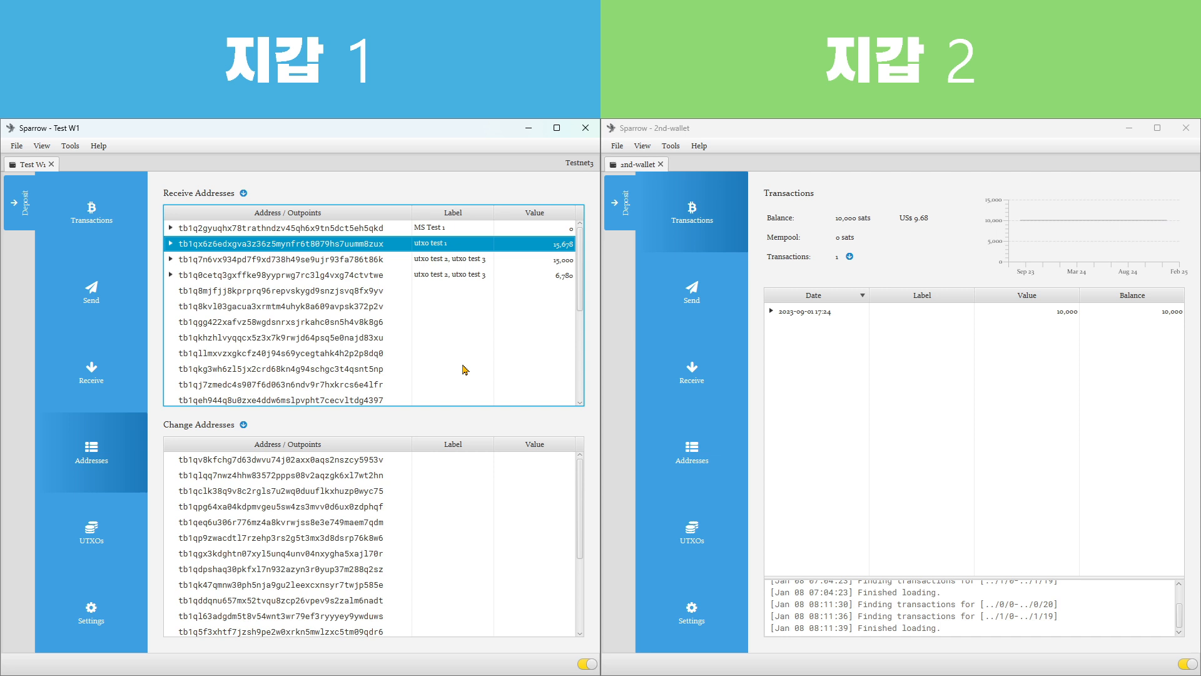
{"action": "left_click", "coordinate": [170, 244]}
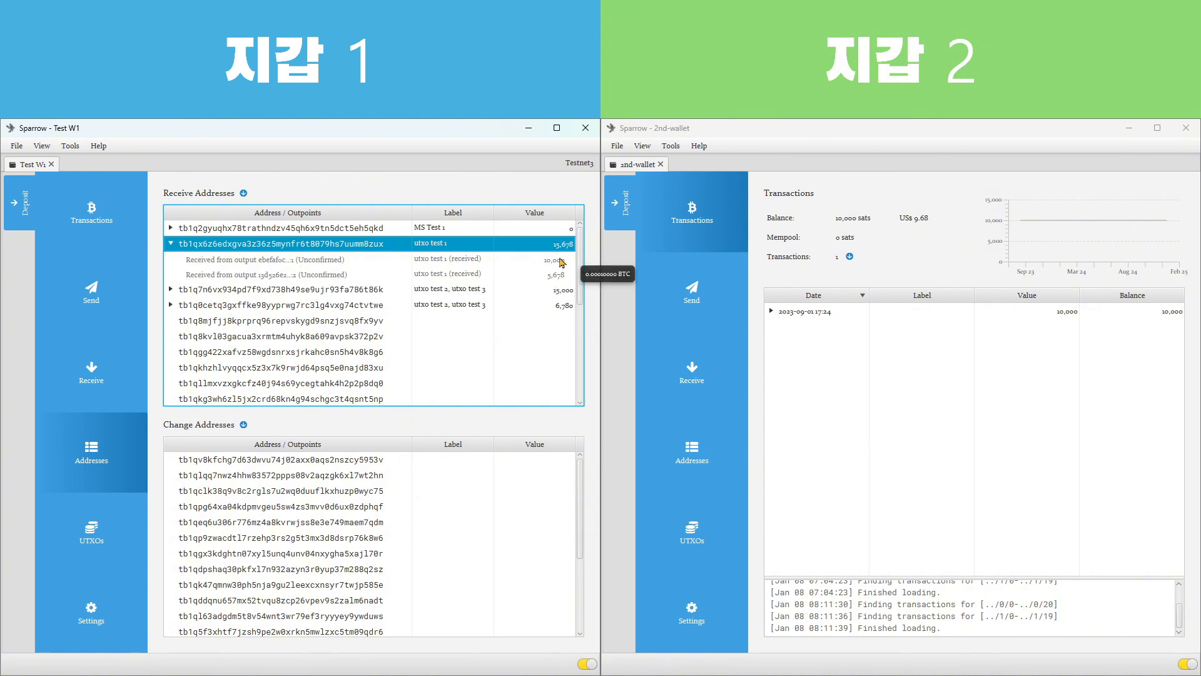
{"action": "left_click", "coordinate": [537, 262]}
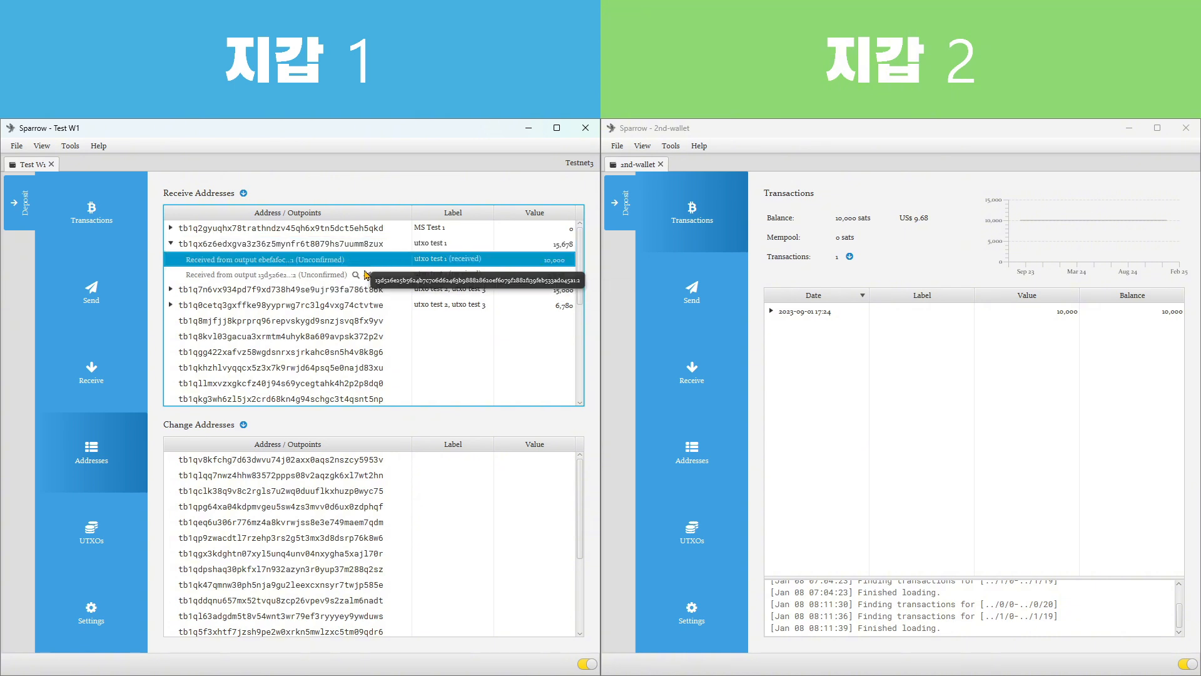
{"action": "left_click", "coordinate": [399, 279]}
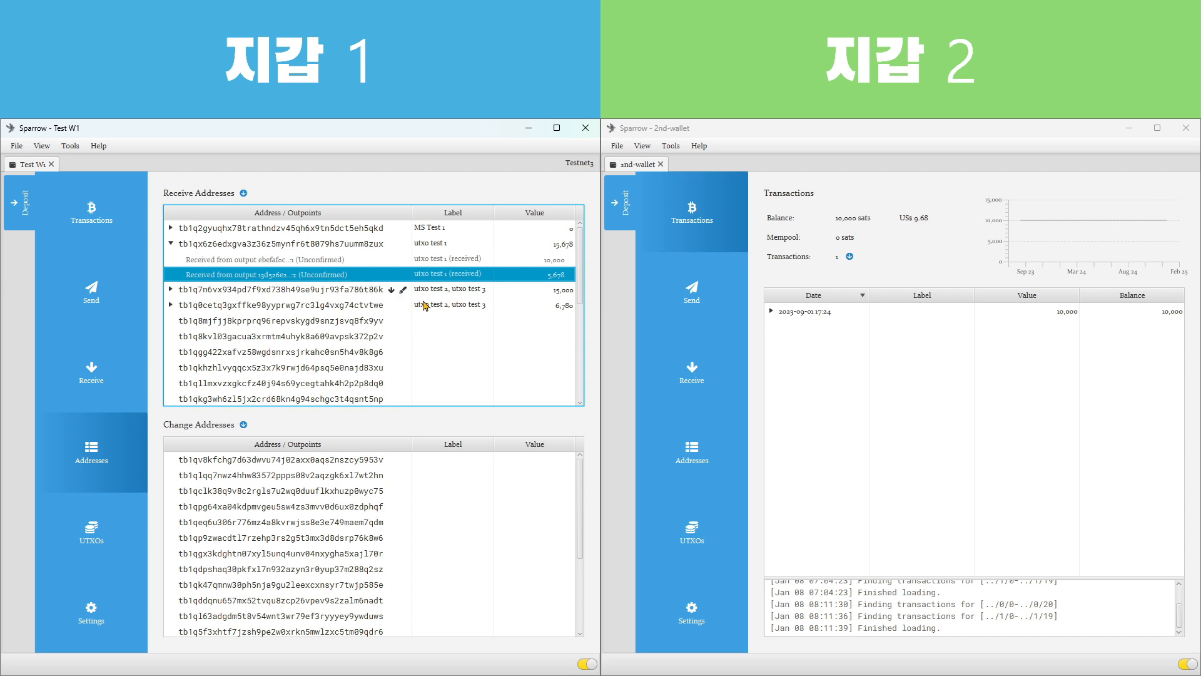
{"action": "left_click", "coordinate": [557, 261]}
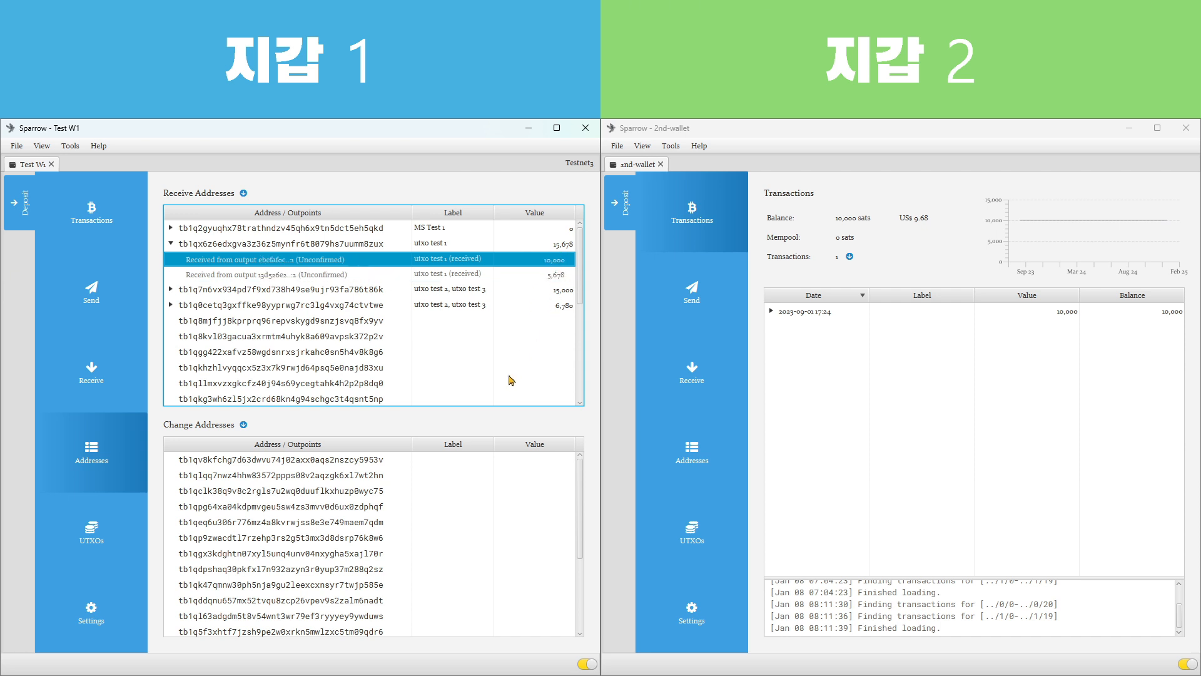
{"action": "left_click", "coordinate": [558, 277]}
{"action": "left_click", "coordinate": [551, 261]}
{"action": "left_click", "coordinate": [553, 279]}
{"action": "left_click", "coordinate": [542, 244]}
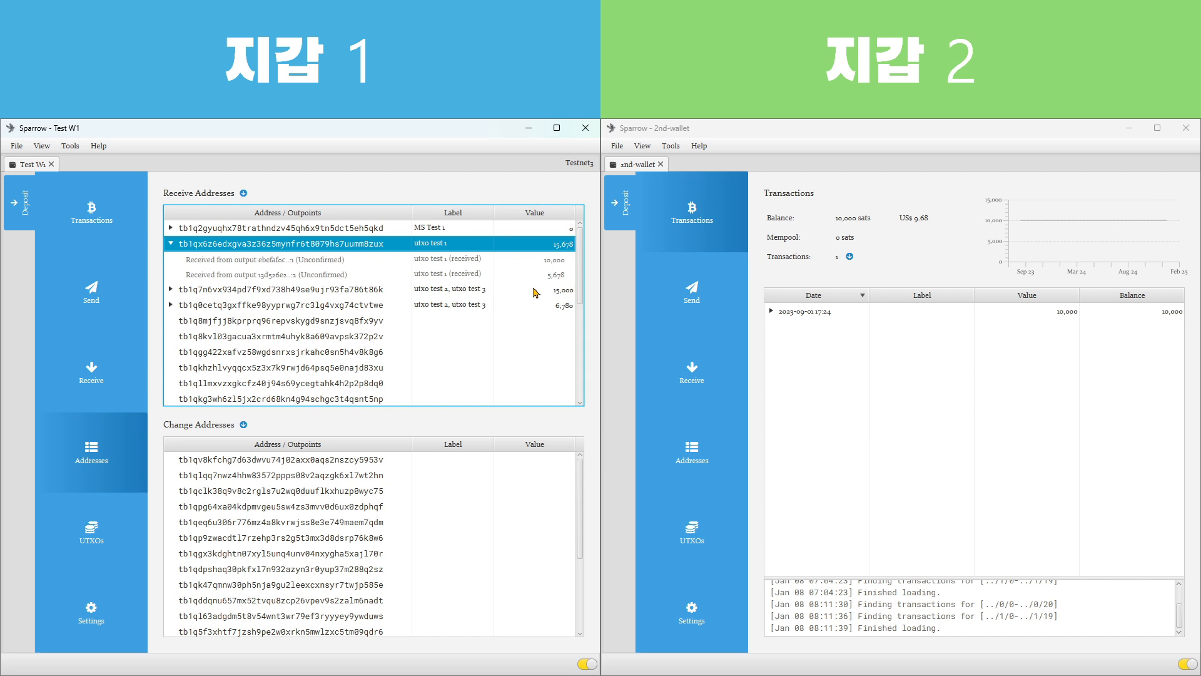
Compare the receive addresses labelled utxo test 2, utxo test 3 with the reused utxo test 1 address and its outputs
{"action": "left_click", "coordinate": [528, 383]}
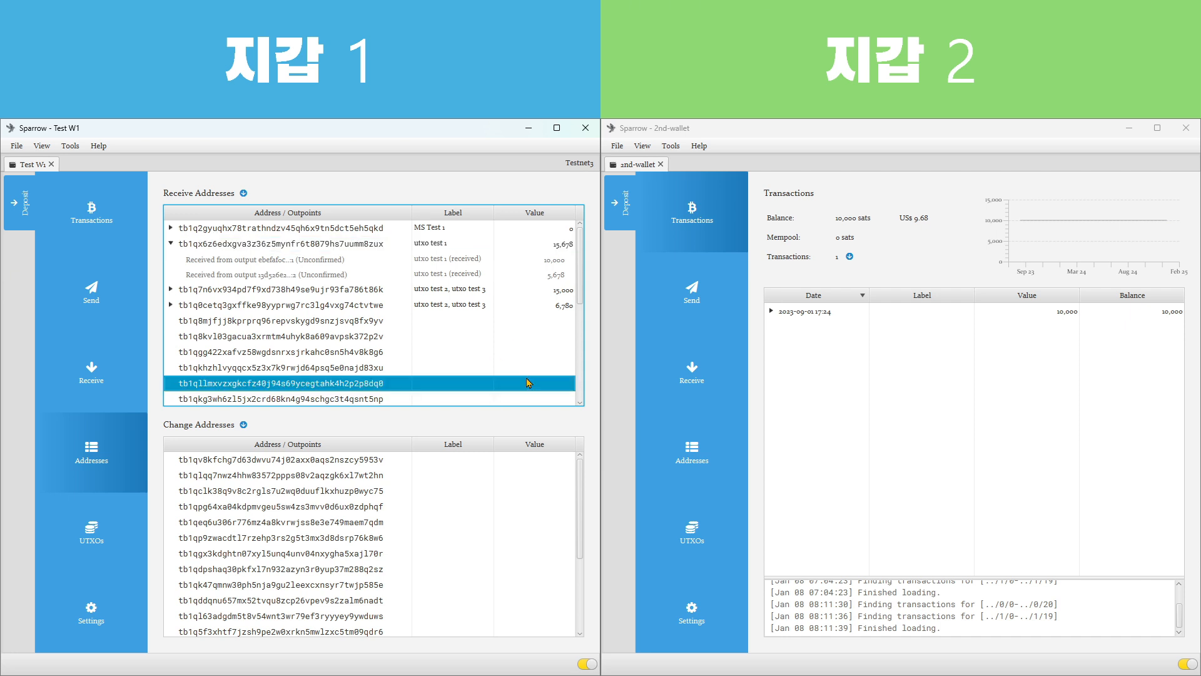
{"action": "left_click", "coordinate": [229, 290]}
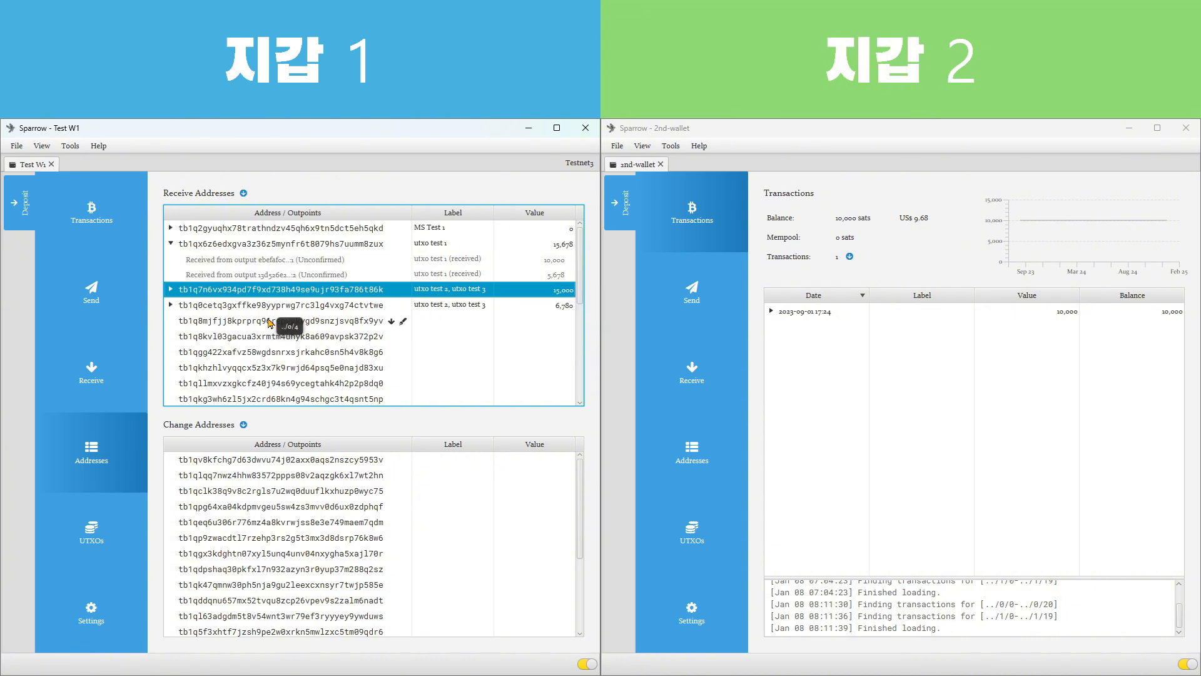
{"action": "key", "text": "Down"}
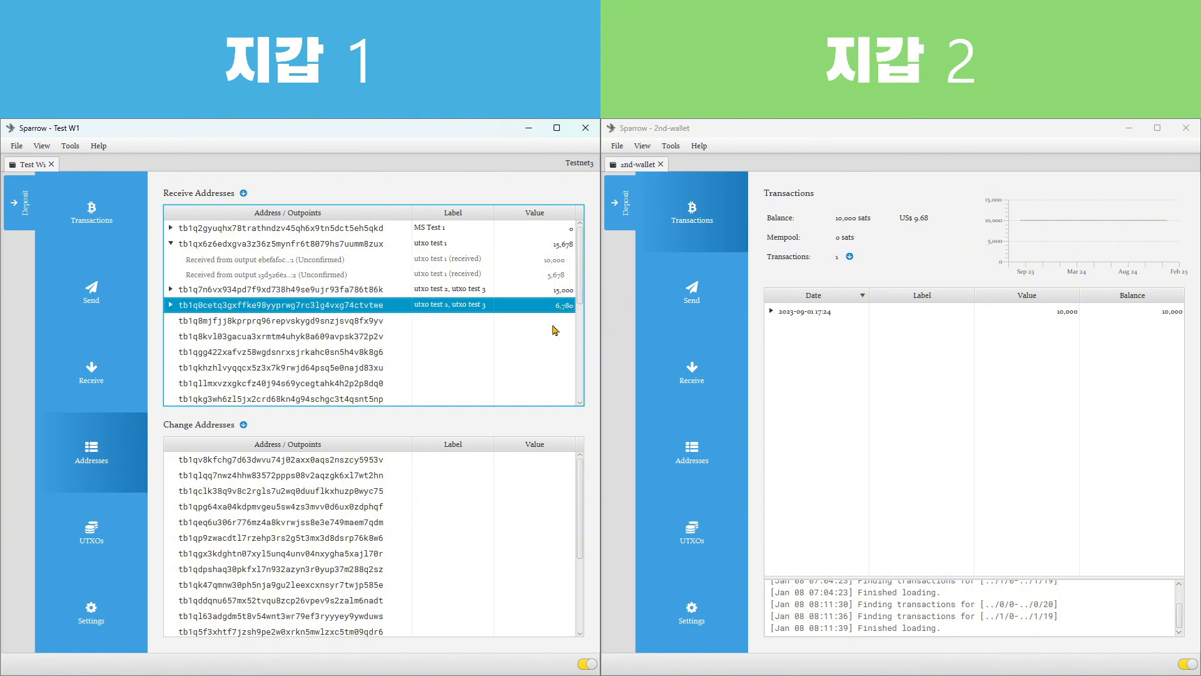
{"action": "left_click", "coordinate": [180, 244]}
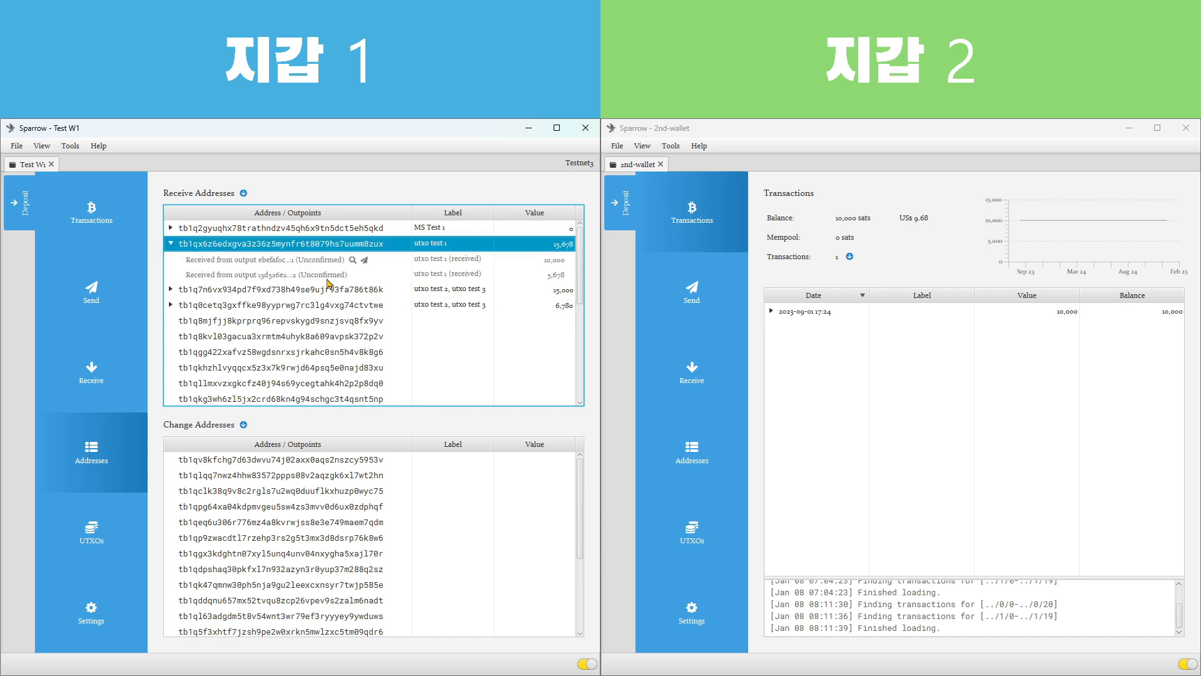
{"action": "left_click", "coordinate": [564, 260]}
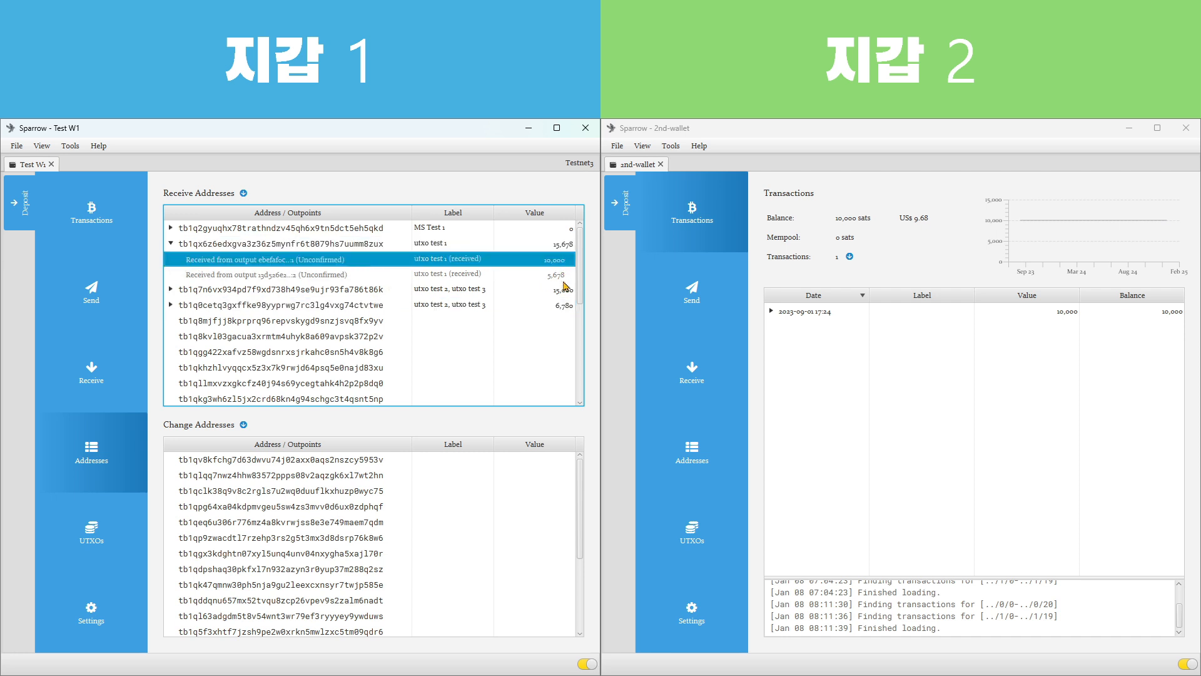
{"action": "mouse_move", "coordinate": [566, 280]}
{"action": "mouse_move", "coordinate": [563, 305]}
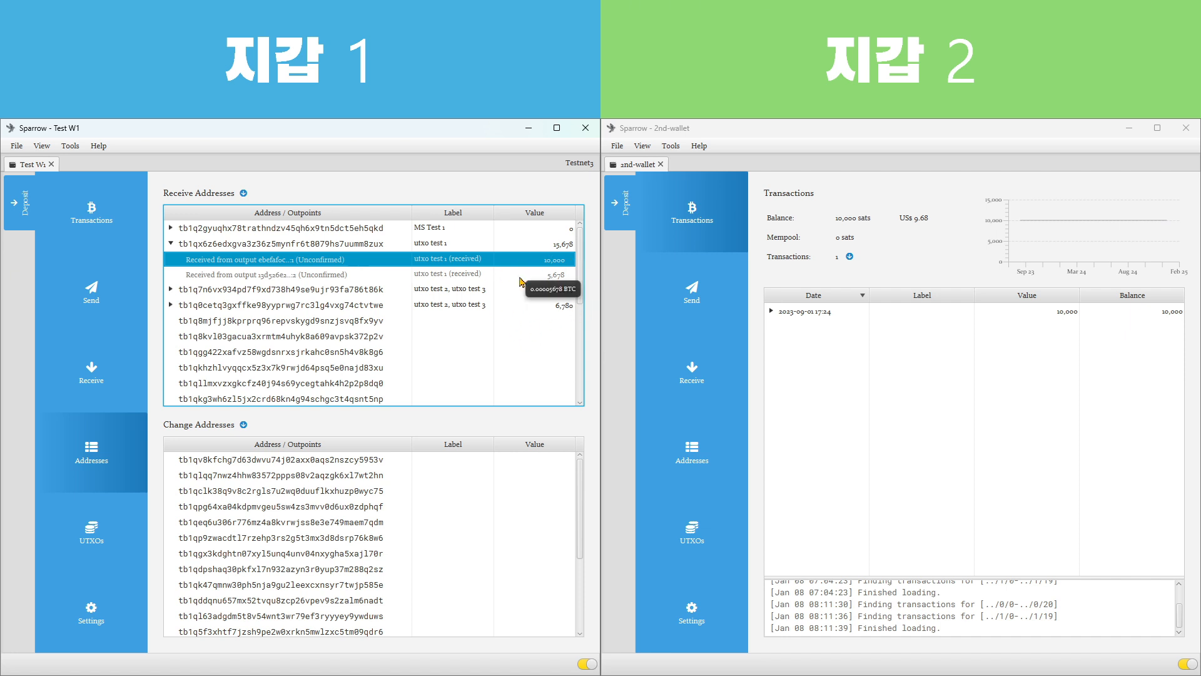
Review the Test W1 wallet's transaction list and open its overview of unspent outputs
{"action": "left_click", "coordinate": [79, 220]}
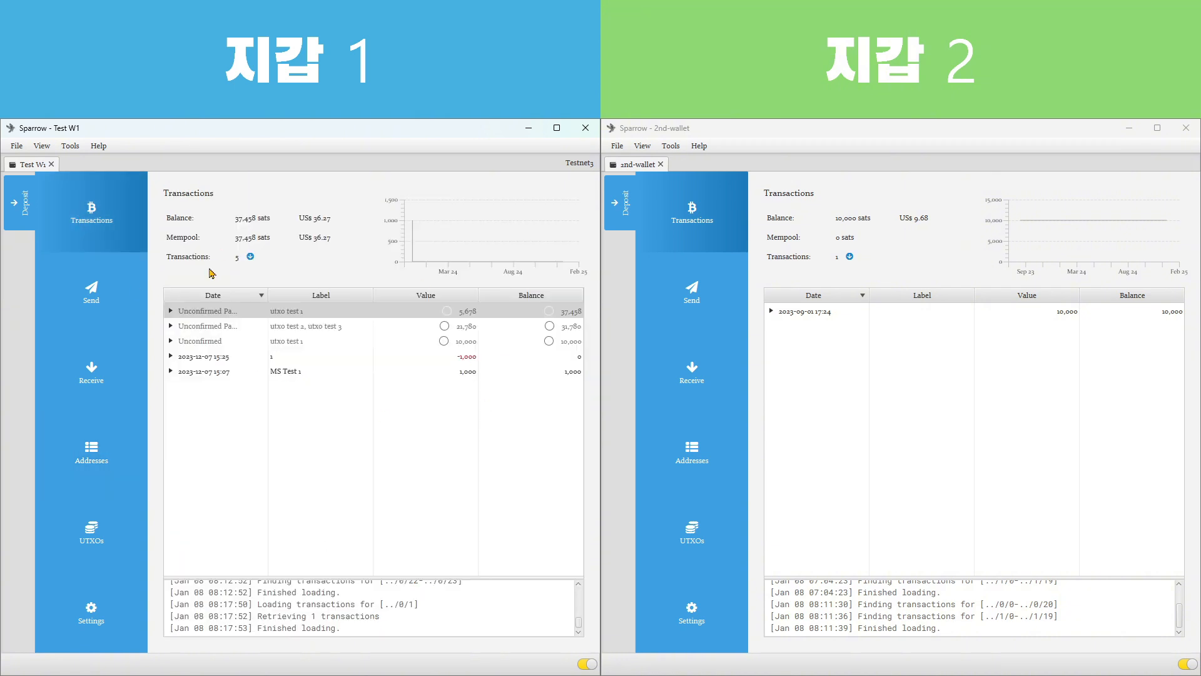
{"action": "left_click", "coordinate": [421, 474]}
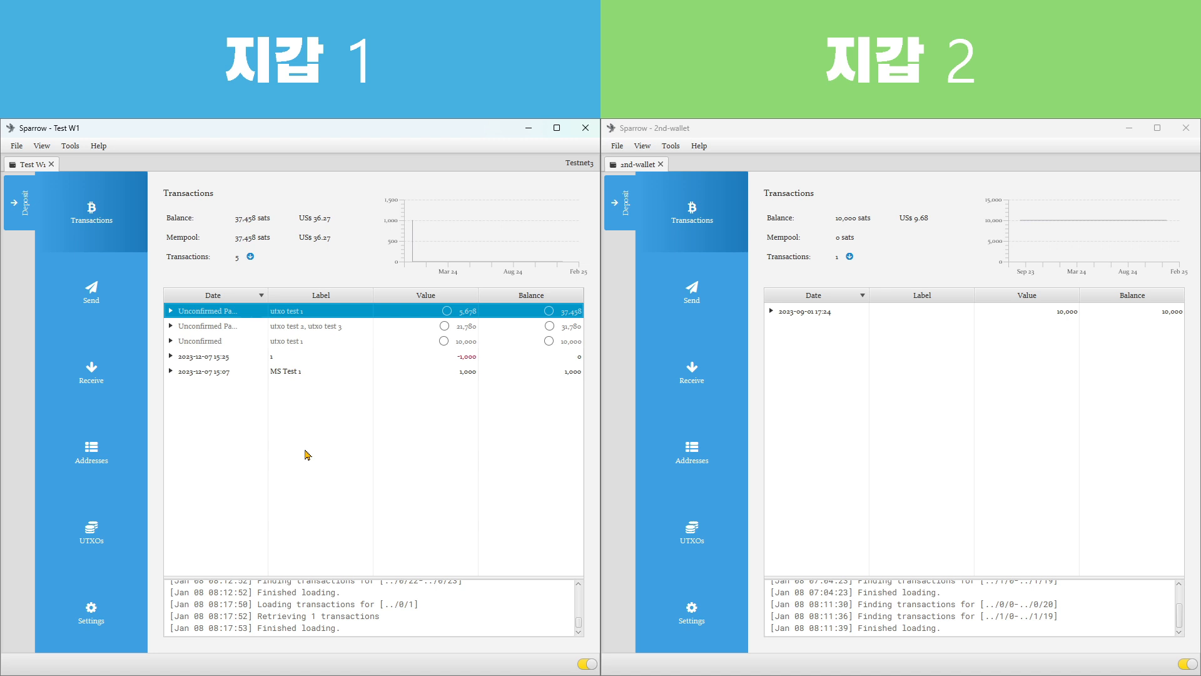
{"action": "left_click", "coordinate": [127, 529]}
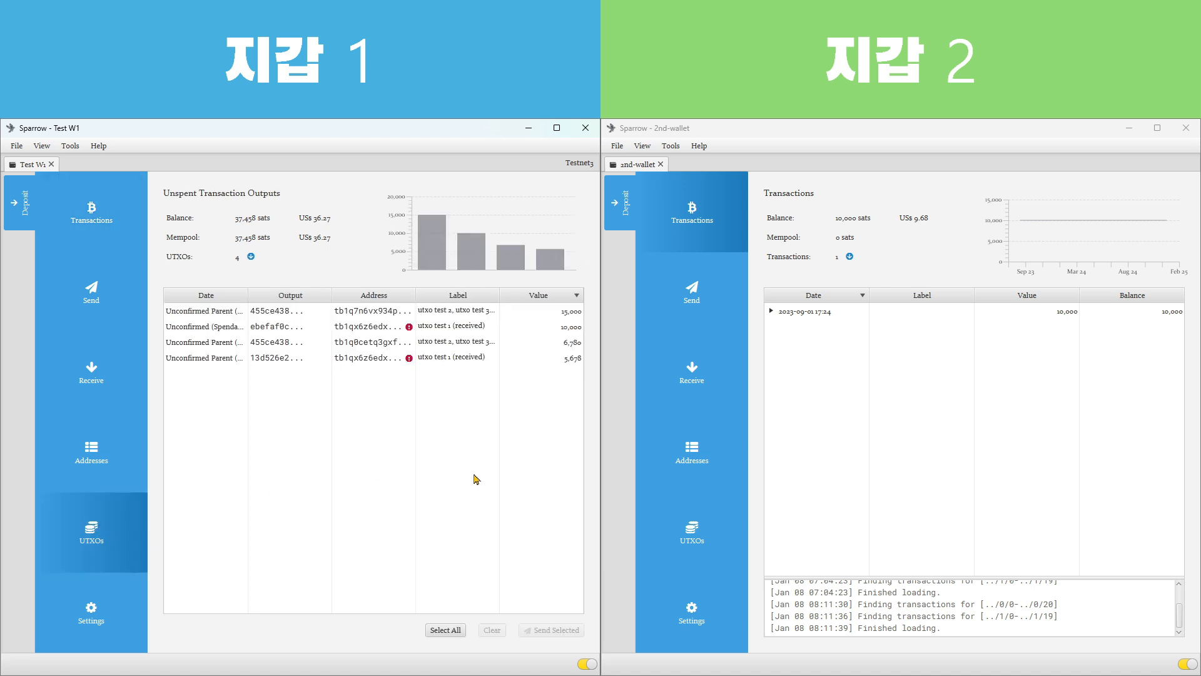
Return to the wallet's address list and collapse the utxo test 1 receive address
{"action": "left_click", "coordinate": [106, 367]}
{"action": "left_click", "coordinate": [130, 454]}
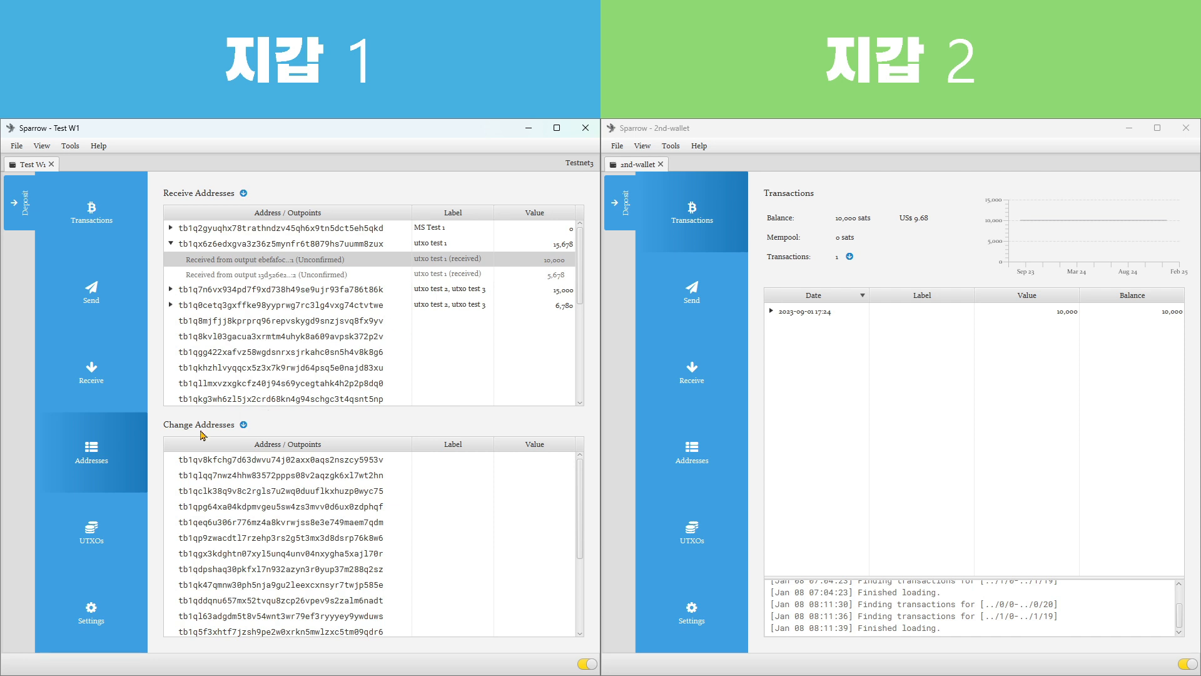
{"action": "left_click", "coordinate": [170, 244]}
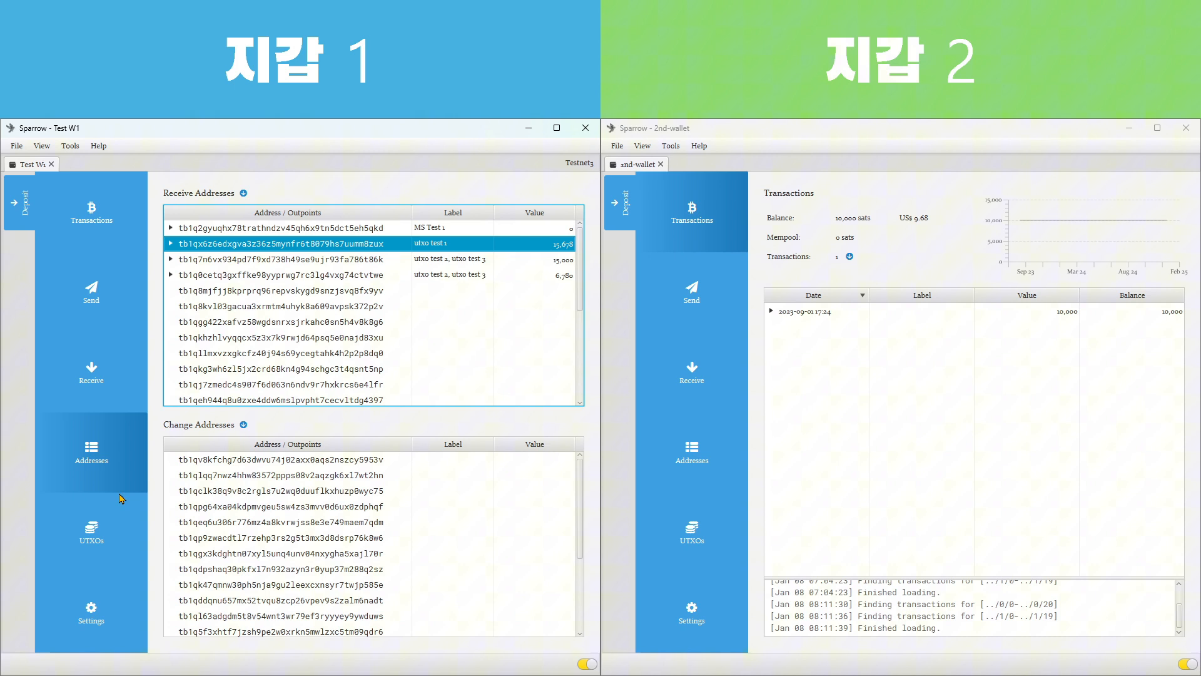
Examine the wallet's unspent outputs and compare them with the entries in its transaction list
{"action": "left_click", "coordinate": [91, 536]}
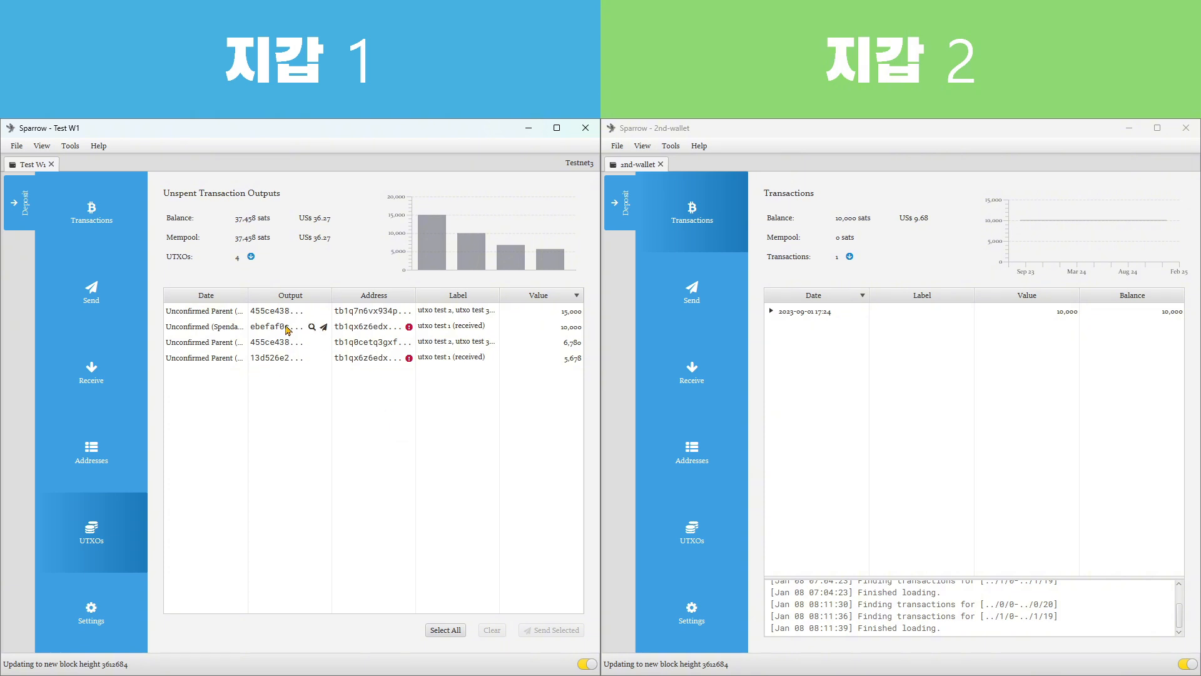
{"action": "left_click", "coordinate": [369, 450]}
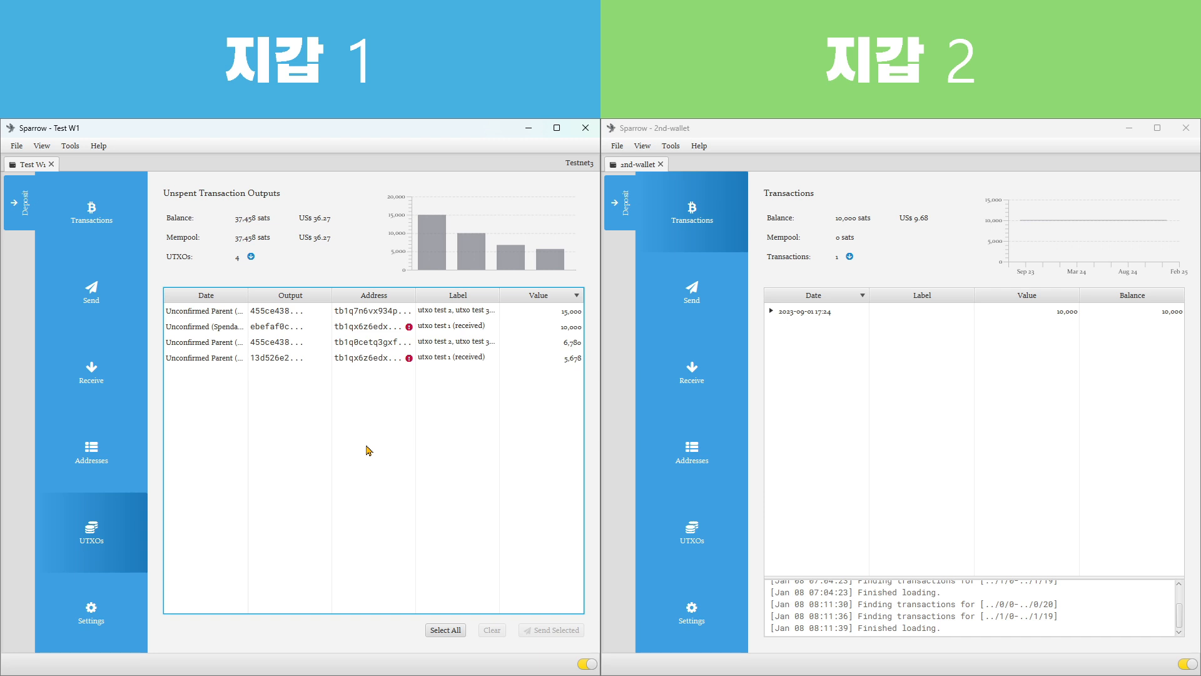
{"action": "left_click", "coordinate": [91, 216]}
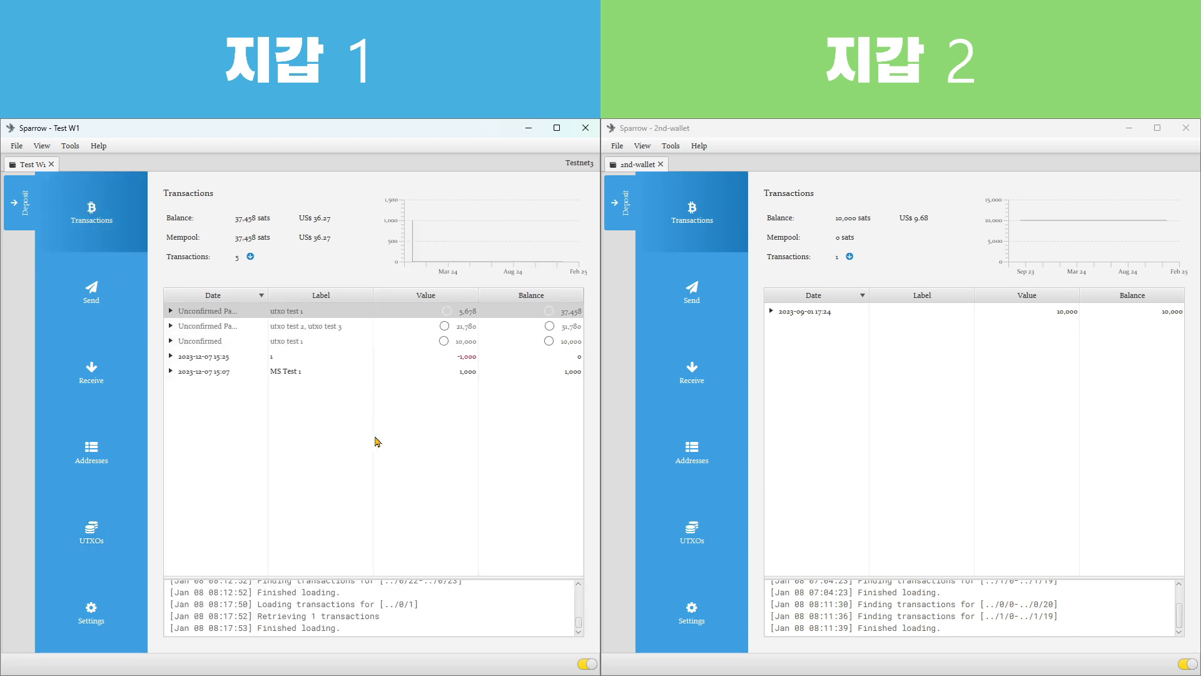
{"action": "left_click", "coordinate": [96, 532]}
{"action": "left_click", "coordinate": [362, 473]}
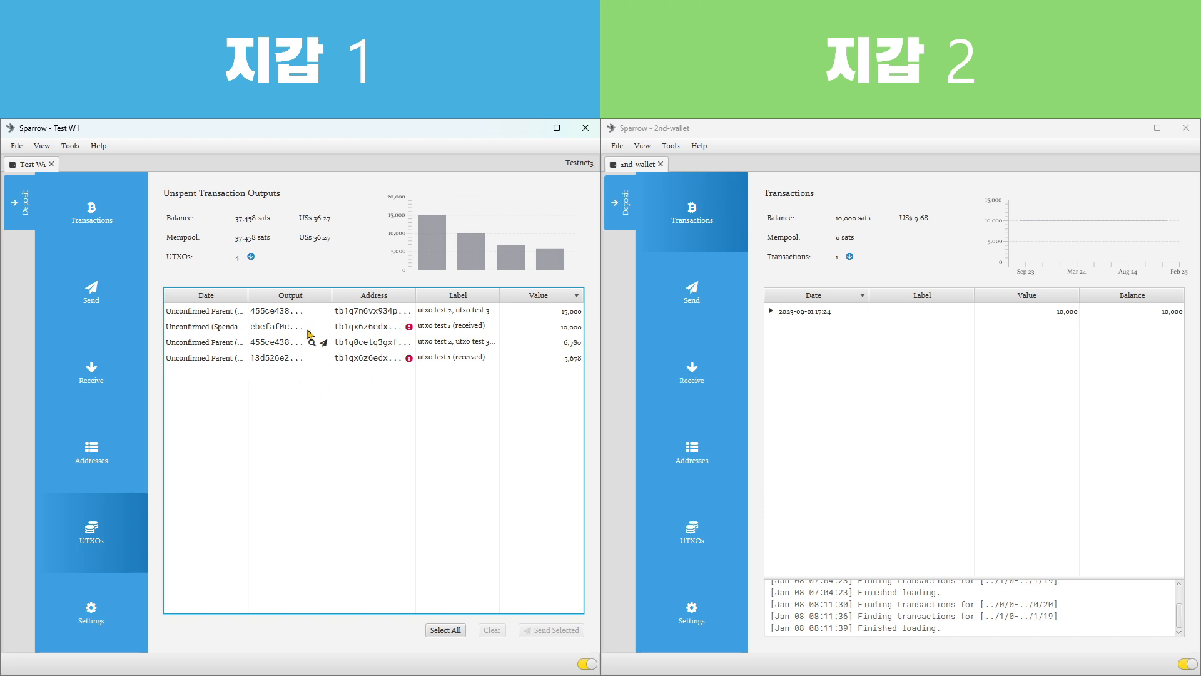
Highlight each unspent output in turn and compare the two flagged utxo test 1 (received) entries sharing one address
{"action": "left_click", "coordinate": [179, 316]}
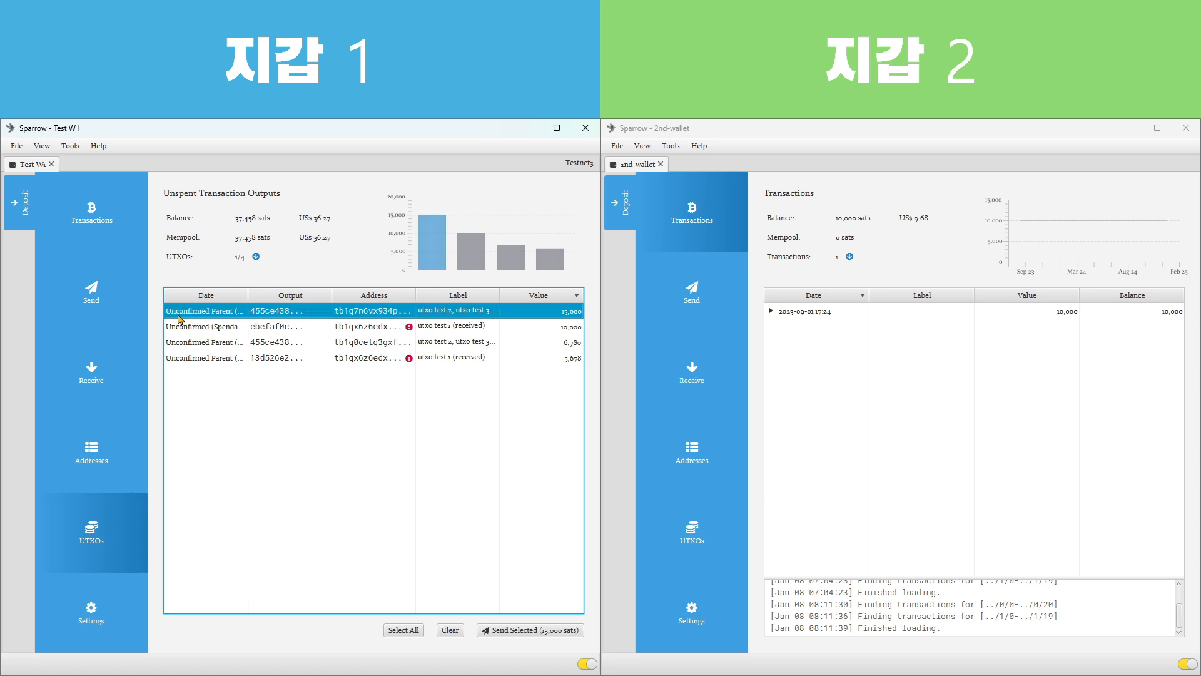
{"action": "left_click", "coordinate": [188, 326]}
{"action": "left_click", "coordinate": [196, 342]}
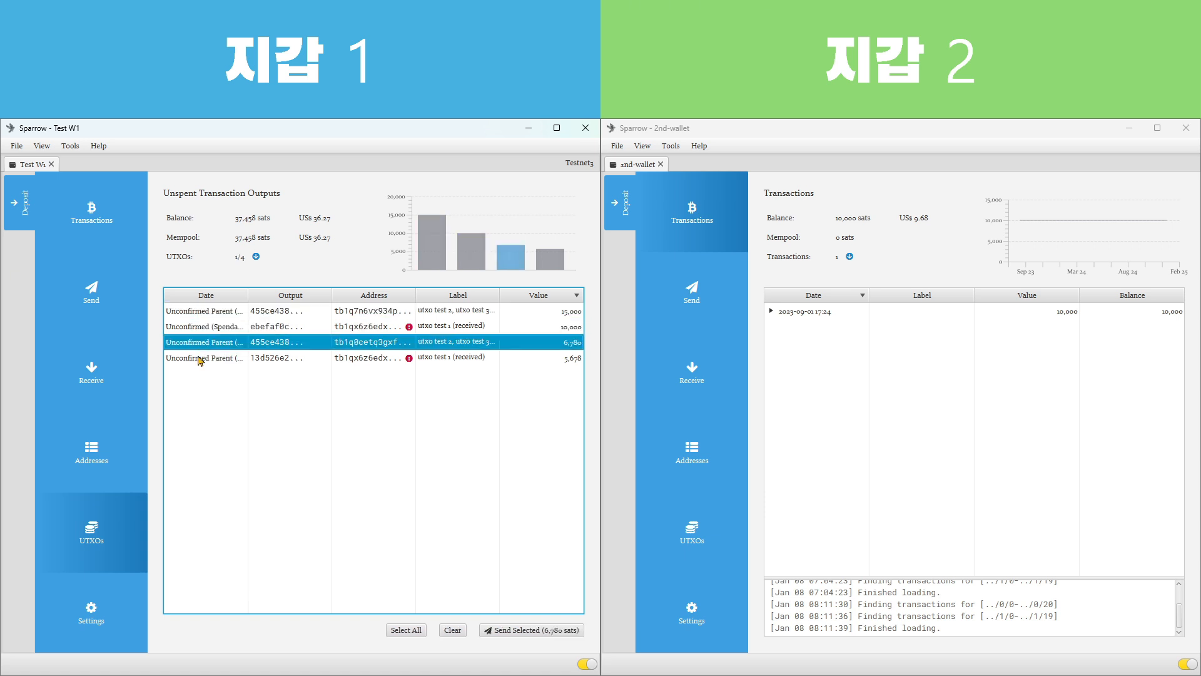
{"action": "left_click", "coordinate": [200, 359]}
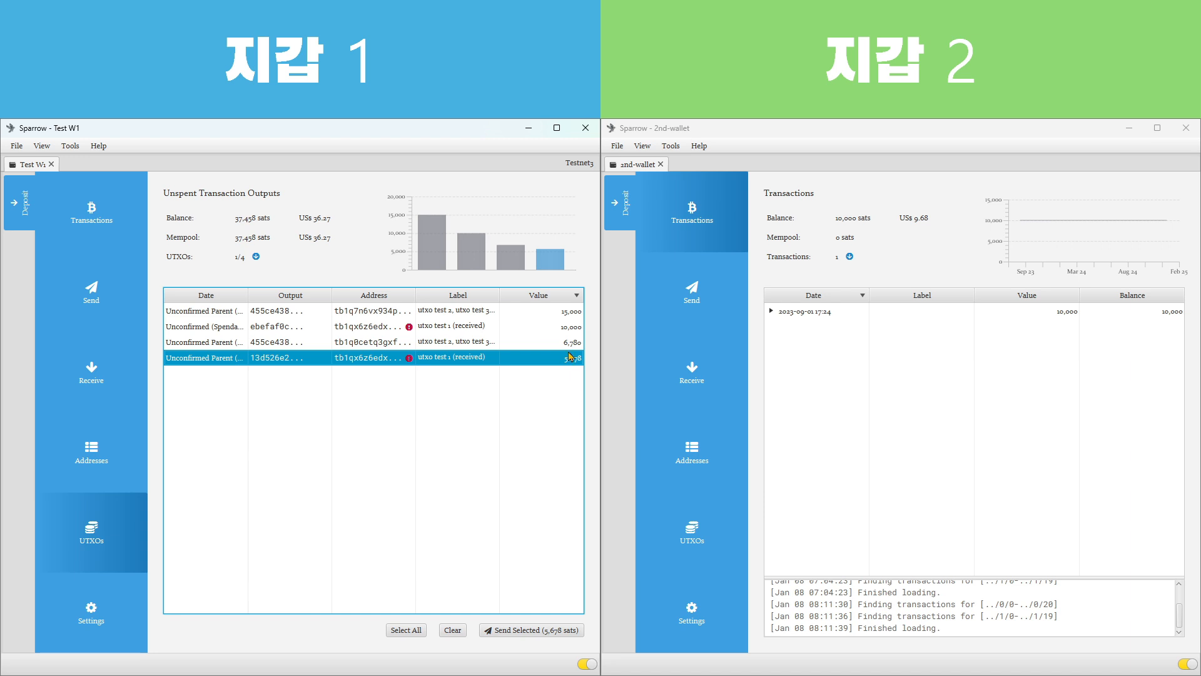
{"action": "mouse_move", "coordinate": [410, 330]}
{"action": "left_click", "coordinate": [228, 332]}
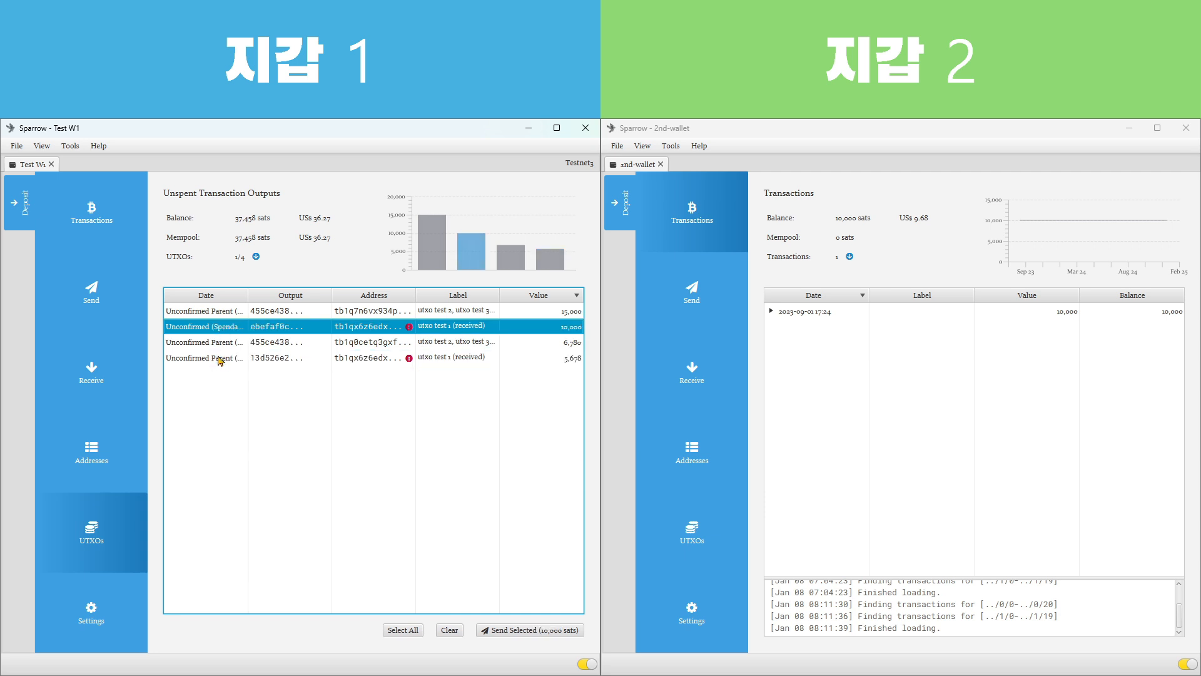
{"action": "left_click", "coordinate": [218, 360]}
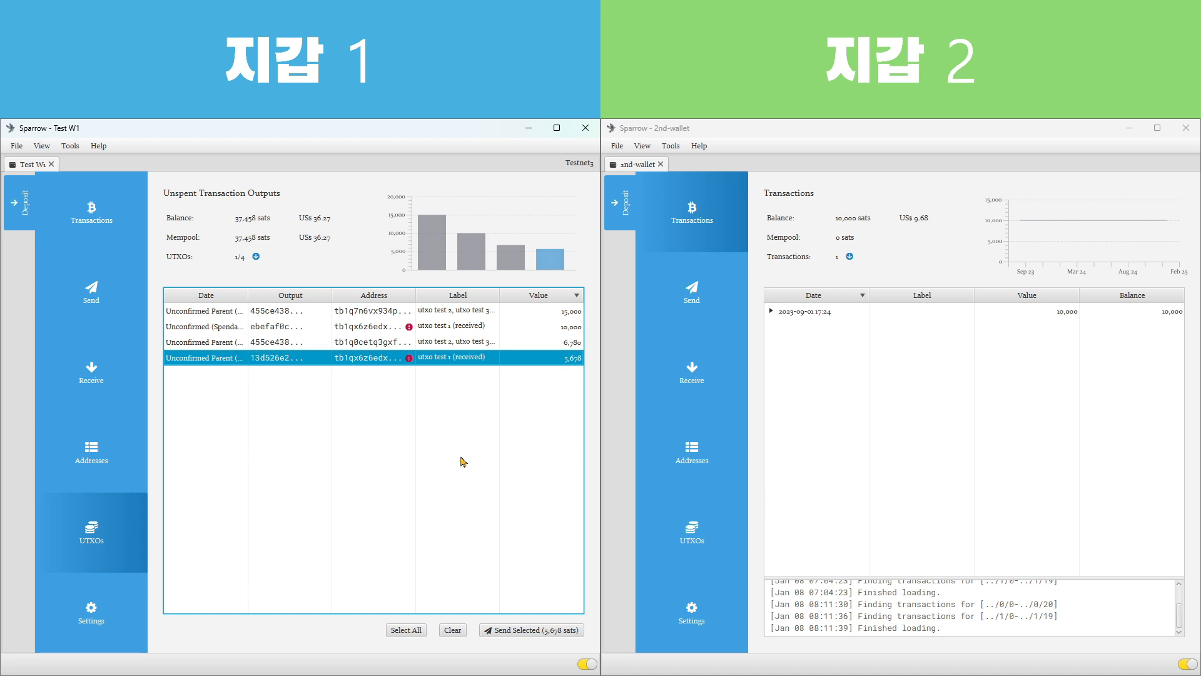
Go through the unspent outputs once more from the first to the last, comparing their individual values
{"action": "left_click", "coordinate": [213, 311]}
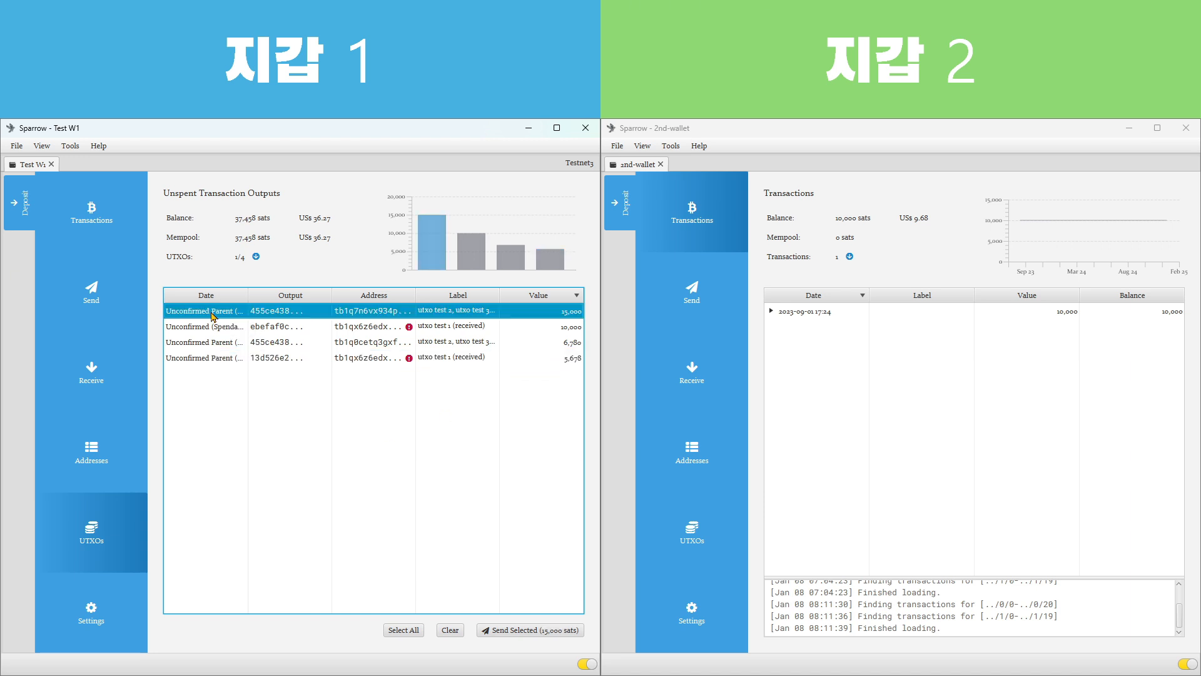
{"action": "left_click", "coordinate": [214, 333]}
{"action": "left_click", "coordinate": [220, 344]}
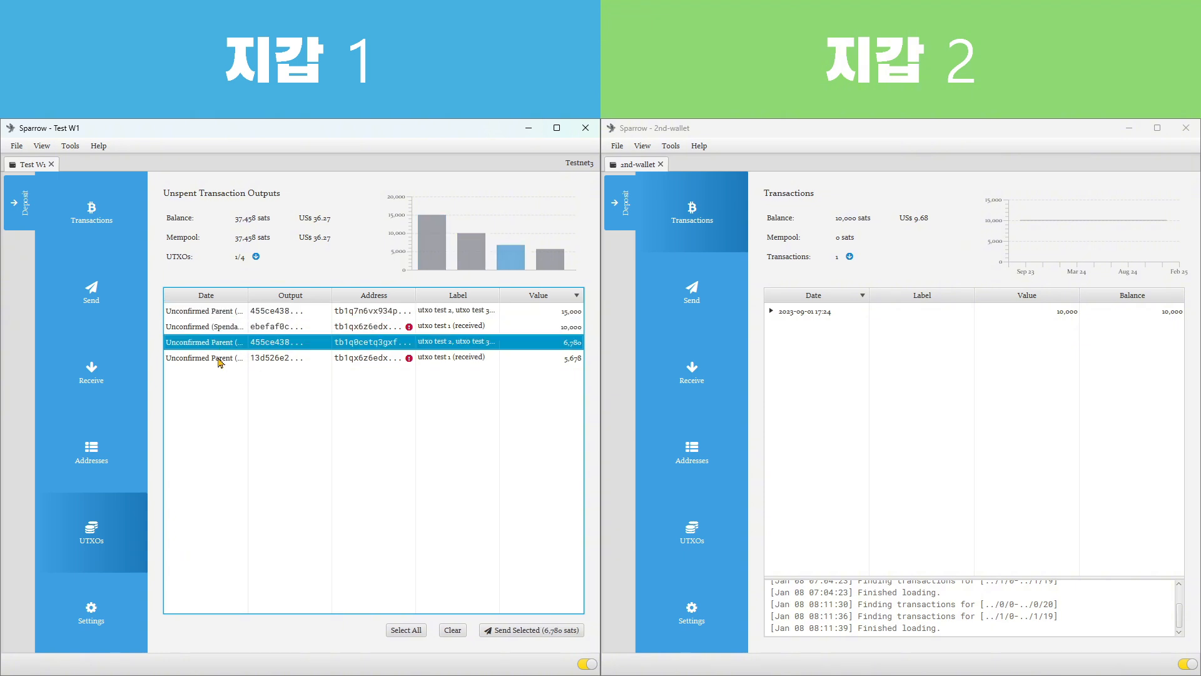
{"action": "left_click", "coordinate": [217, 362]}
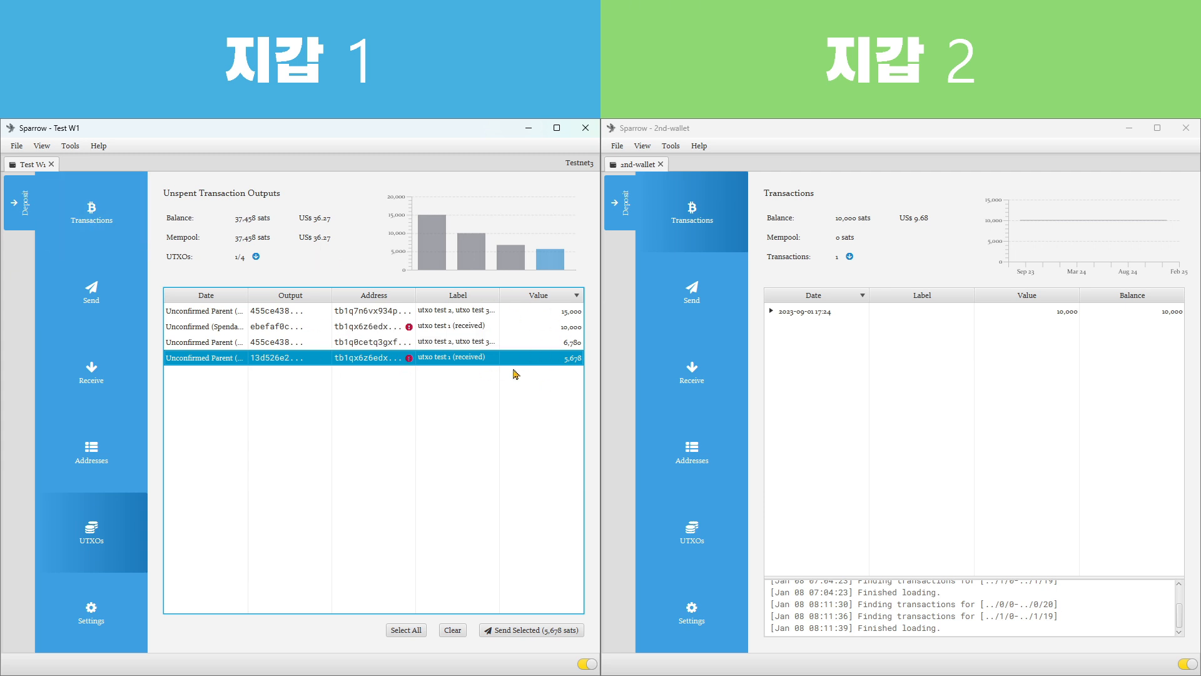
{"action": "left_click", "coordinate": [565, 326]}
{"action": "left_click", "coordinate": [562, 343]}
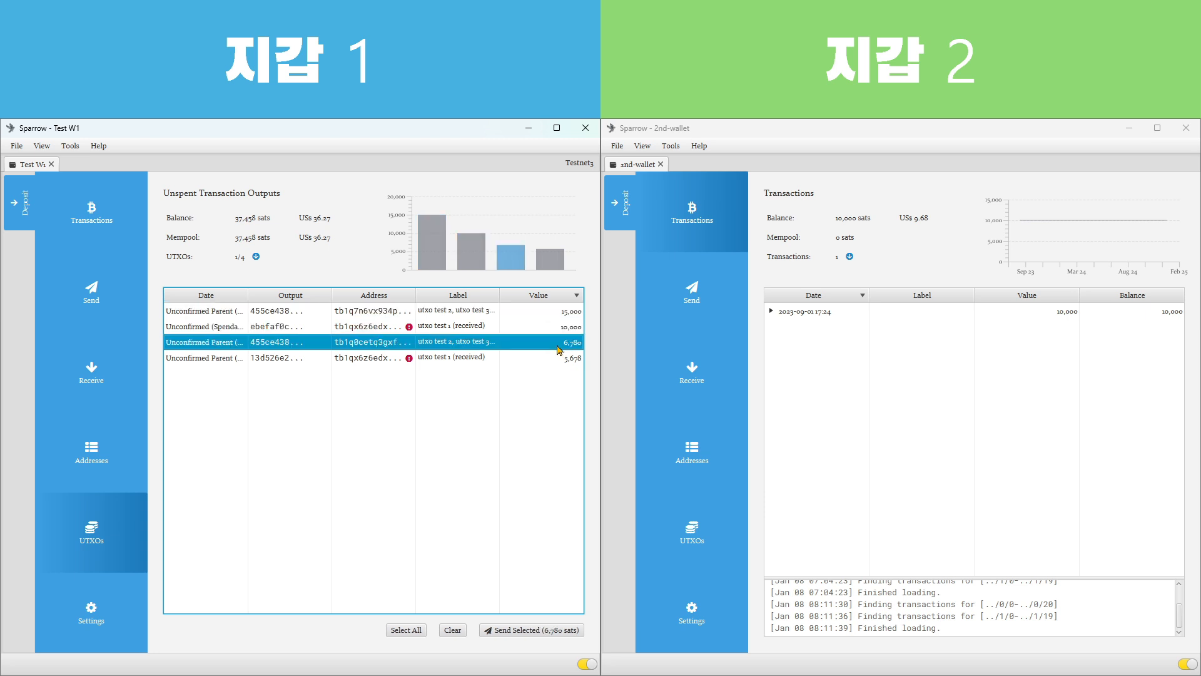
{"action": "left_click", "coordinate": [565, 361]}
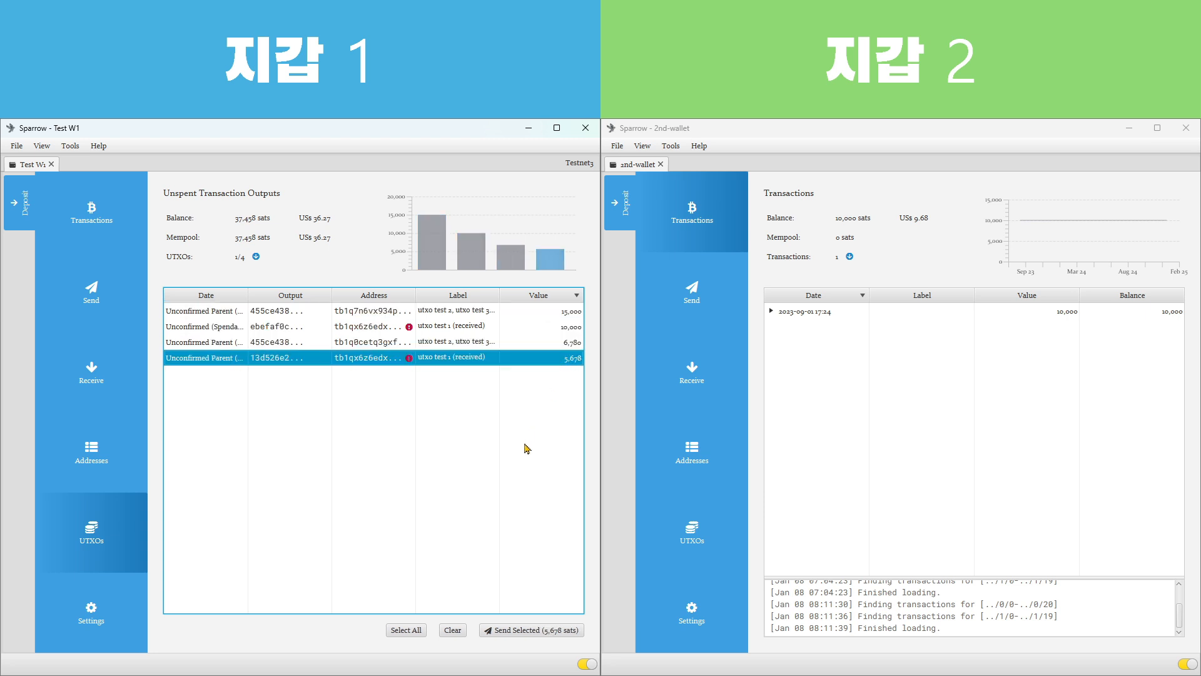
Go back to the address list and expand the utxo test 1 receive address to view its received outputs
{"action": "left_click", "coordinate": [79, 531]}
{"action": "left_click", "coordinate": [87, 451]}
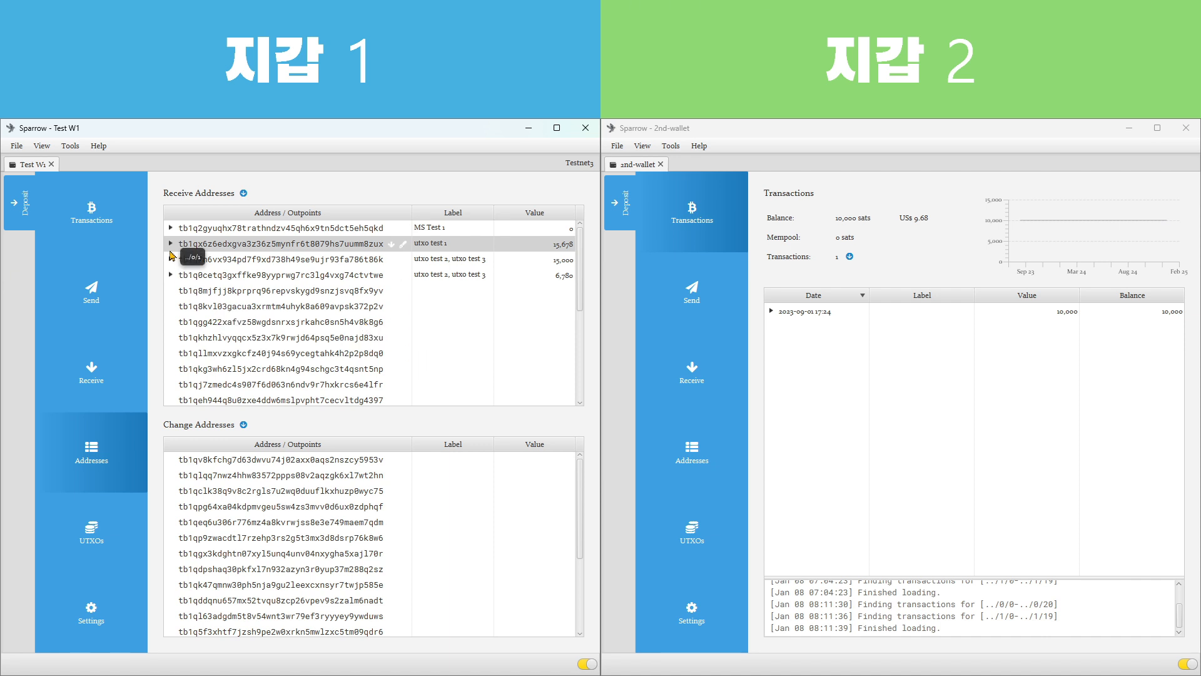
{"action": "left_click", "coordinate": [170, 243]}
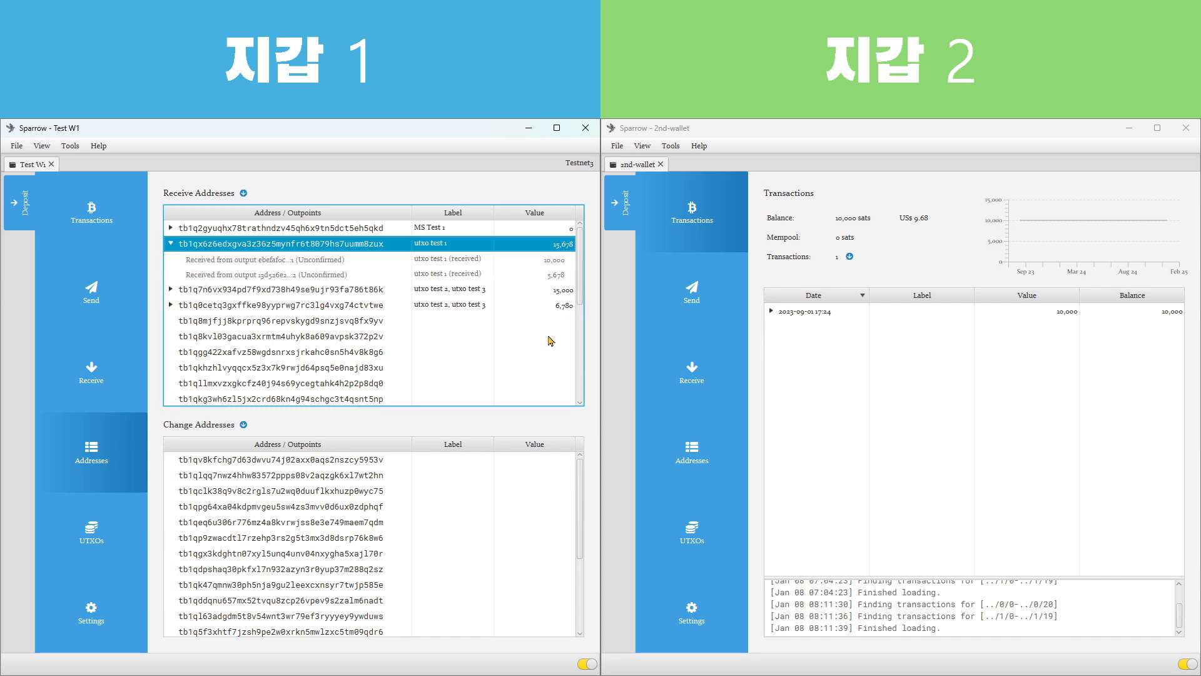
Return from the address list to the first wallet's unspent outputs and view them again
{"action": "left_click", "coordinate": [478, 356]}
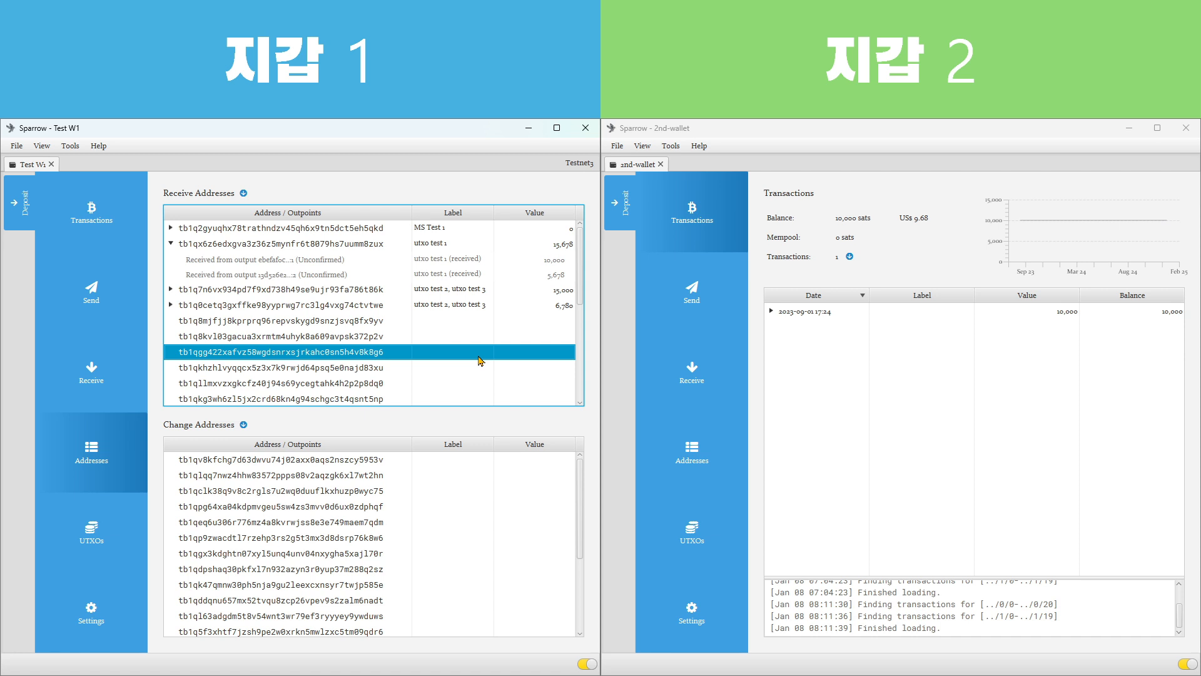
{"action": "left_click", "coordinate": [91, 549]}
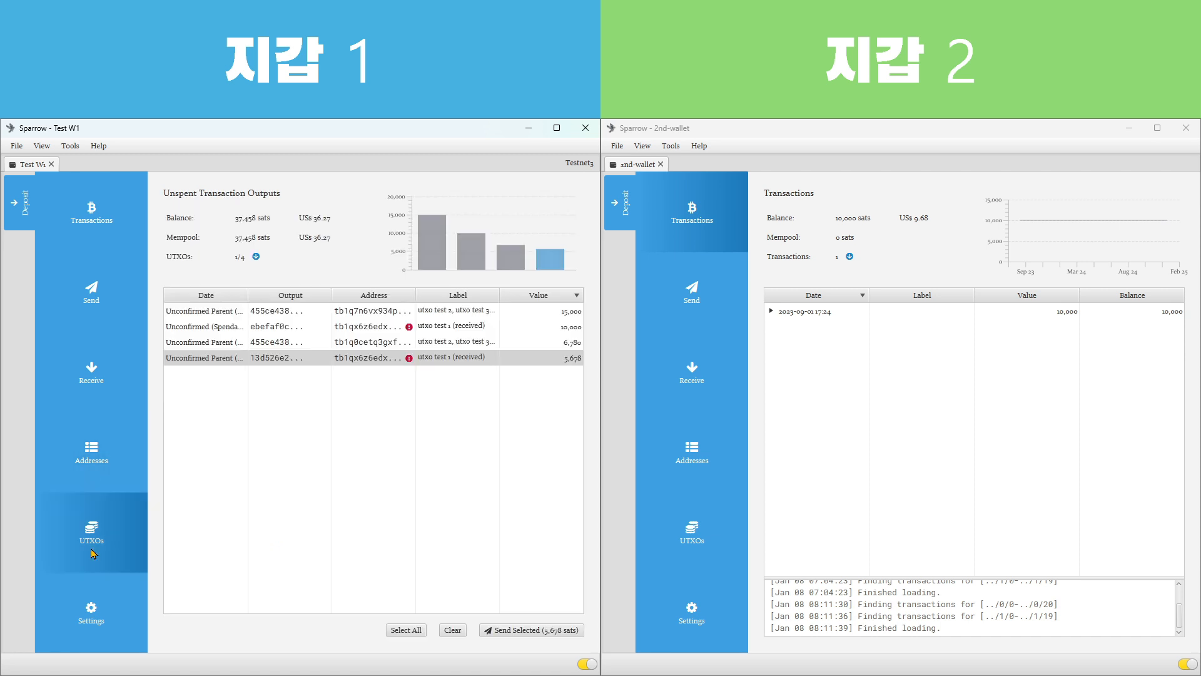
{"action": "left_click", "coordinate": [478, 489]}
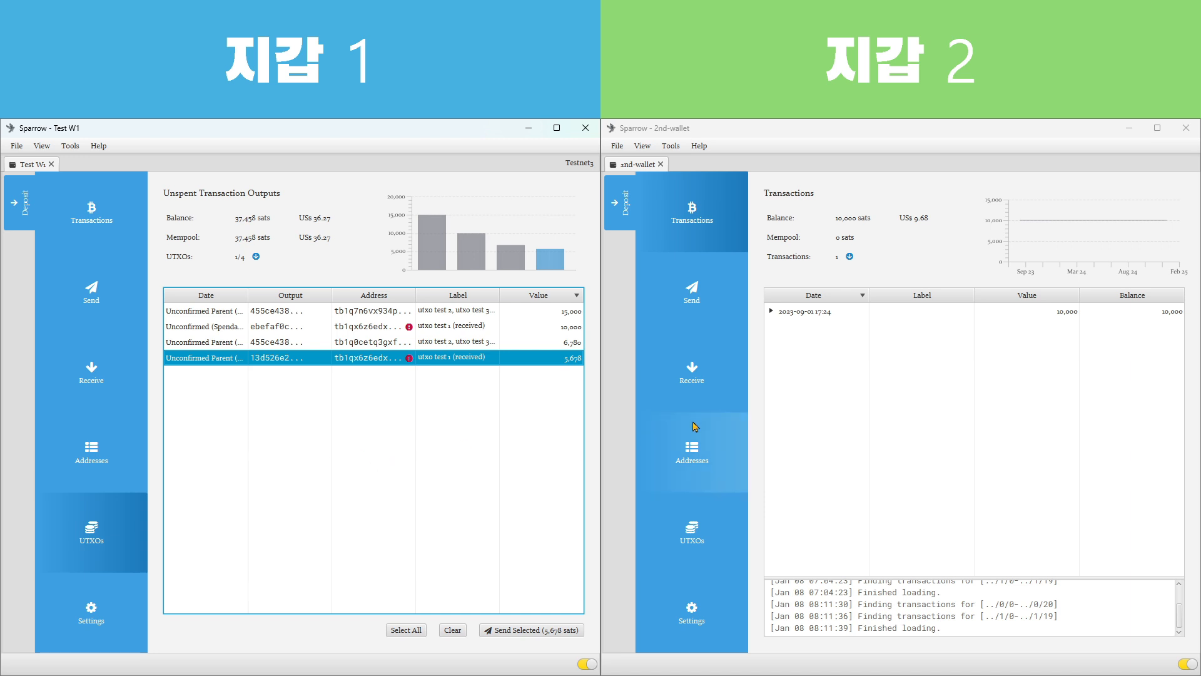
Copy the unused receive address of 2nd-wallet and enter it as the payee of a new payment from Test W1
{"action": "left_click", "coordinate": [692, 383]}
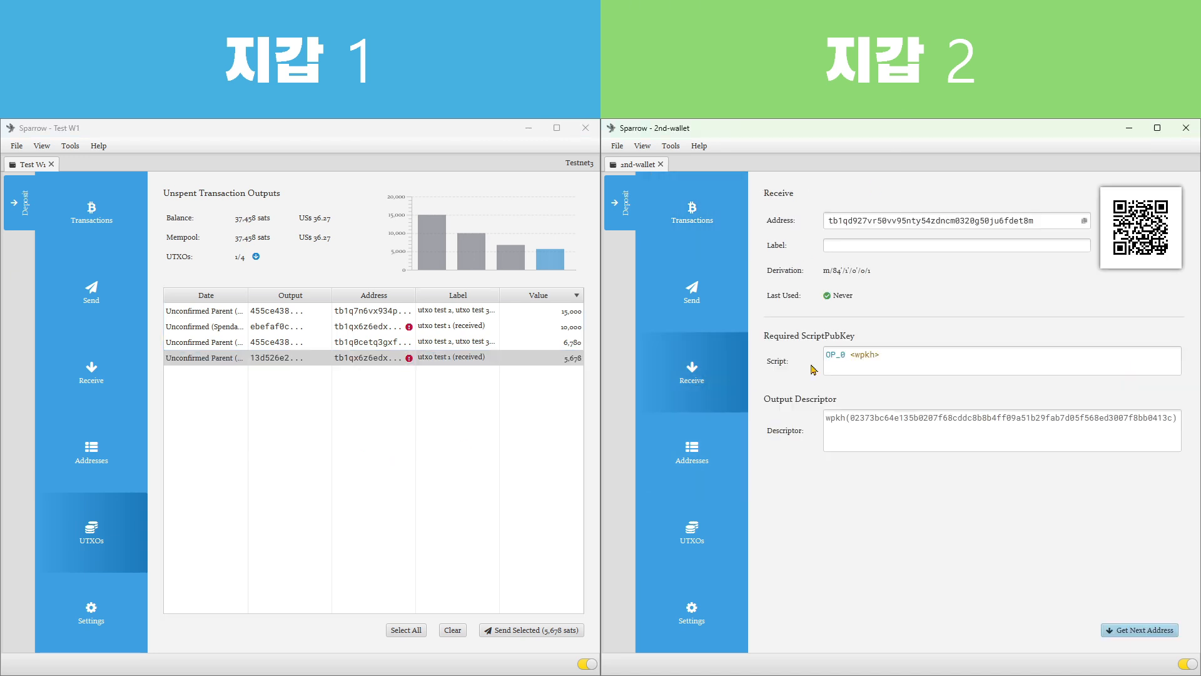
{"action": "left_click", "coordinate": [1085, 224]}
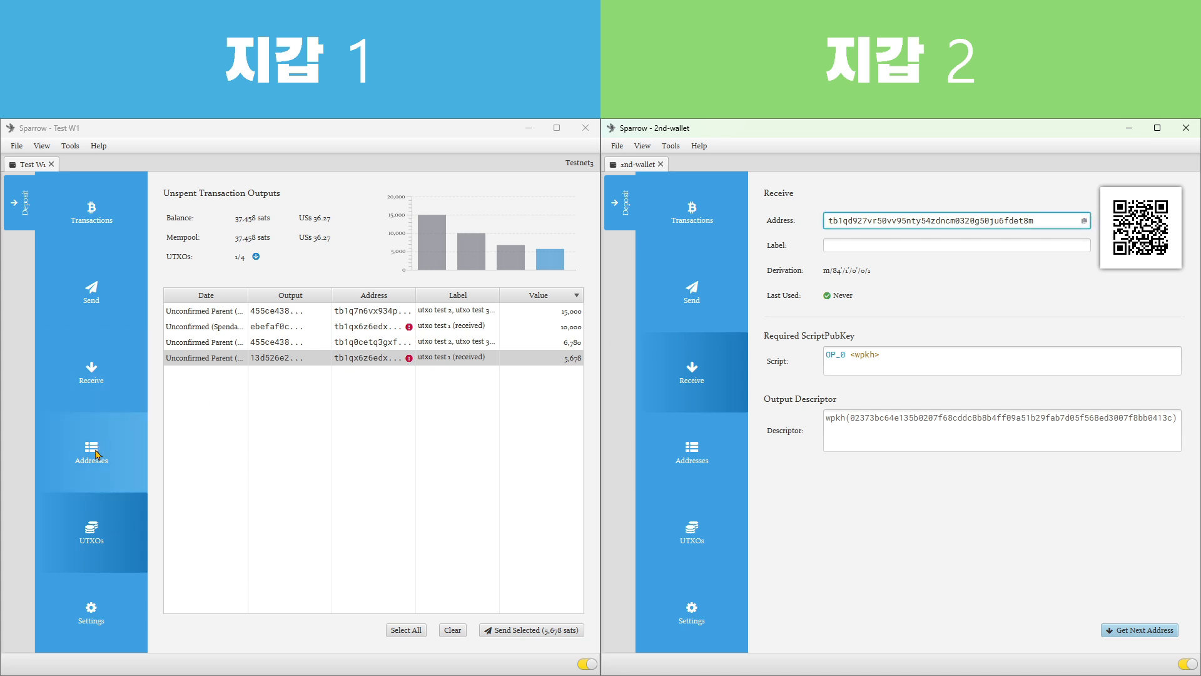
{"action": "left_click", "coordinate": [106, 297]}
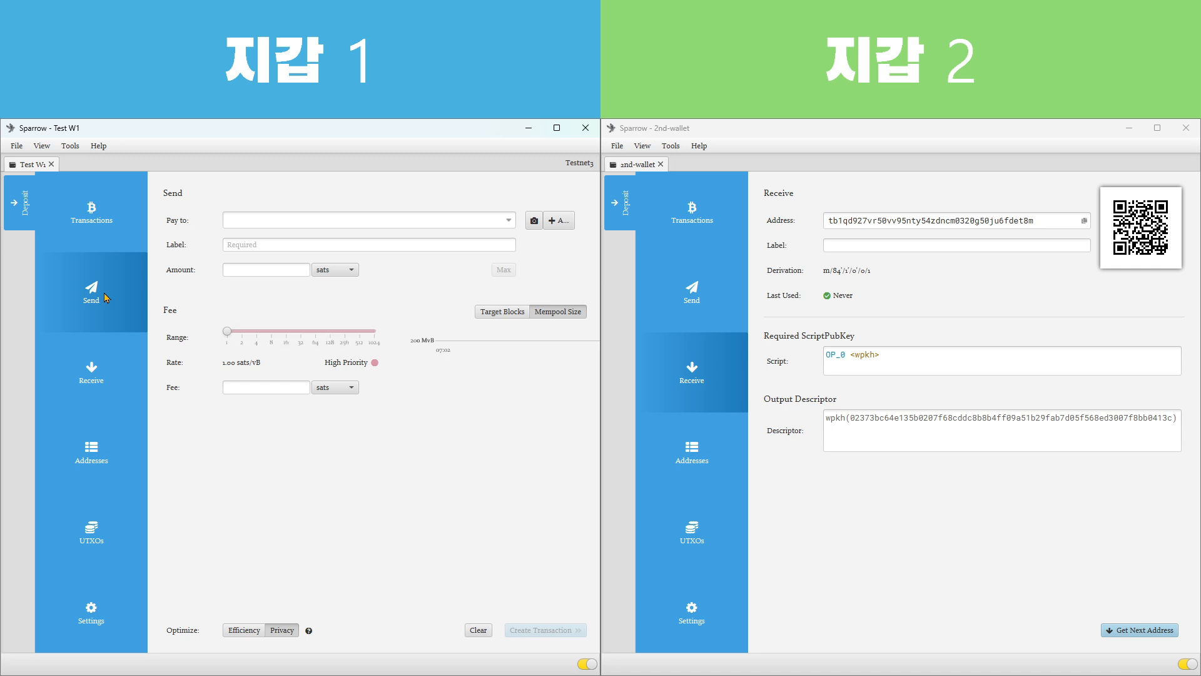
{"action": "left_click", "coordinate": [361, 221]}
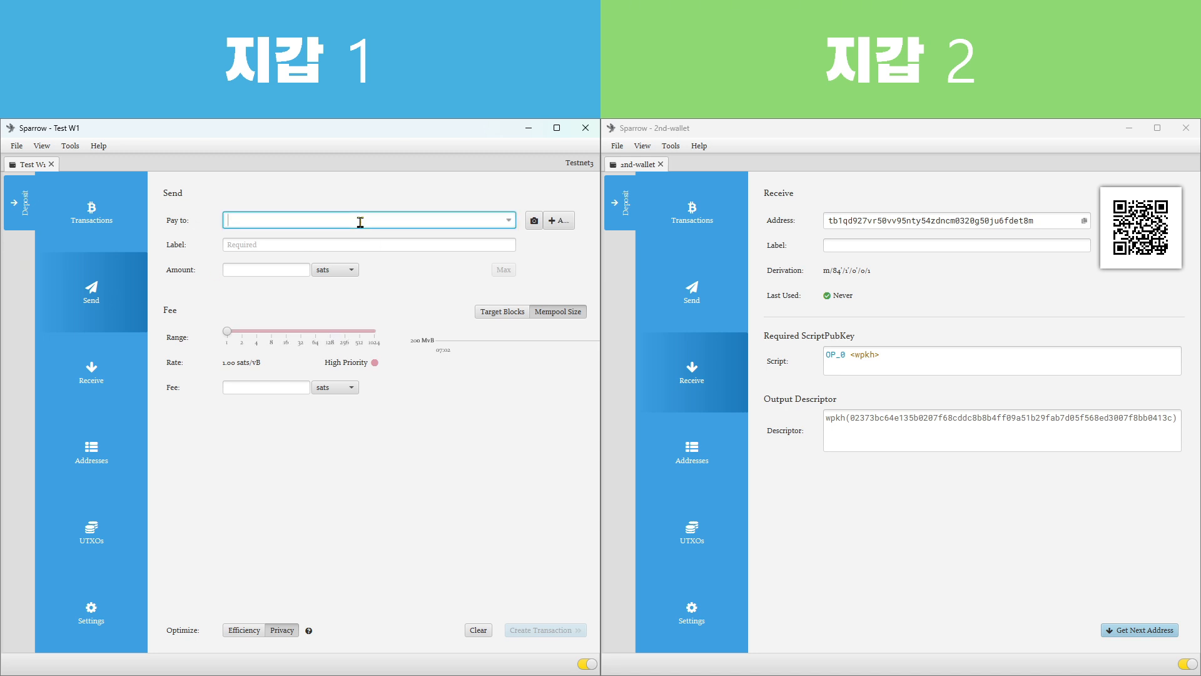
{"action": "key", "text": "ctrl+v"}
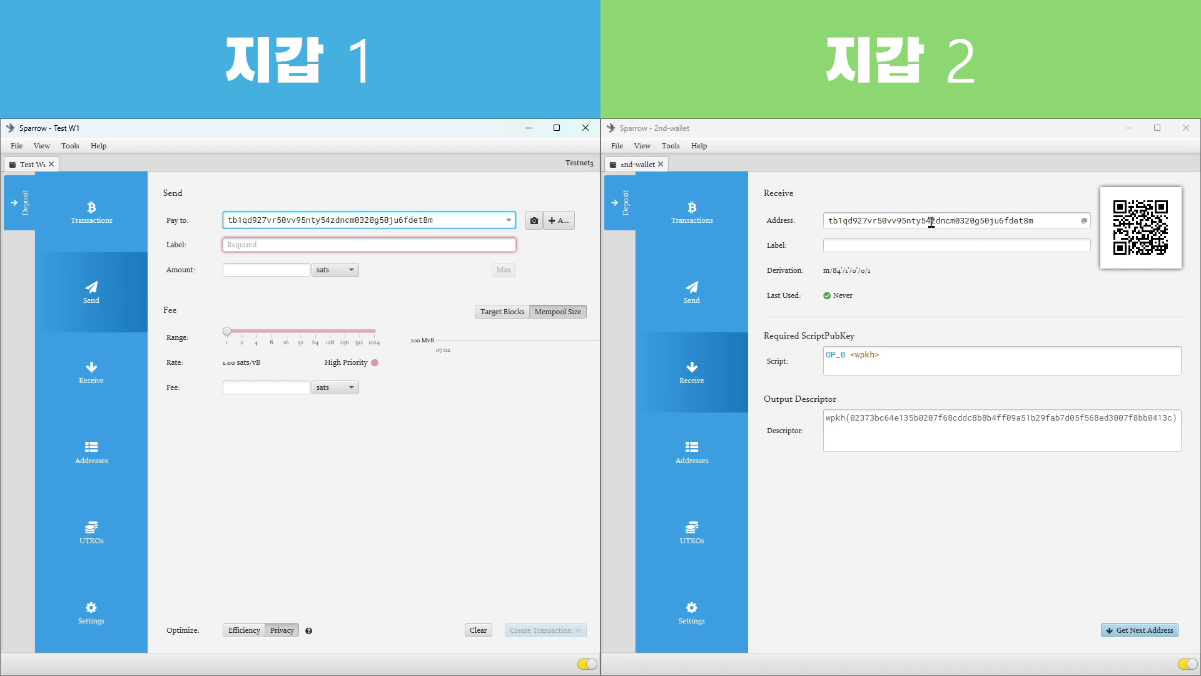
Label the payment 전송테스트1 and set its amount to 7,000 sats
{"action": "left_click", "coordinate": [399, 244]}
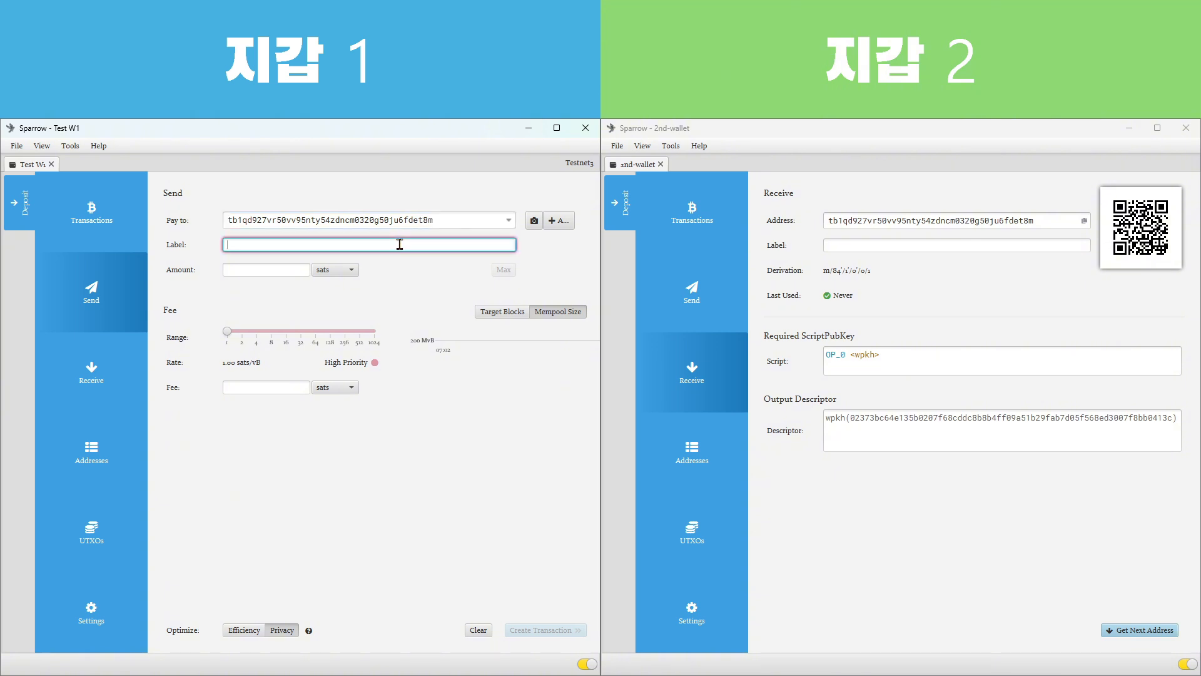
{"action": "type", "text": "전송테스트"}
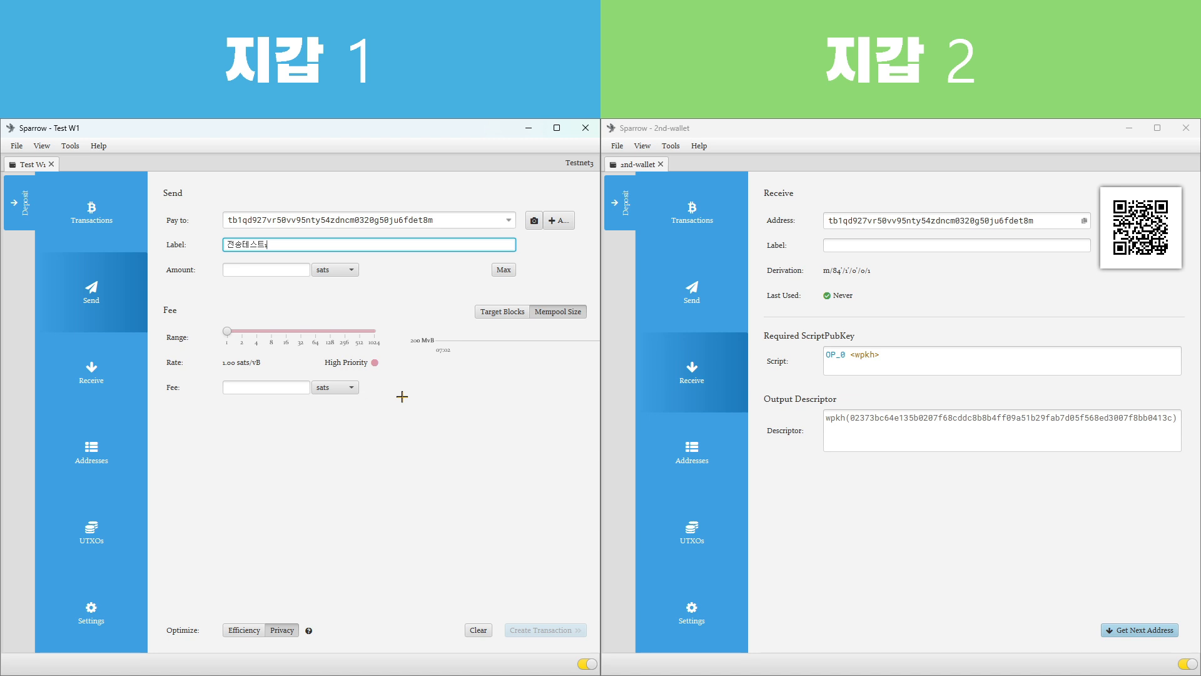
{"action": "type", "text": "1"}
{"action": "left_click", "coordinate": [282, 276]}
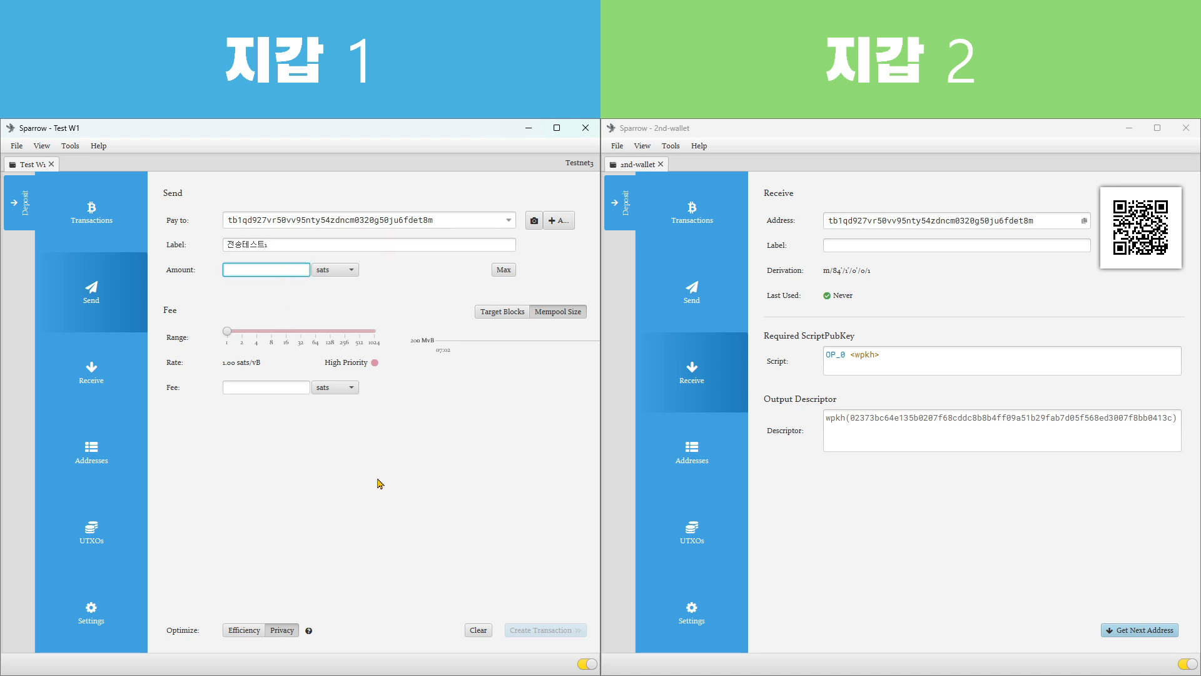
{"action": "type", "text": "7,00"}
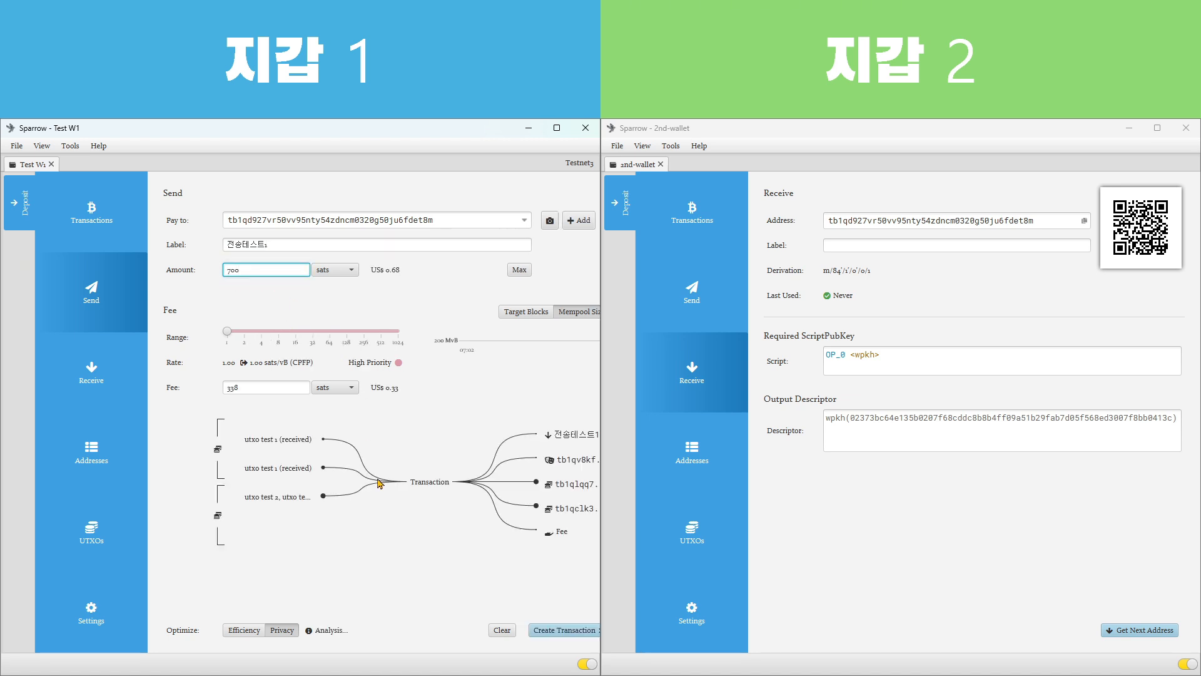
{"action": "type", "text": "0"}
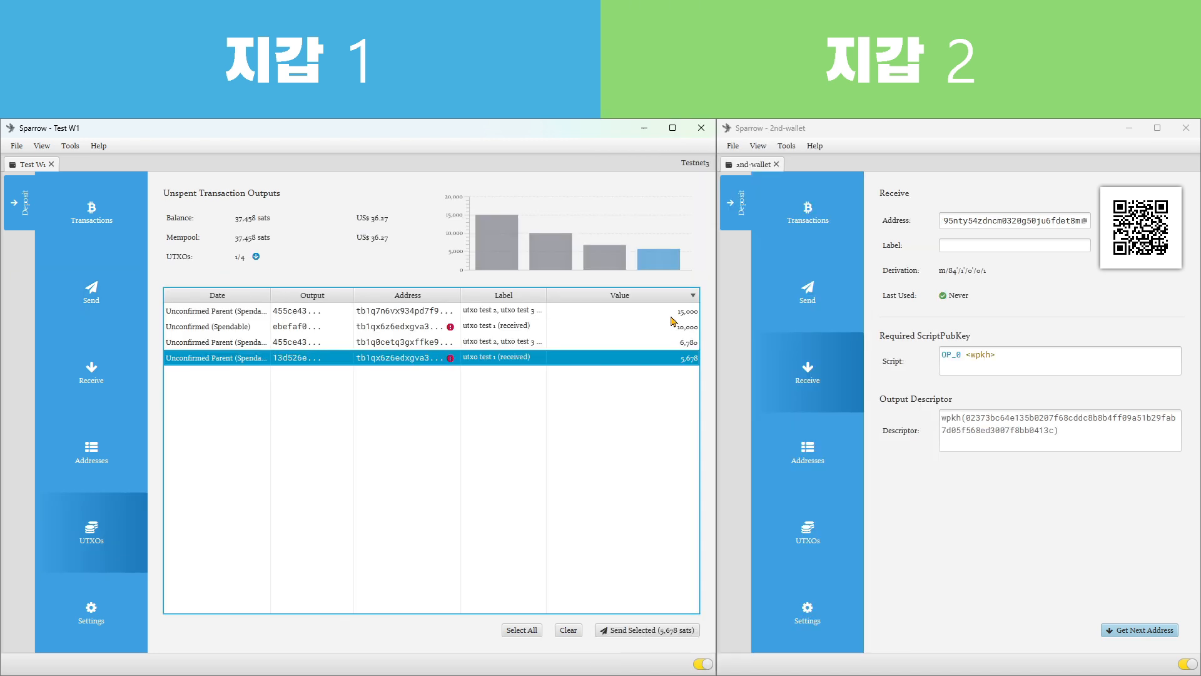
Compare the largest and smallest unspent outputs of Test W1 with the amount in the payment draft
{"action": "left_click", "coordinate": [671, 316]}
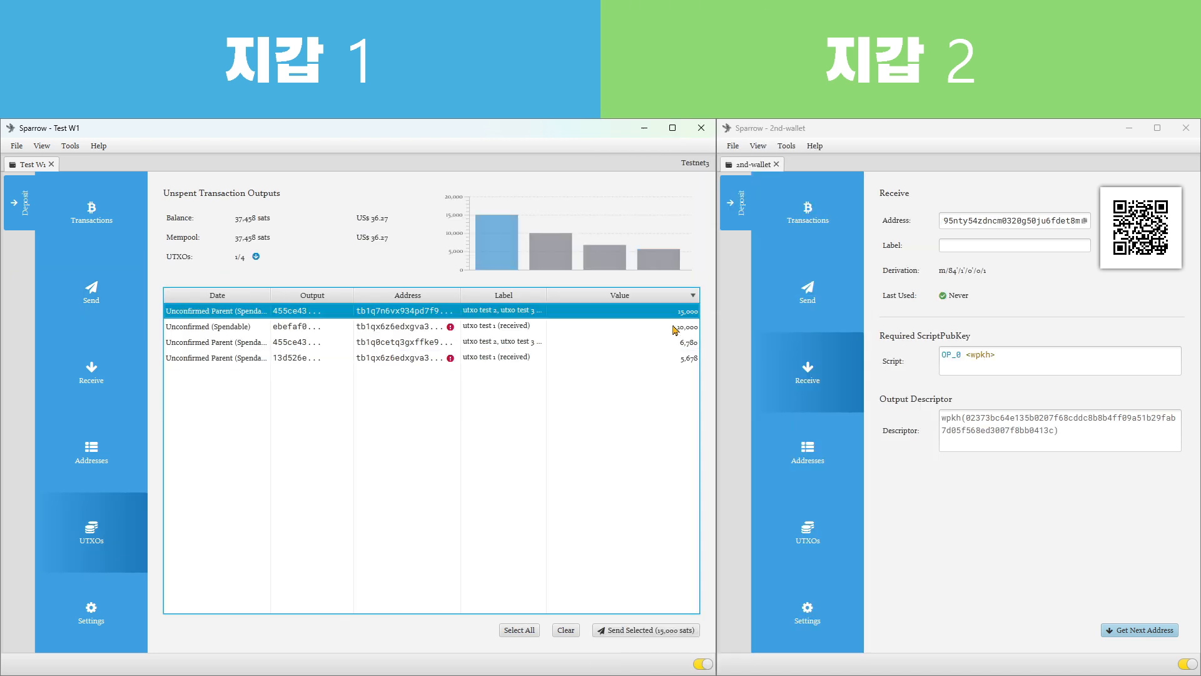
{"action": "left_click", "coordinate": [675, 359]}
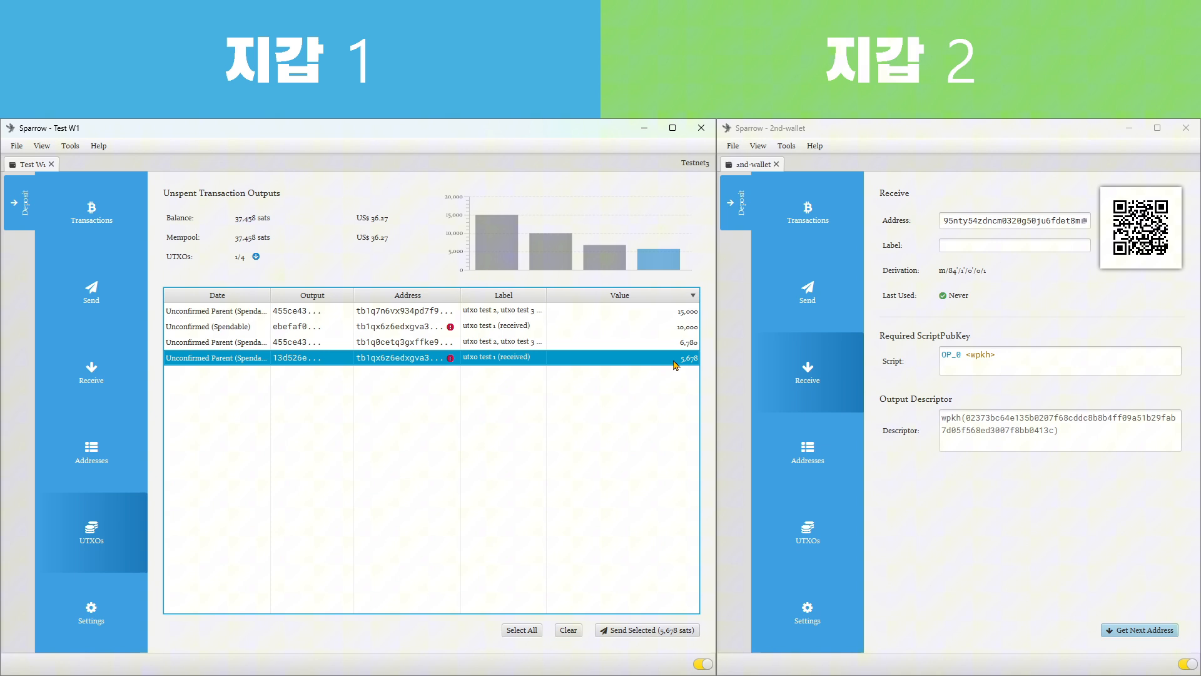
{"action": "left_click", "coordinate": [669, 317]}
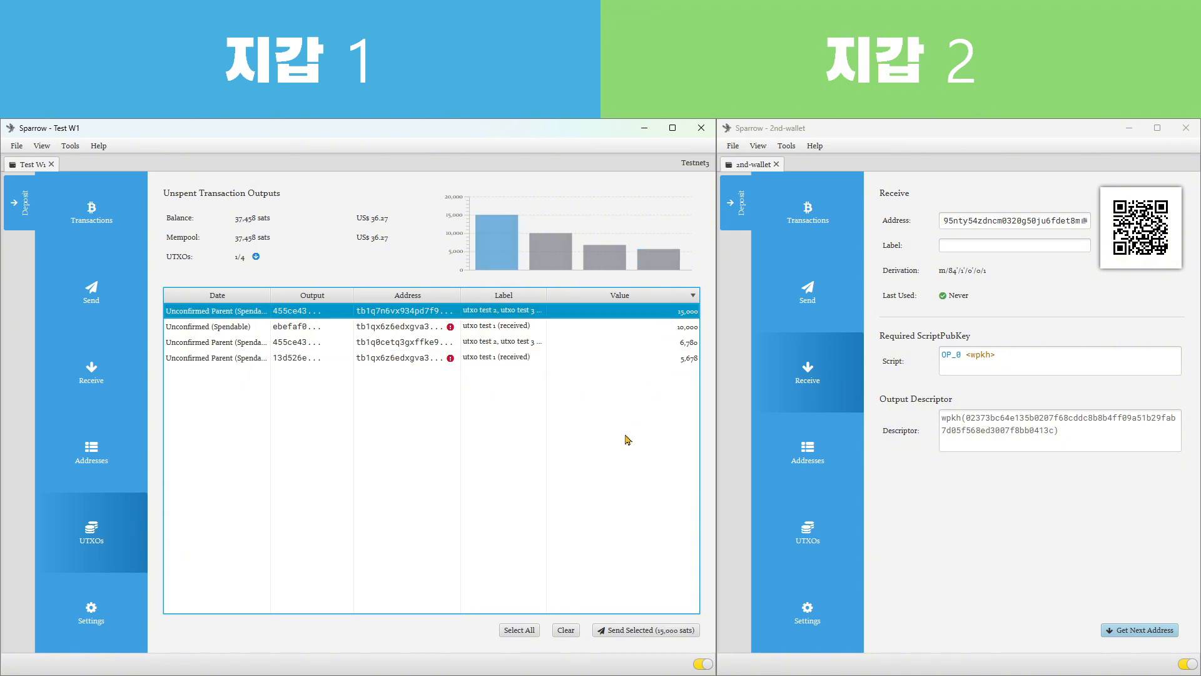
{"action": "mouse_move", "coordinate": [661, 365]}
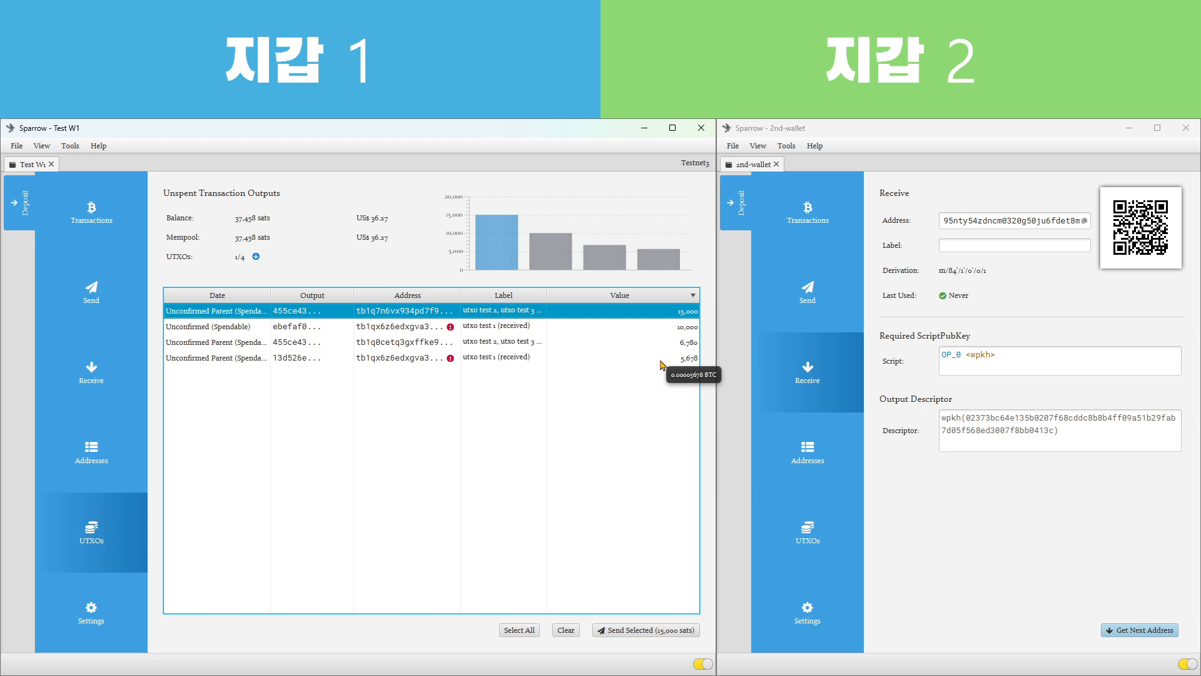
{"action": "left_click", "coordinate": [84, 323]}
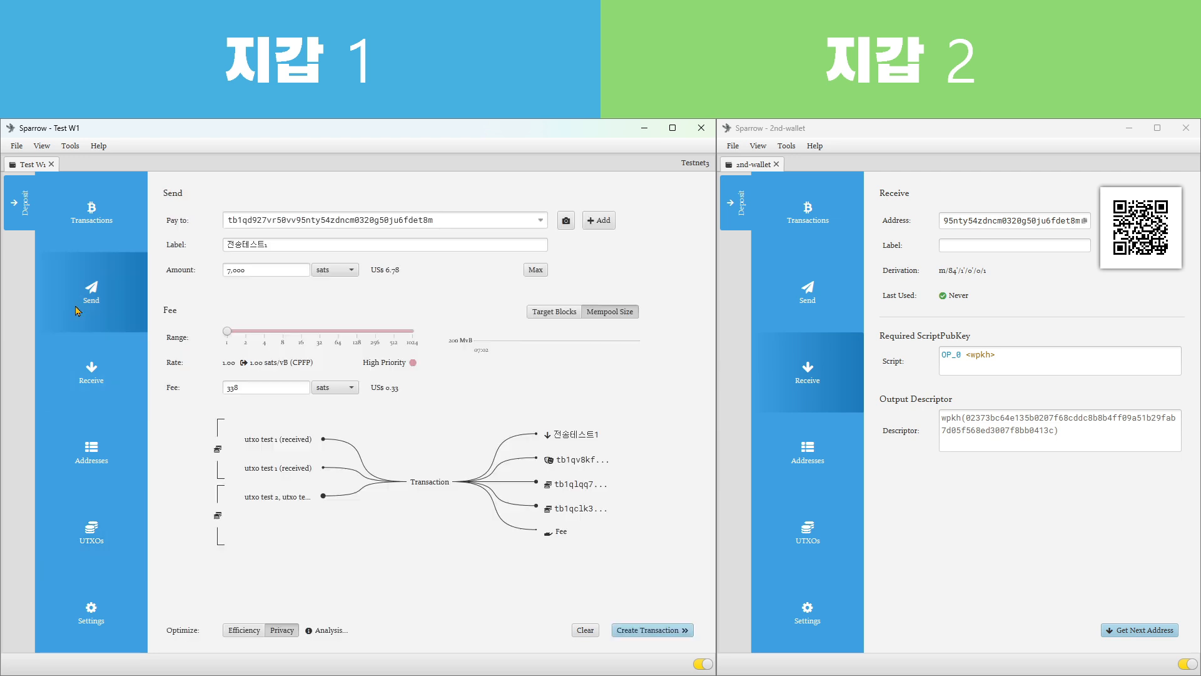
{"action": "left_click", "coordinate": [262, 268]}
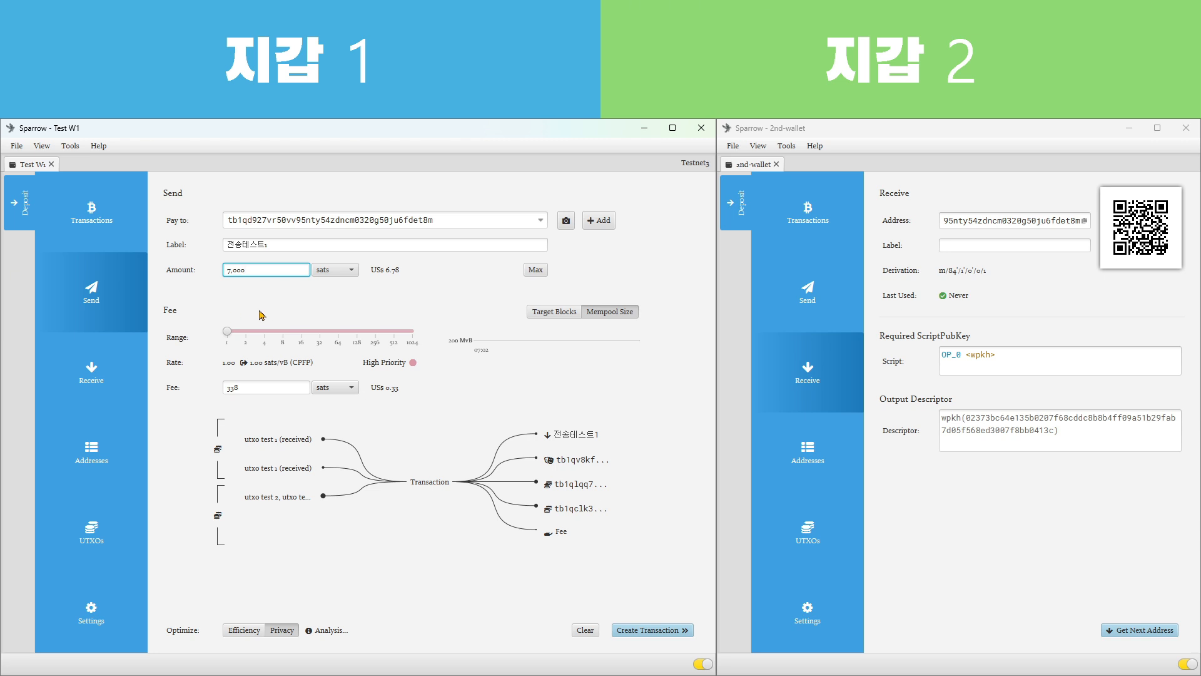
Go back to the unspent outputs and highlight each in turn, from the largest to the smallest, as possible payment inputs
{"action": "left_click", "coordinate": [92, 532]}
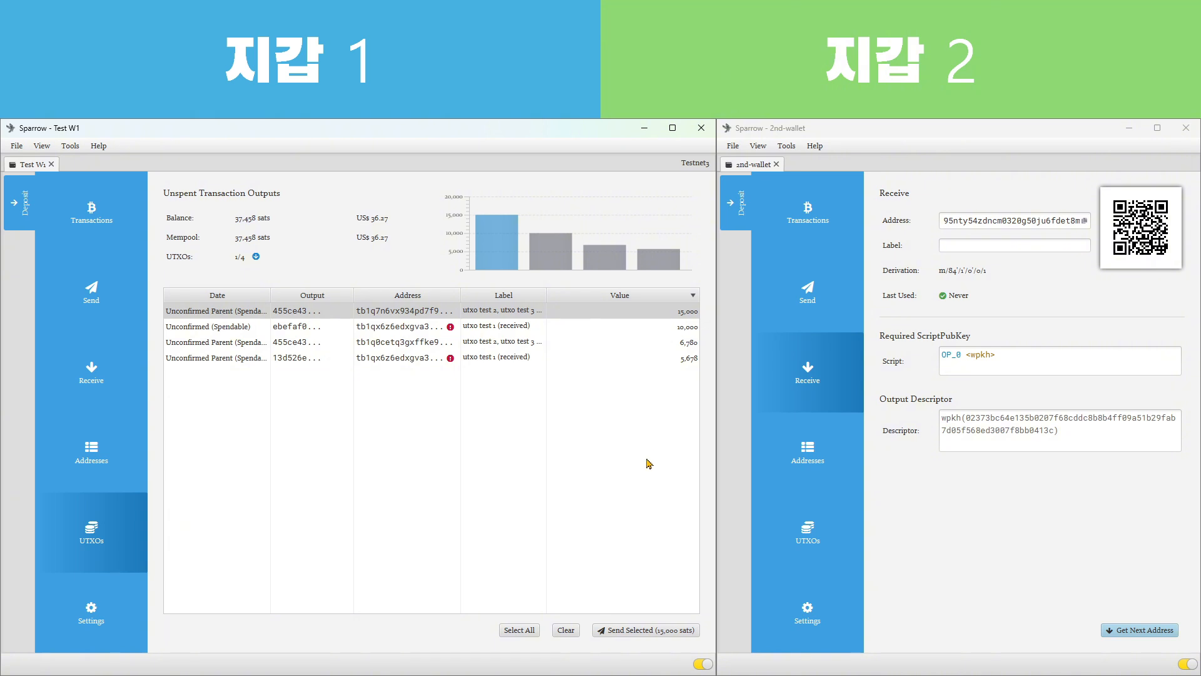
{"action": "left_click", "coordinate": [640, 316]}
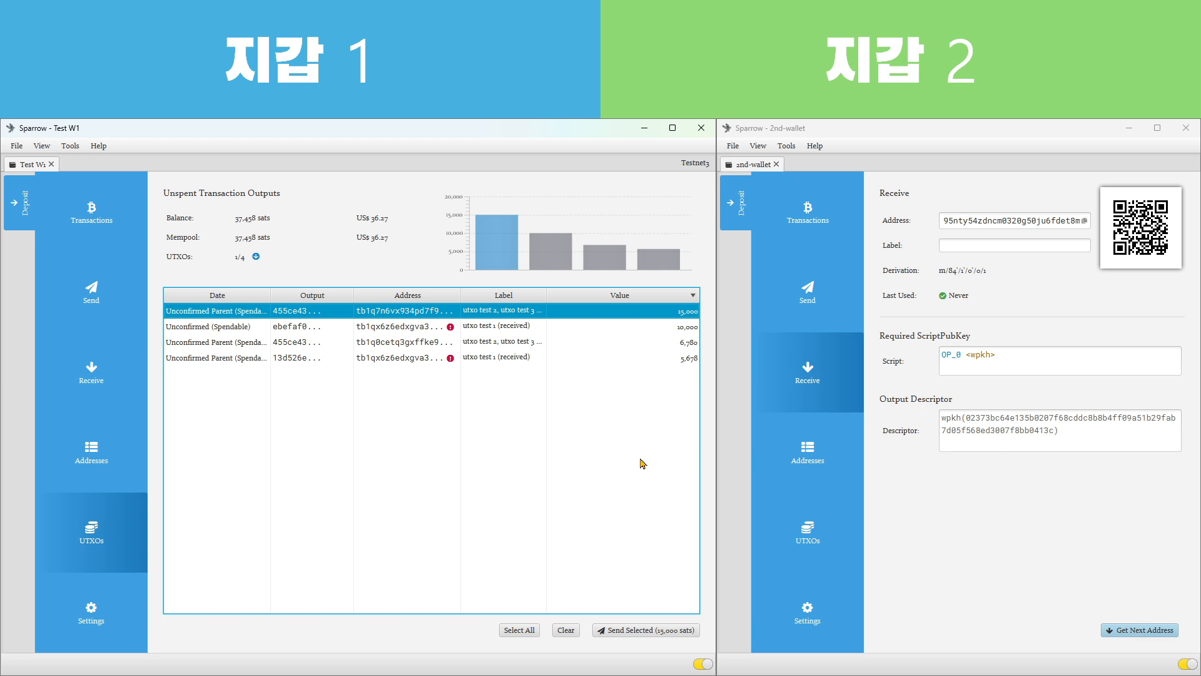
{"action": "left_click", "coordinate": [629, 331]}
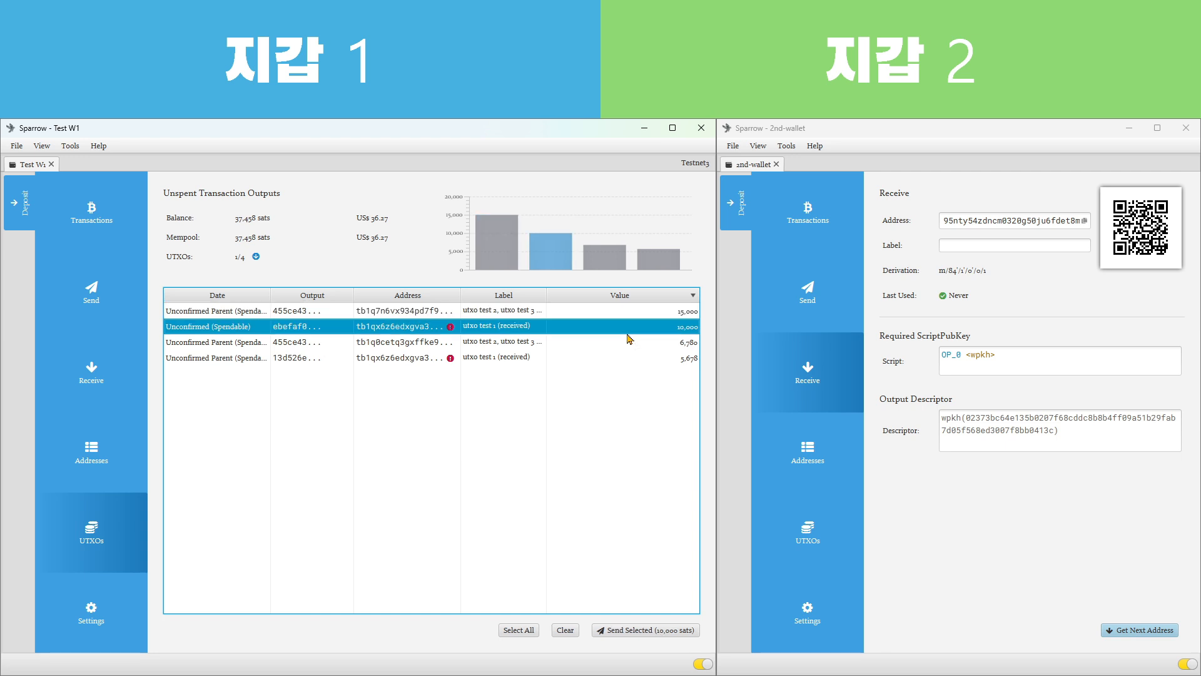
{"action": "left_click", "coordinate": [662, 346]}
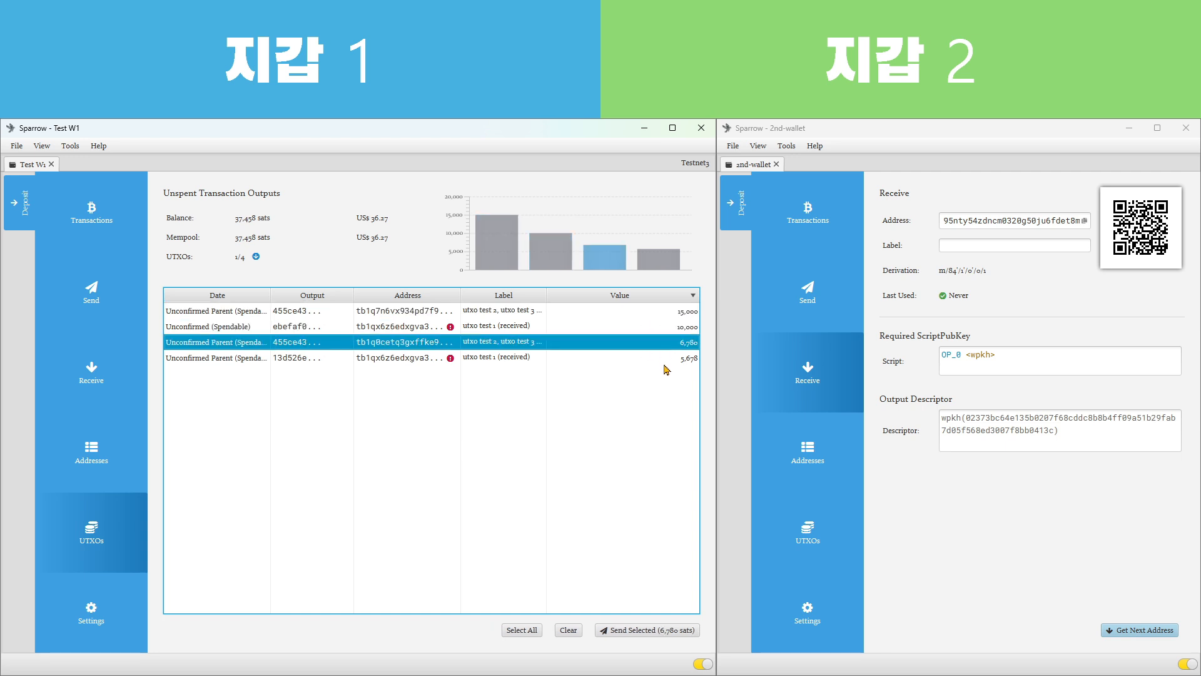
{"action": "left_click", "coordinate": [666, 362]}
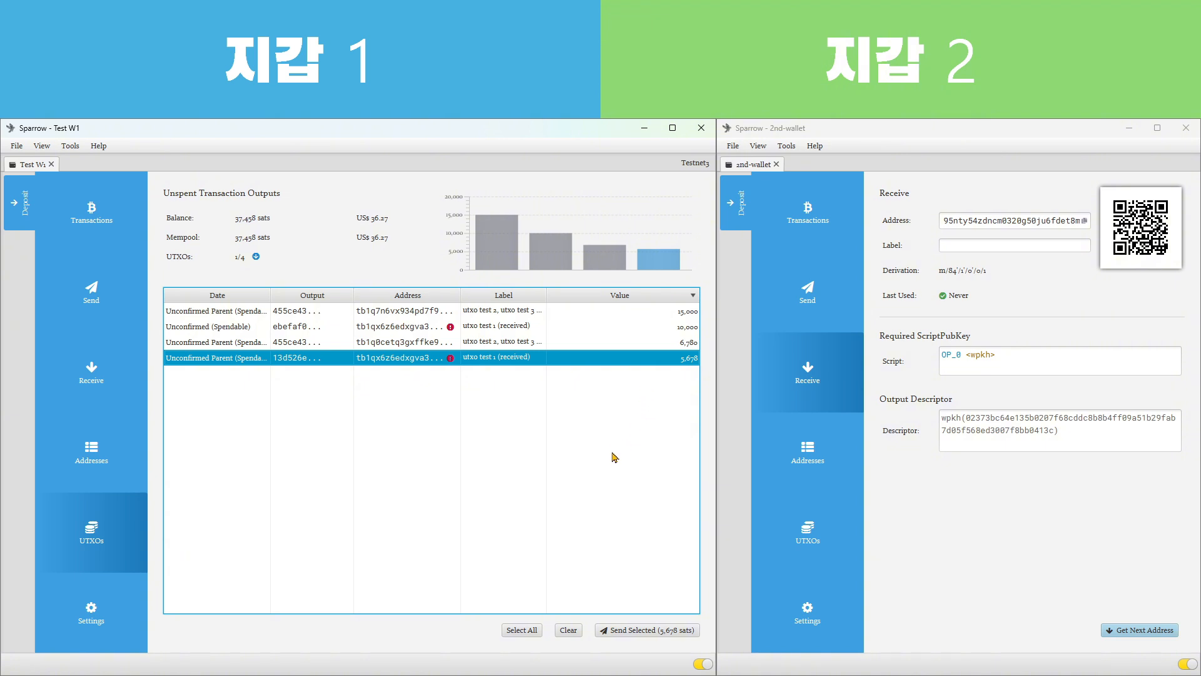
Examine which unspent outputs could fund the payment, singly or combined, including the 6,780 and 5,678 sats outputs together
{"action": "left_click", "coordinate": [596, 348]}
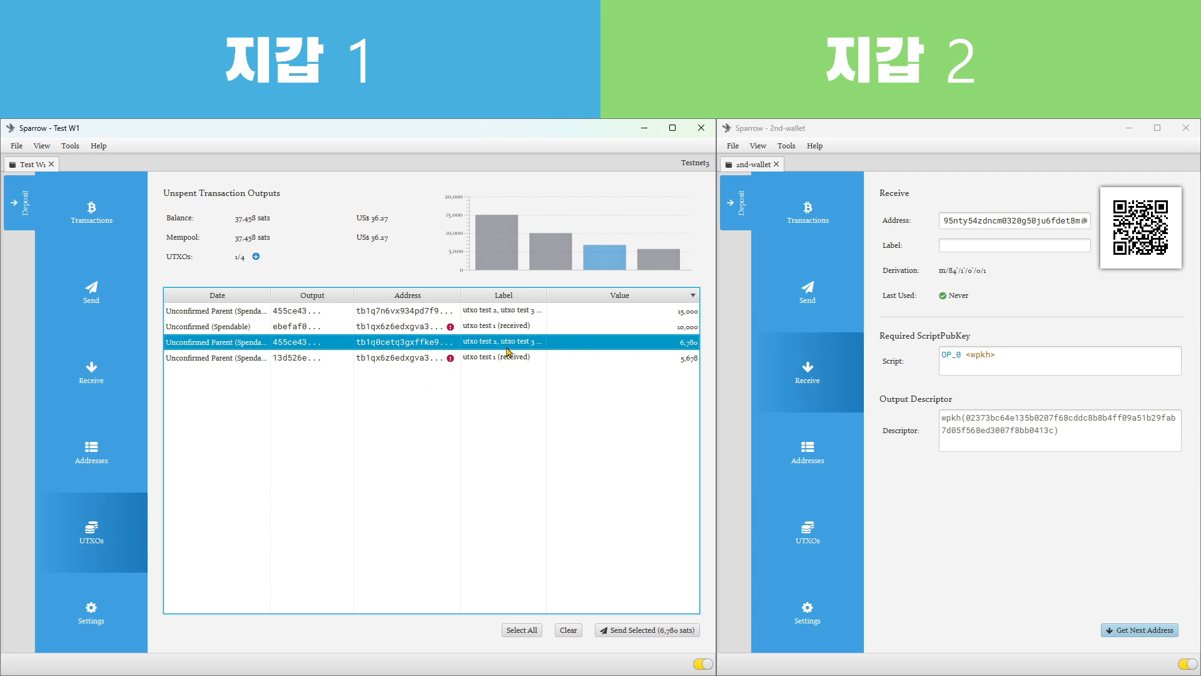
{"action": "left_click", "coordinate": [668, 316]}
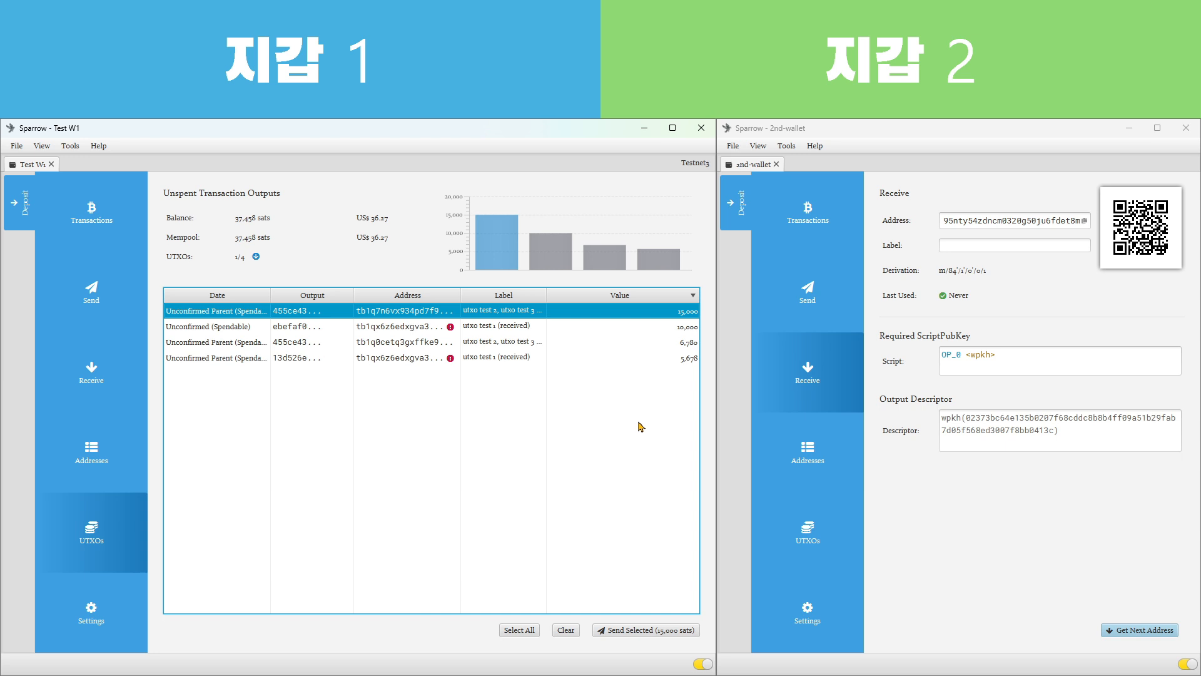
{"action": "left_click", "coordinate": [637, 331]}
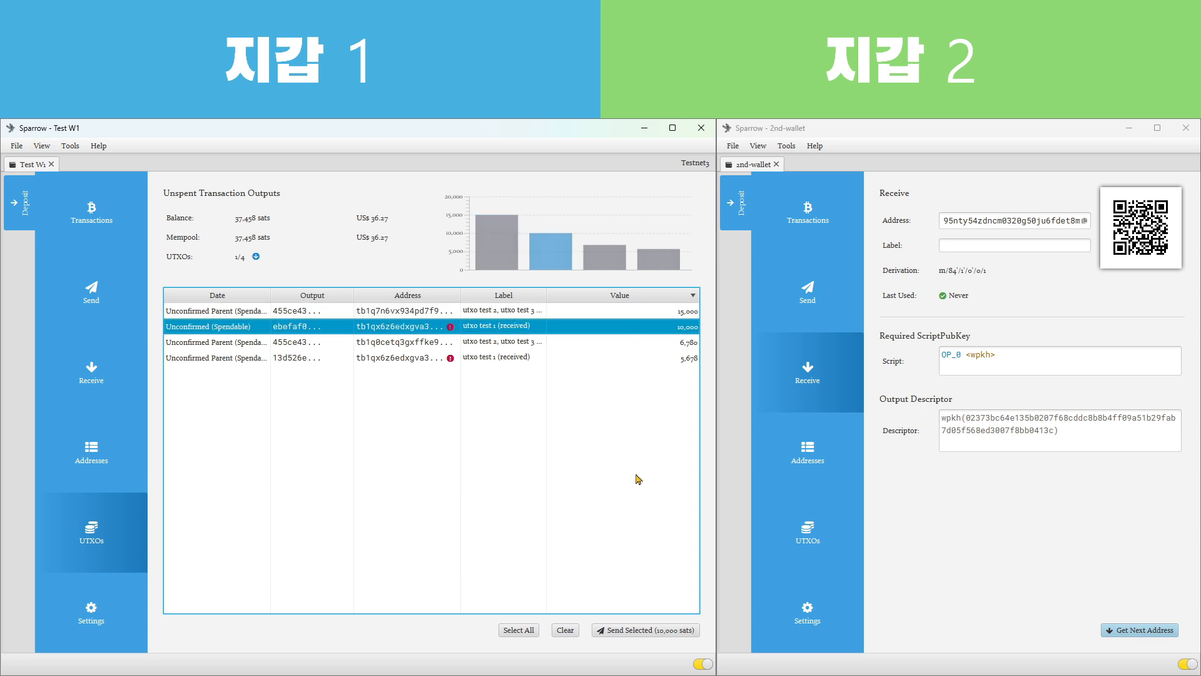
{"action": "left_click", "coordinate": [609, 344]}
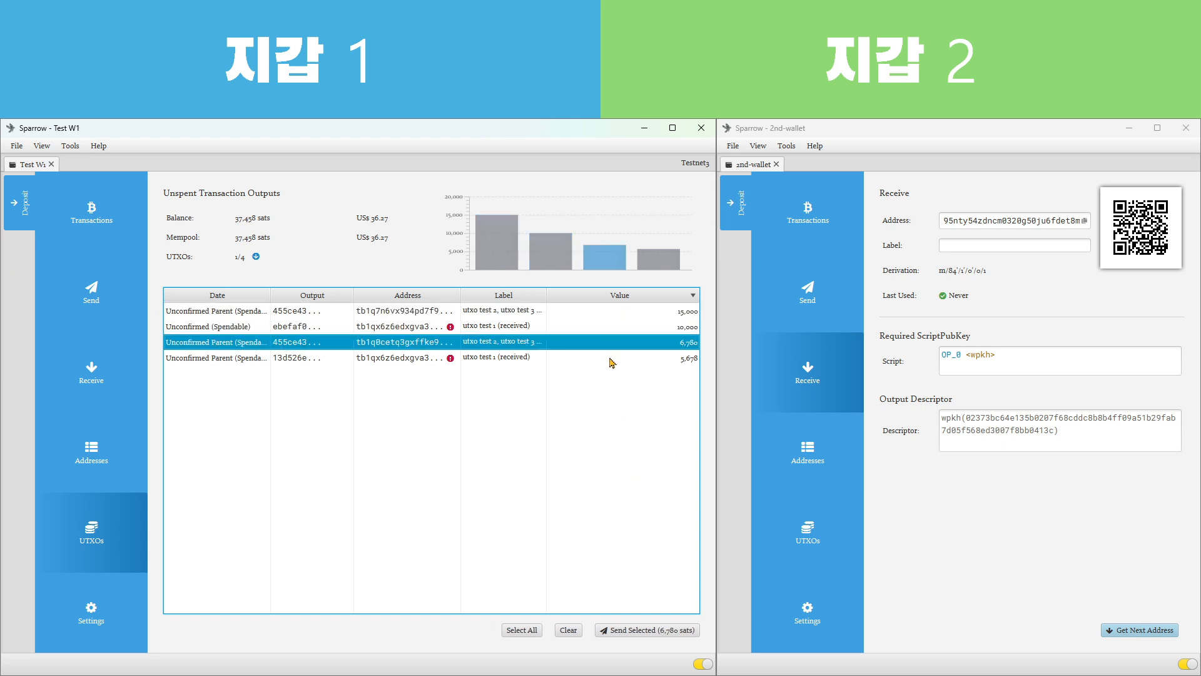
{"action": "left_click", "coordinate": [612, 359], "text": "ctrl"}
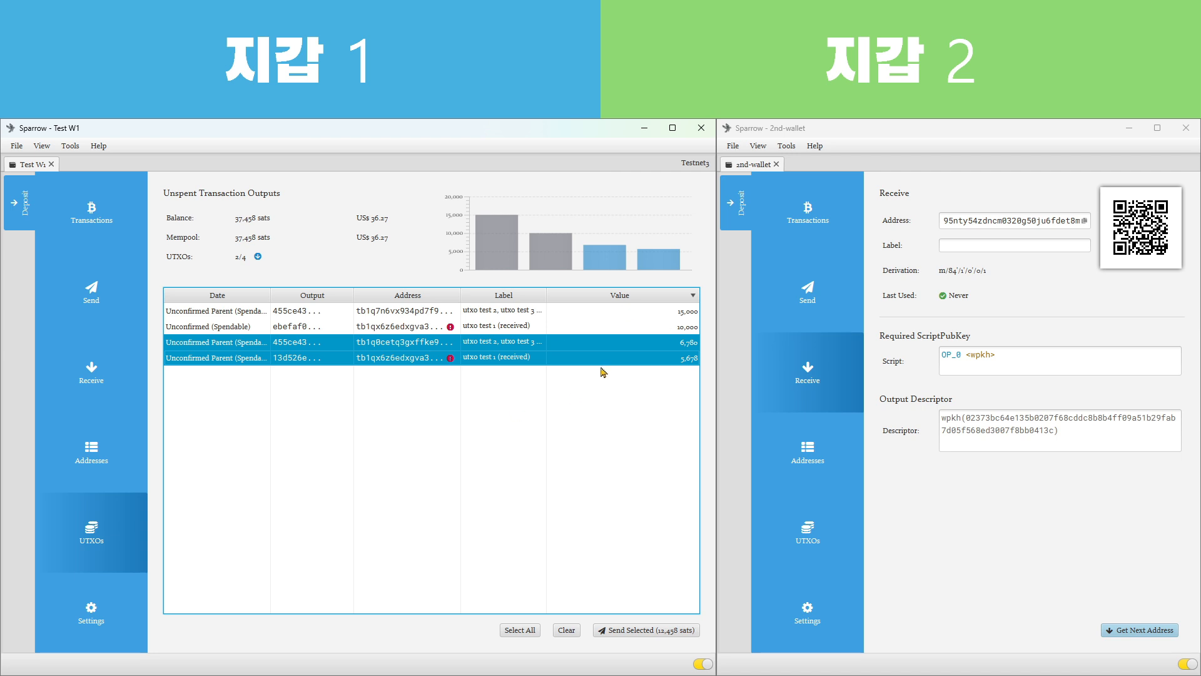
{"action": "left_click", "coordinate": [559, 326]}
{"action": "left_click", "coordinate": [561, 311]}
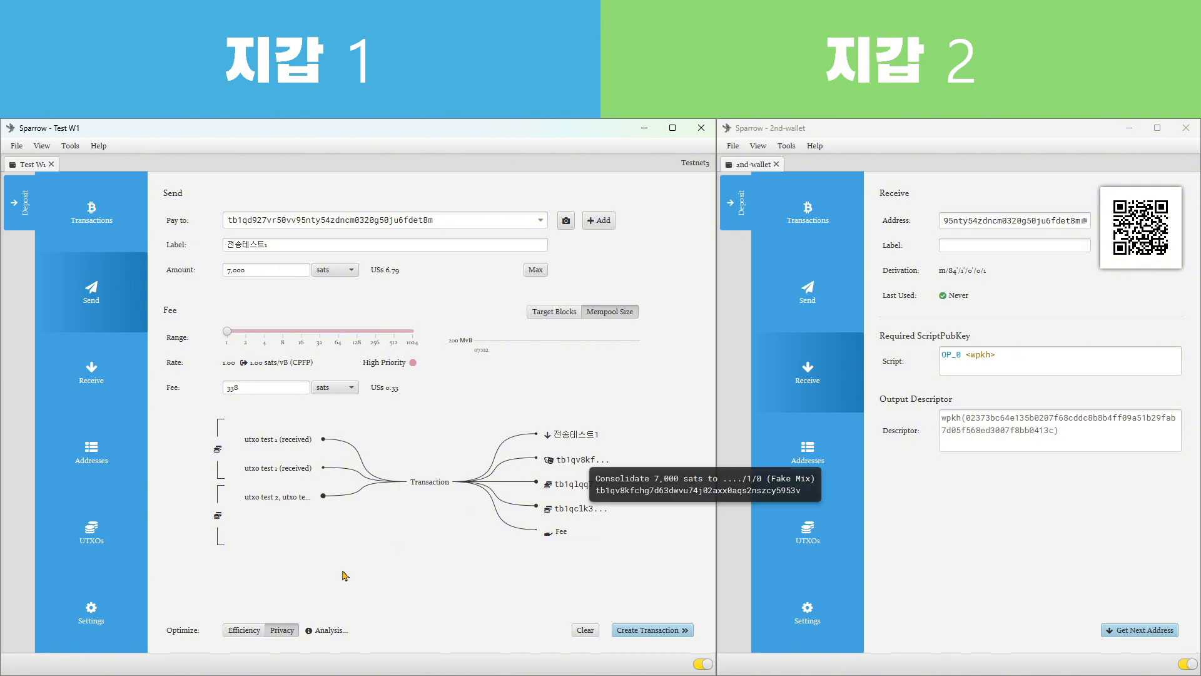
Compare the payment's transaction diagram under Efficiency and Privacy optimization, leaving it optimized for Efficiency
{"action": "left_click", "coordinate": [253, 634]}
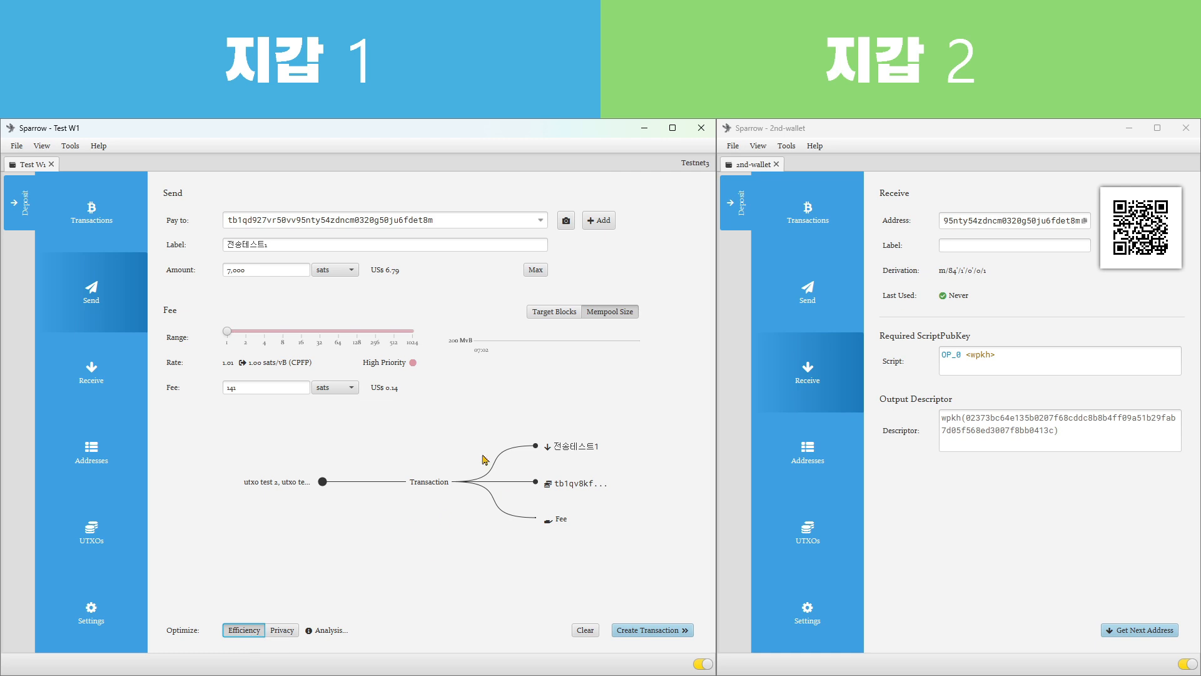
{"action": "left_click", "coordinate": [280, 635]}
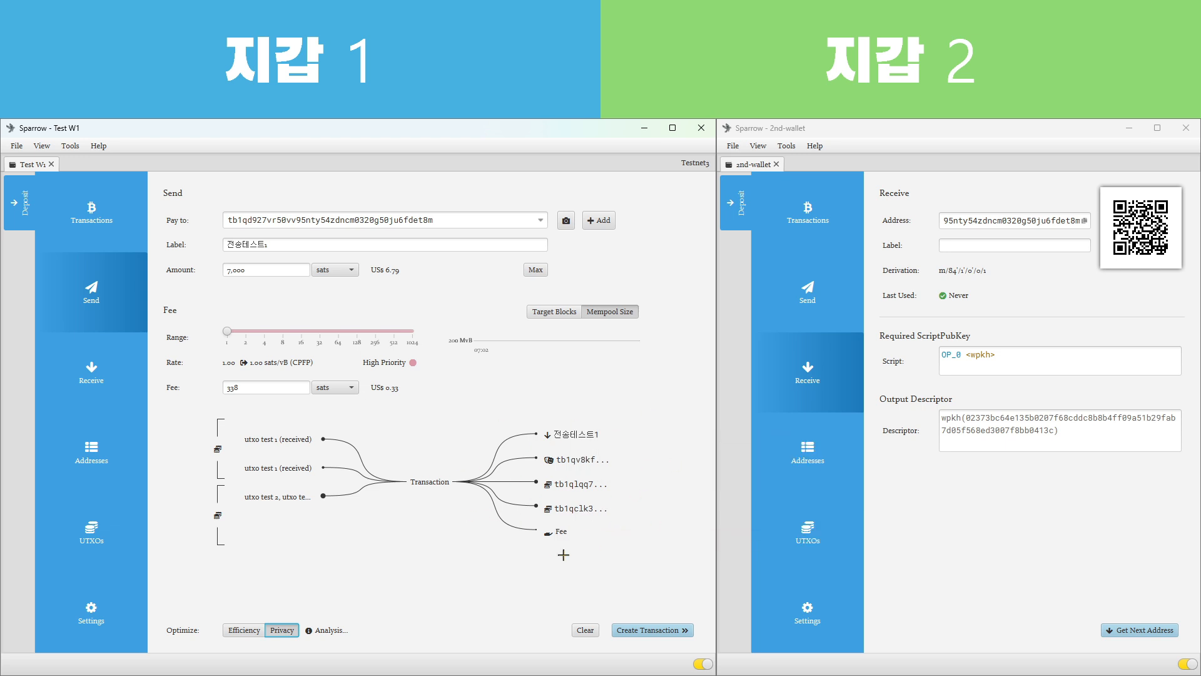
{"action": "left_click", "coordinate": [246, 631]}
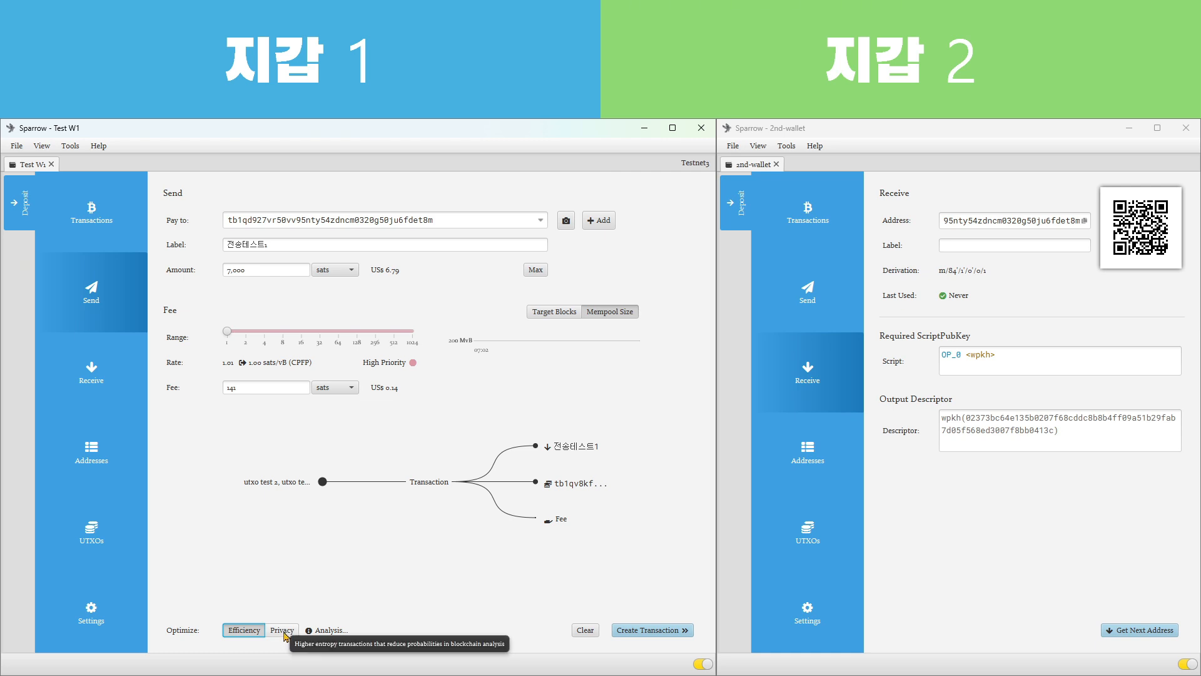
{"action": "mouse_move", "coordinate": [588, 452]}
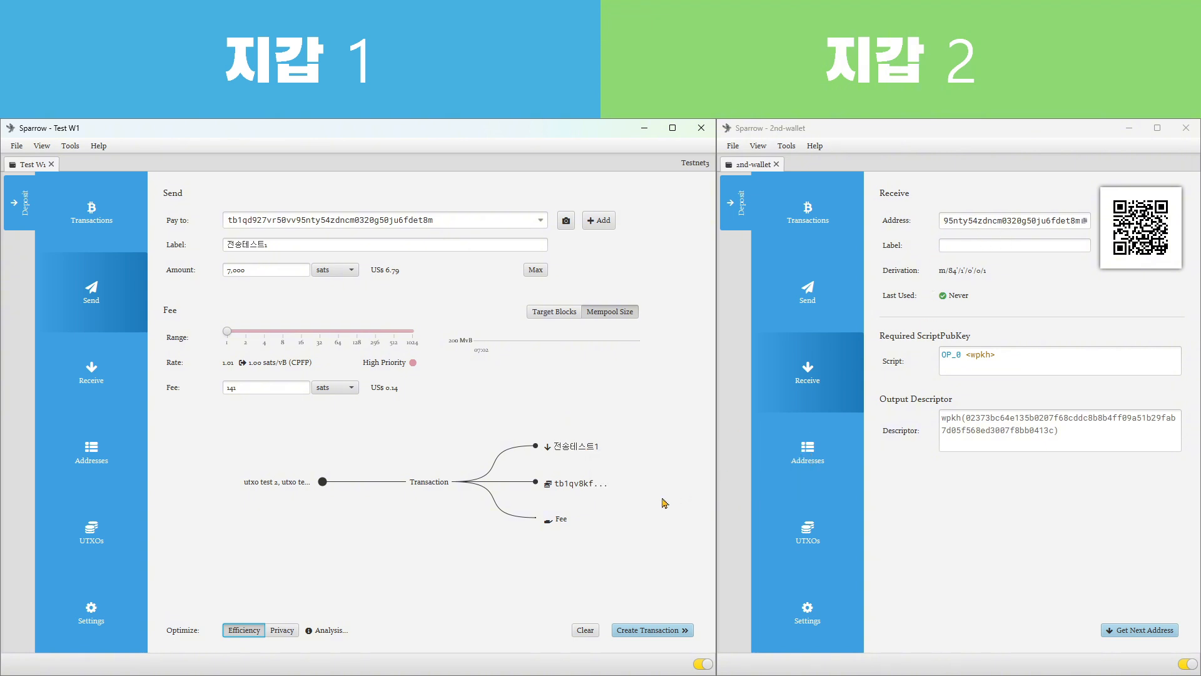
{"action": "mouse_move", "coordinate": [595, 489]}
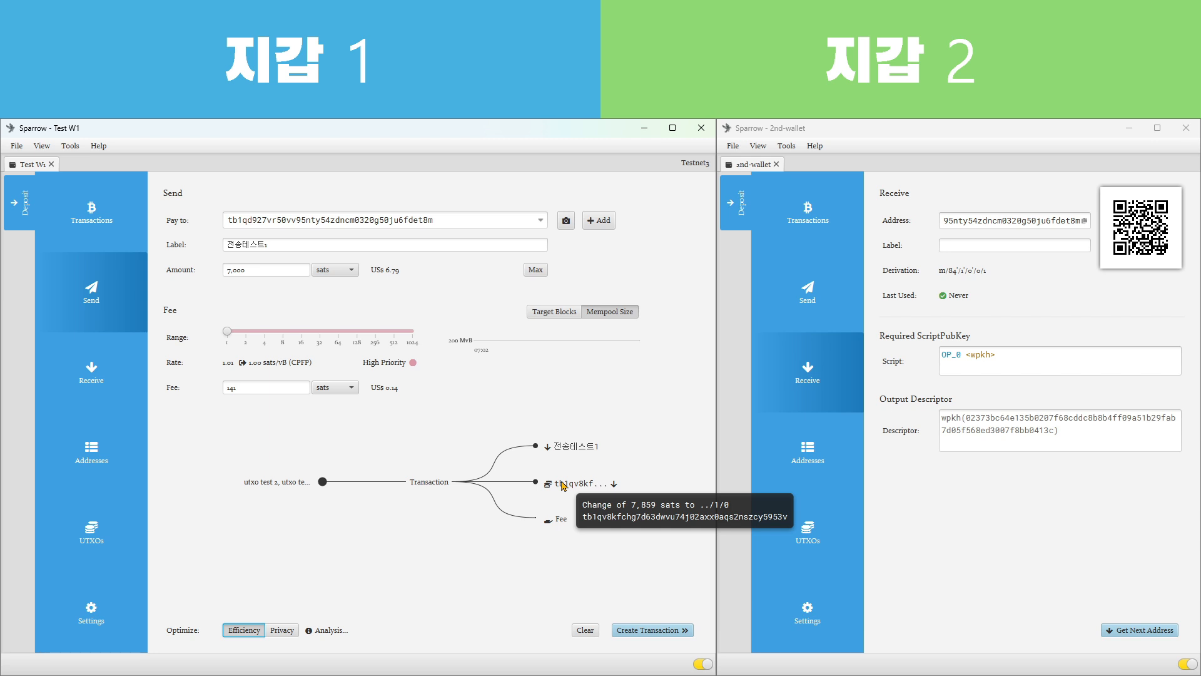
Locate the payment's change address, the first one in Test W1's change address list, and return to the payment draft
{"action": "left_click", "coordinate": [88, 470]}
{"action": "left_click", "coordinate": [357, 463]}
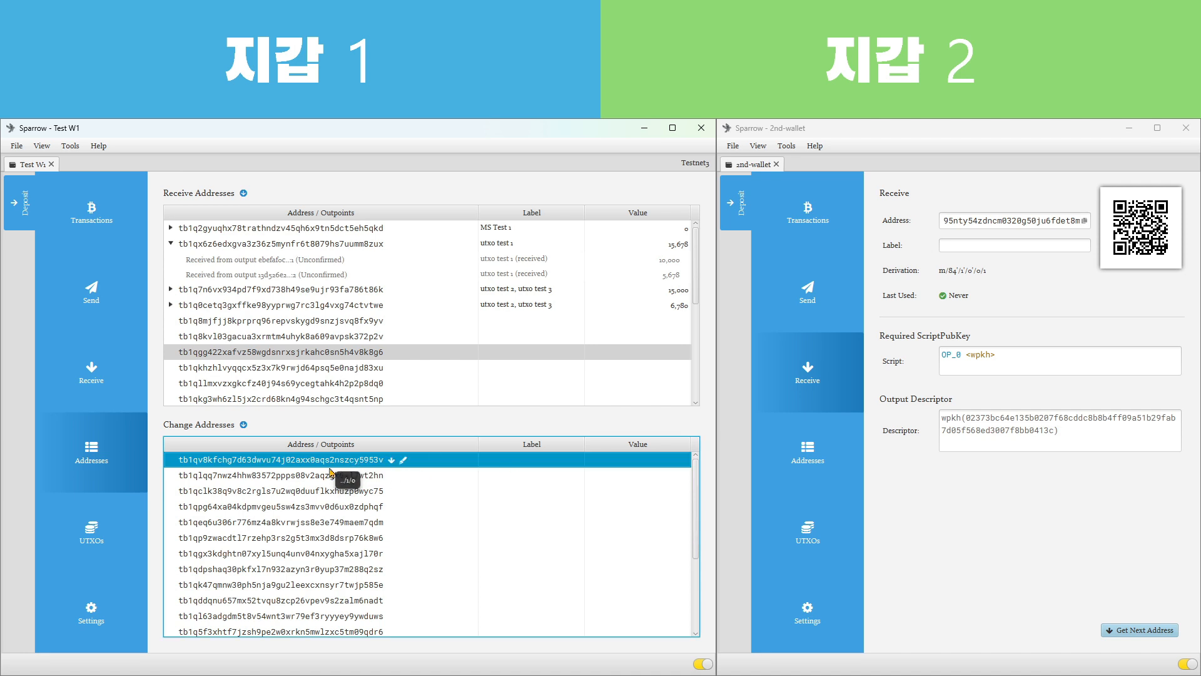
{"action": "left_click", "coordinate": [91, 310]}
Create and finalize the 7,000 sats payment transaction, sign it with the wallet password of Test W1, and broadcast it
{"action": "mouse_move", "coordinate": [559, 527]}
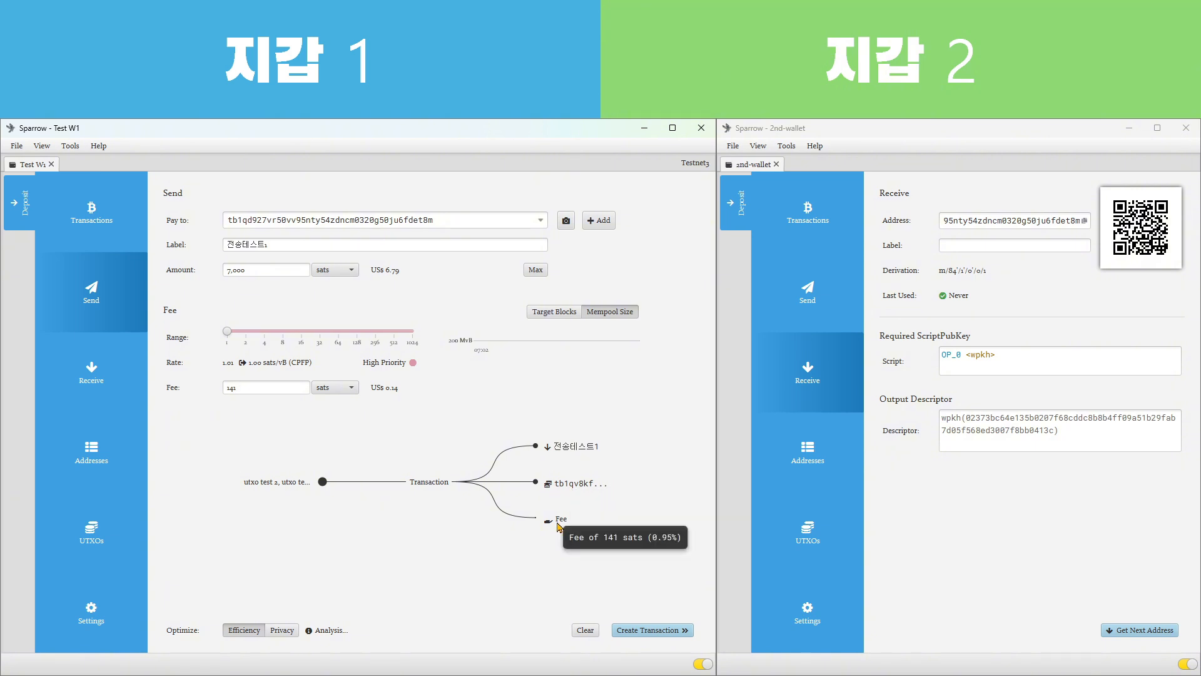
{"action": "left_click", "coordinate": [647, 632]}
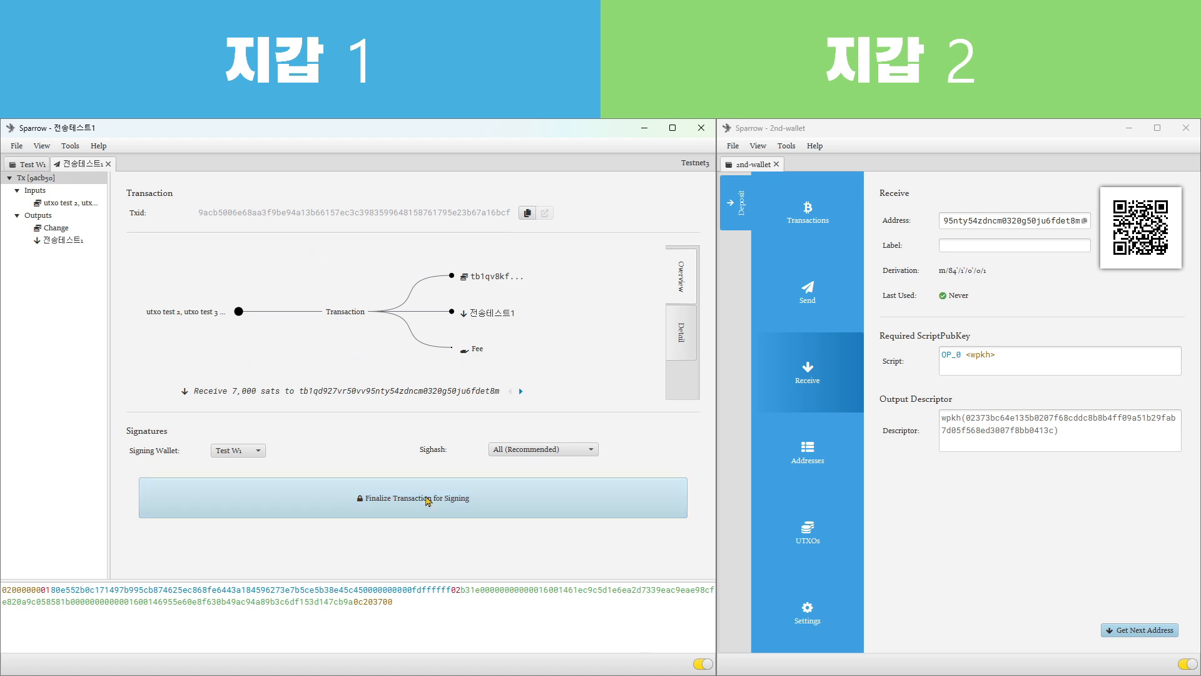
{"action": "left_click", "coordinate": [420, 504]}
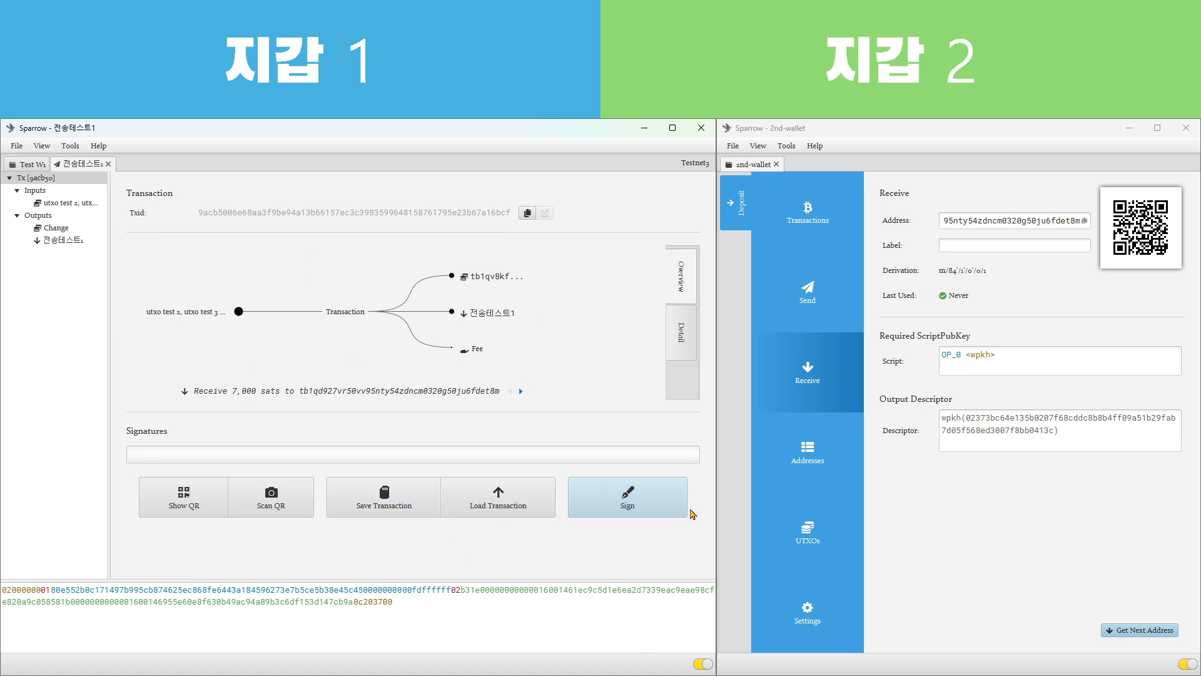
{"action": "left_click", "coordinate": [635, 508]}
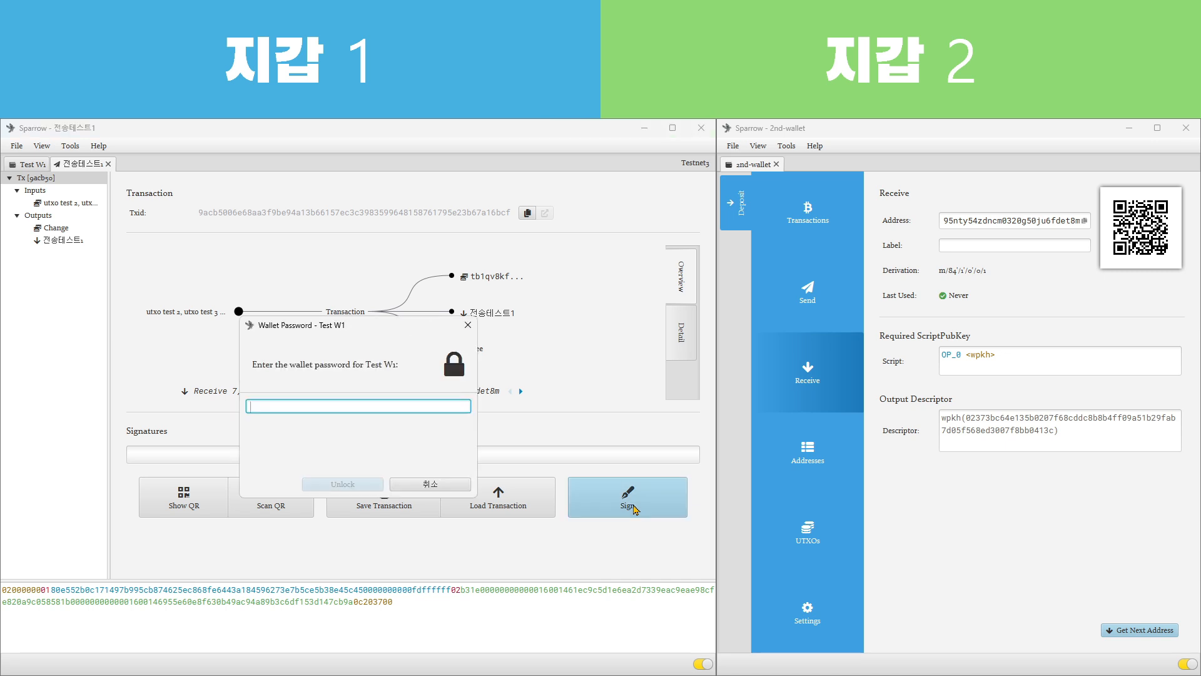
{"action": "type", "text": "********"}
{"action": "key", "text": "Return"}
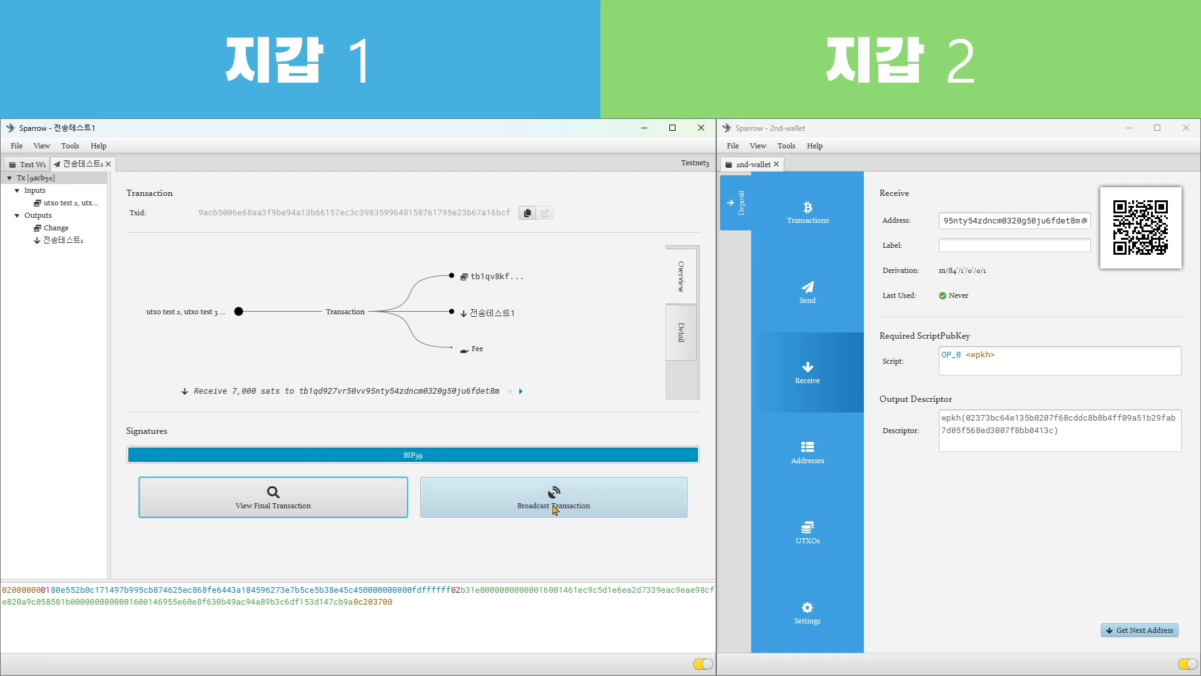
{"action": "left_click", "coordinate": [554, 508]}
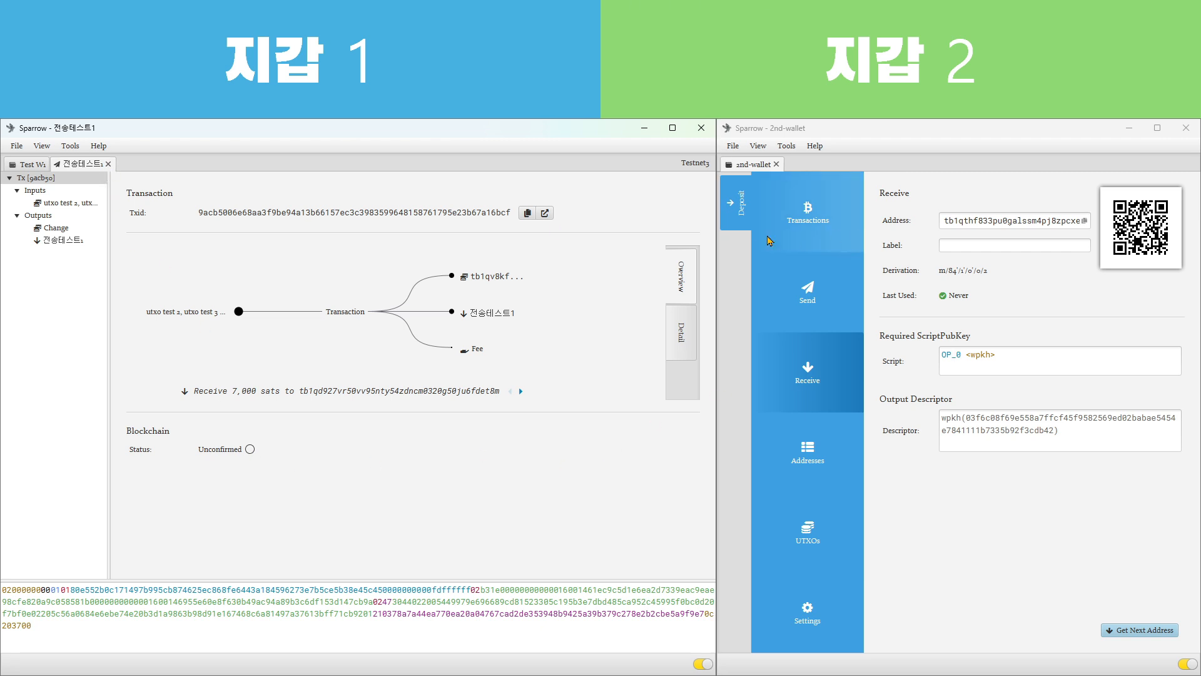
Check the incoming 전송테스트1 payment in 2nd-wallet's transaction history and unspent outputs, and return to the history
{"action": "left_click", "coordinate": [813, 220]}
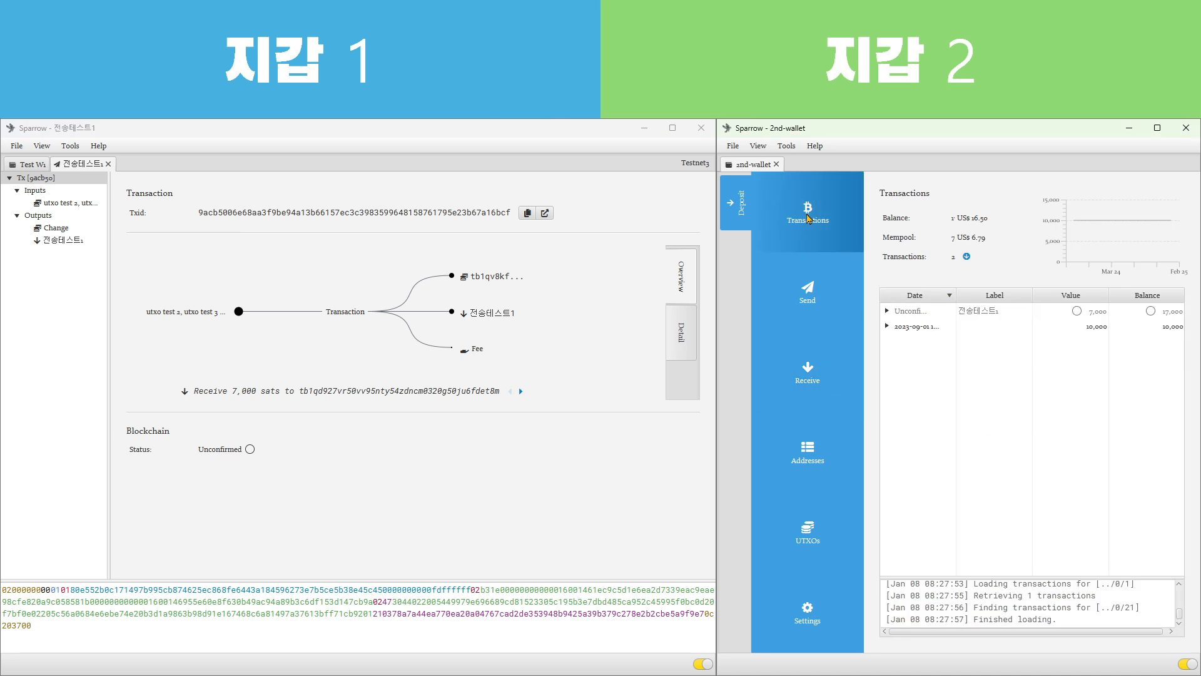
{"action": "left_click", "coordinate": [984, 313]}
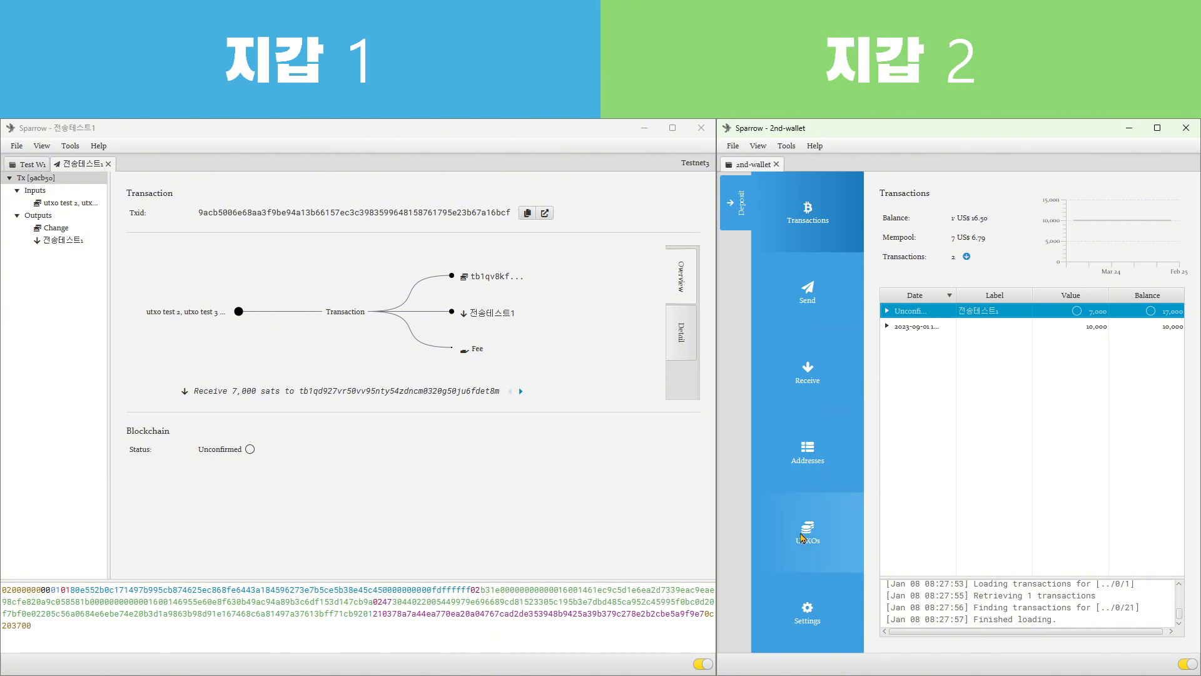
{"action": "left_click", "coordinate": [1162, 328]}
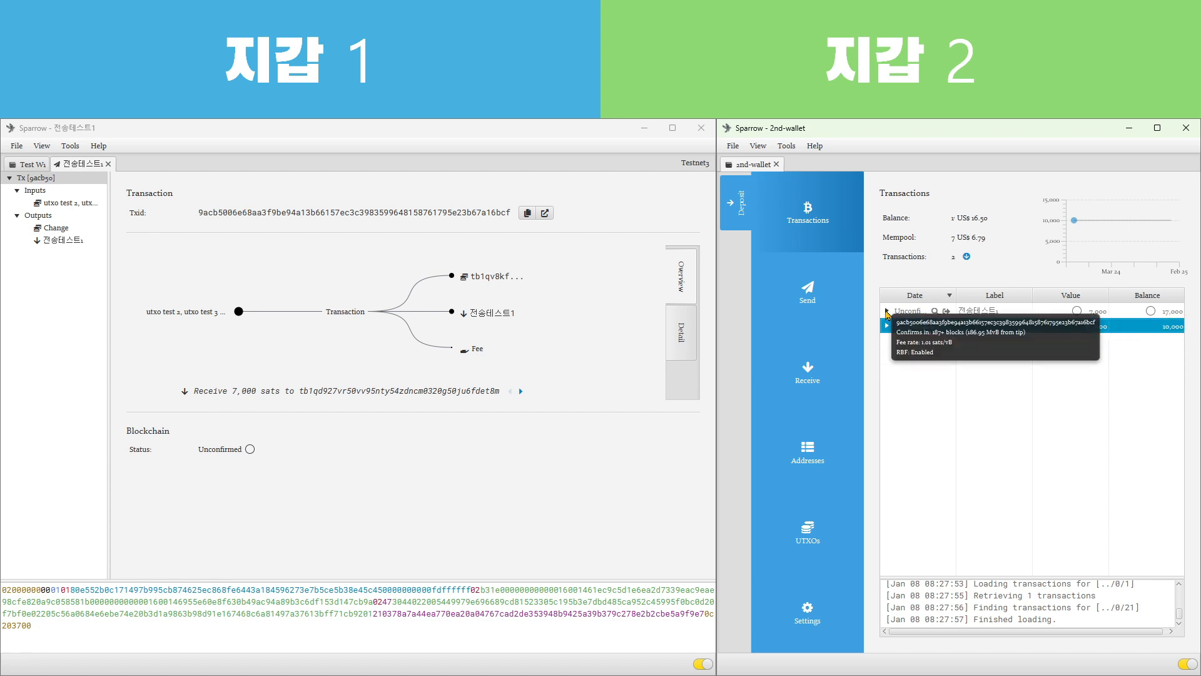
{"action": "left_click", "coordinate": [816, 550]}
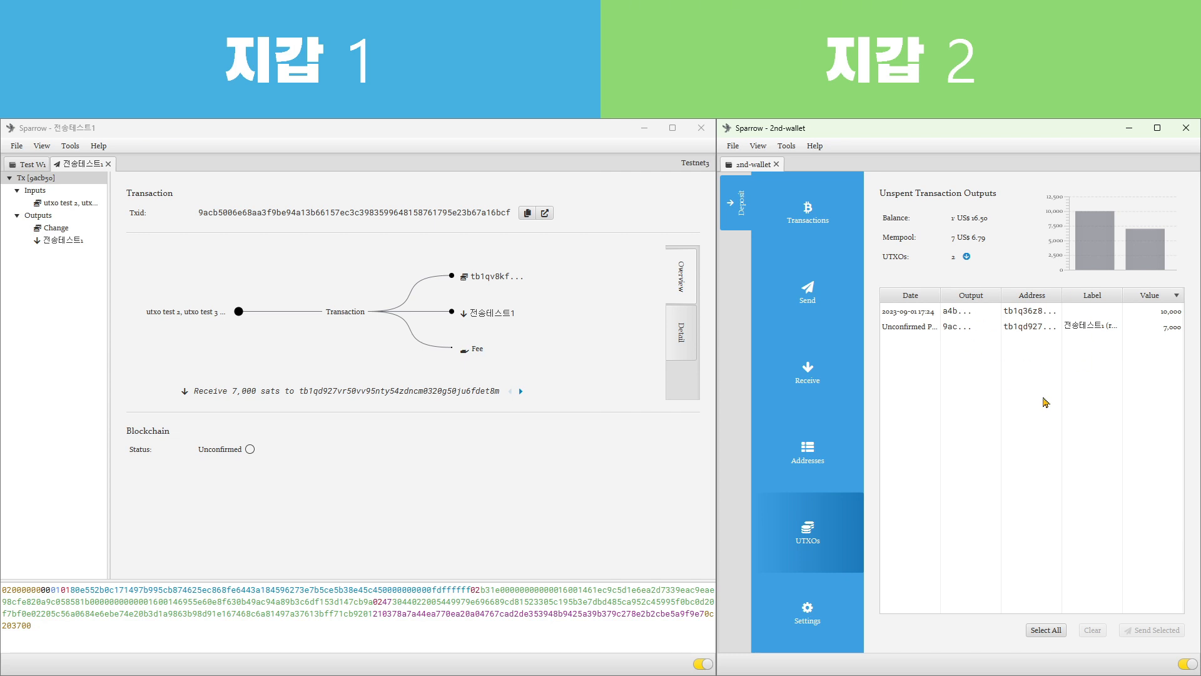
{"action": "left_click", "coordinate": [808, 212]}
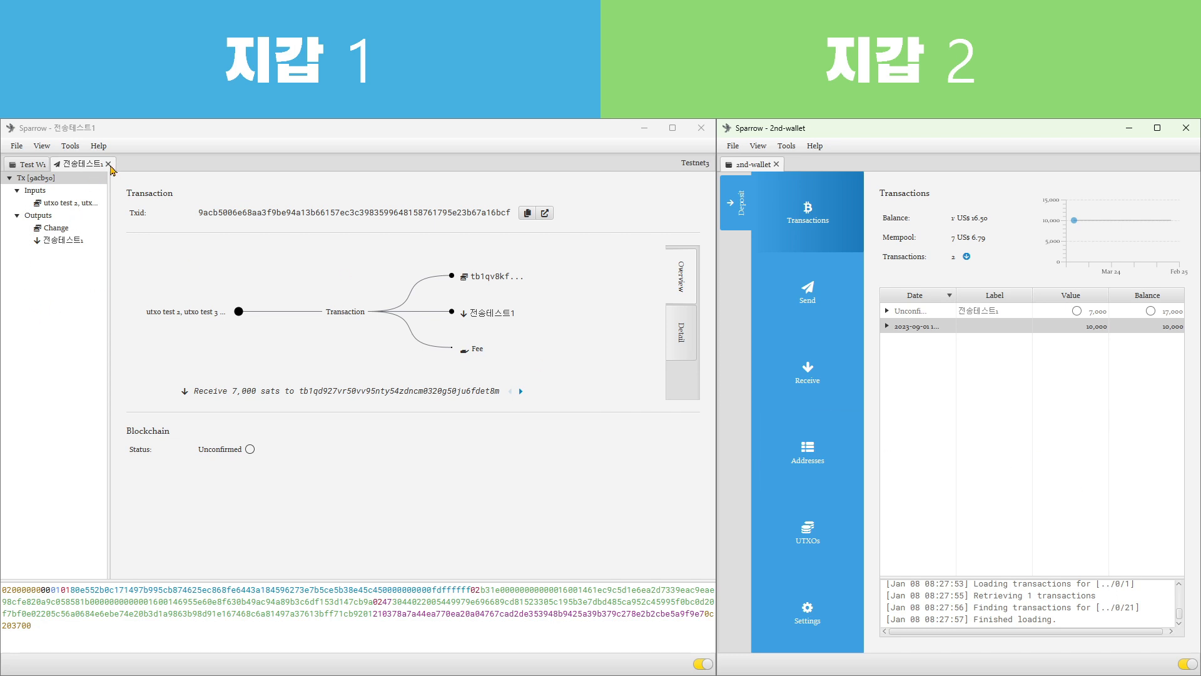
Examine the change address that the payment used in Test W1, comparing its entry with the broadcast transaction's diagram
{"action": "left_click", "coordinate": [32, 167]}
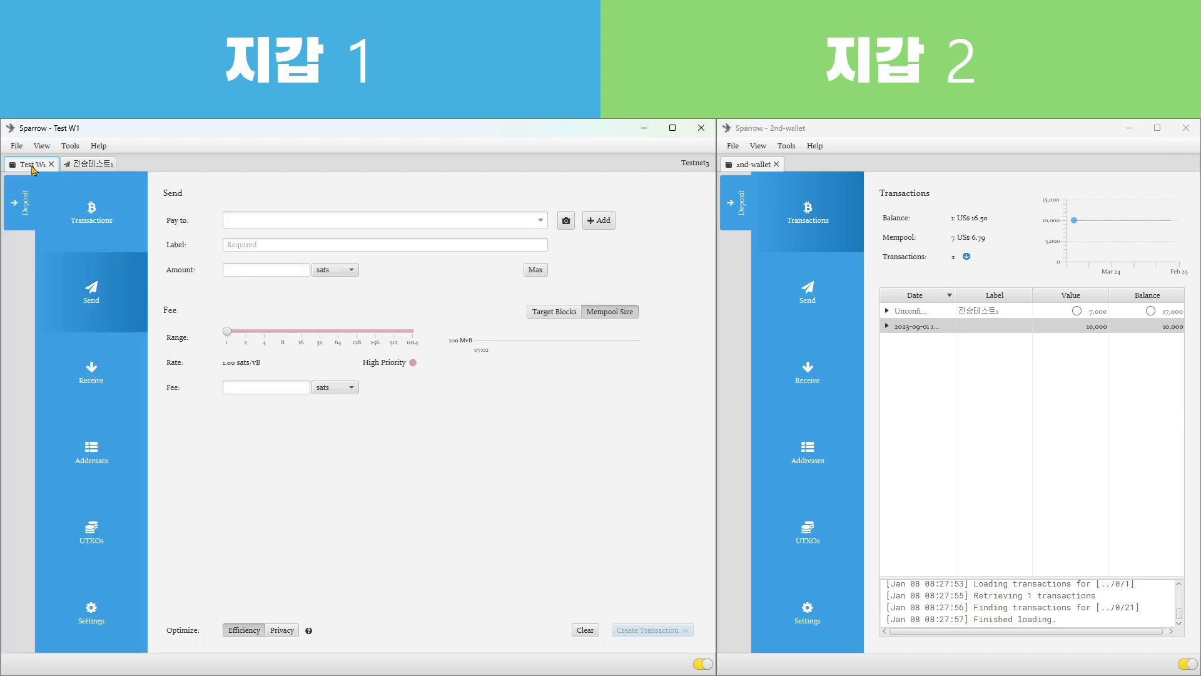
{"action": "left_click", "coordinate": [102, 473]}
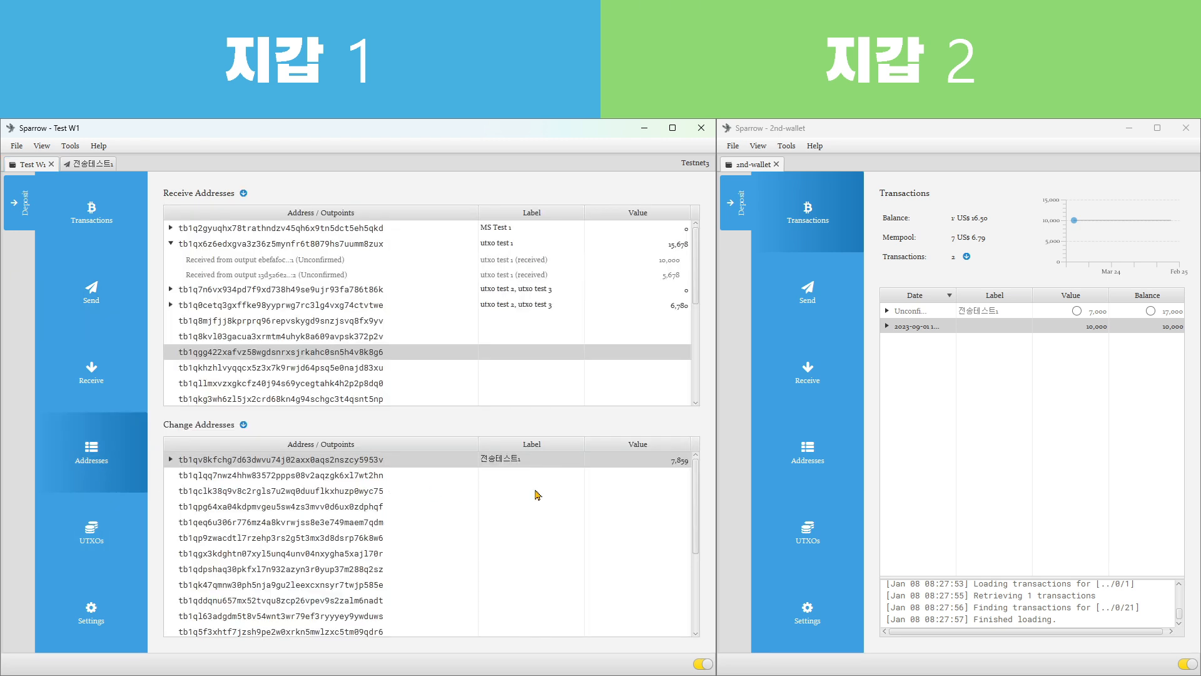
{"action": "left_click", "coordinate": [94, 164]}
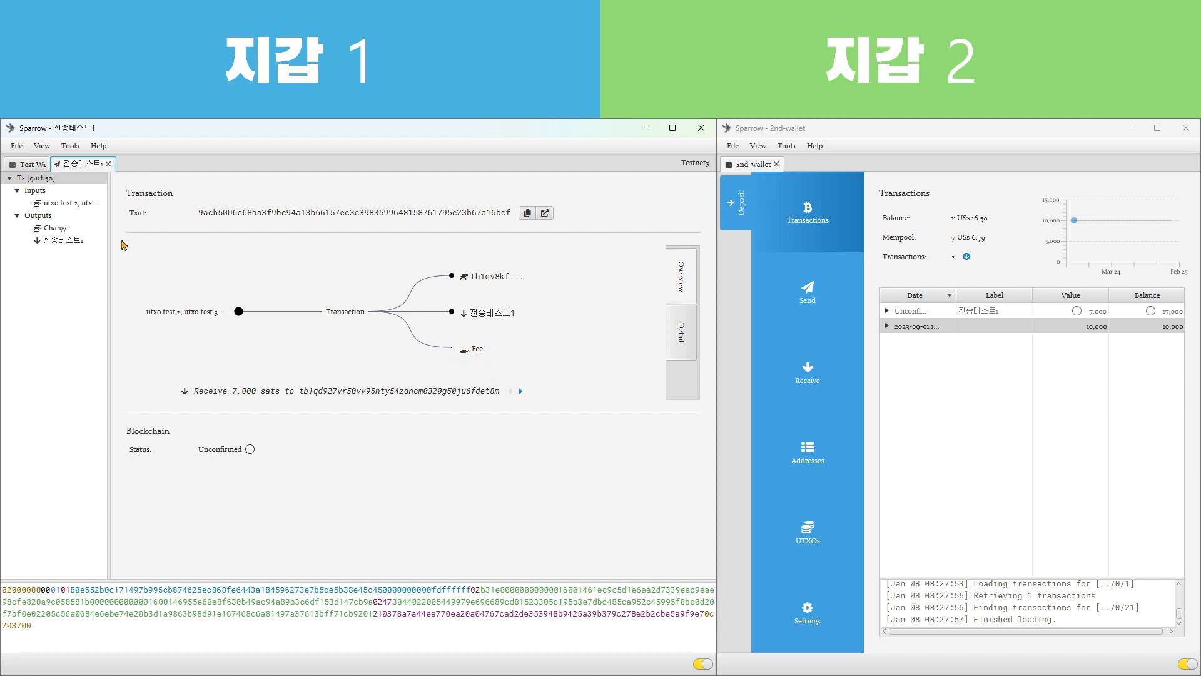
{"action": "left_click", "coordinate": [32, 166]}
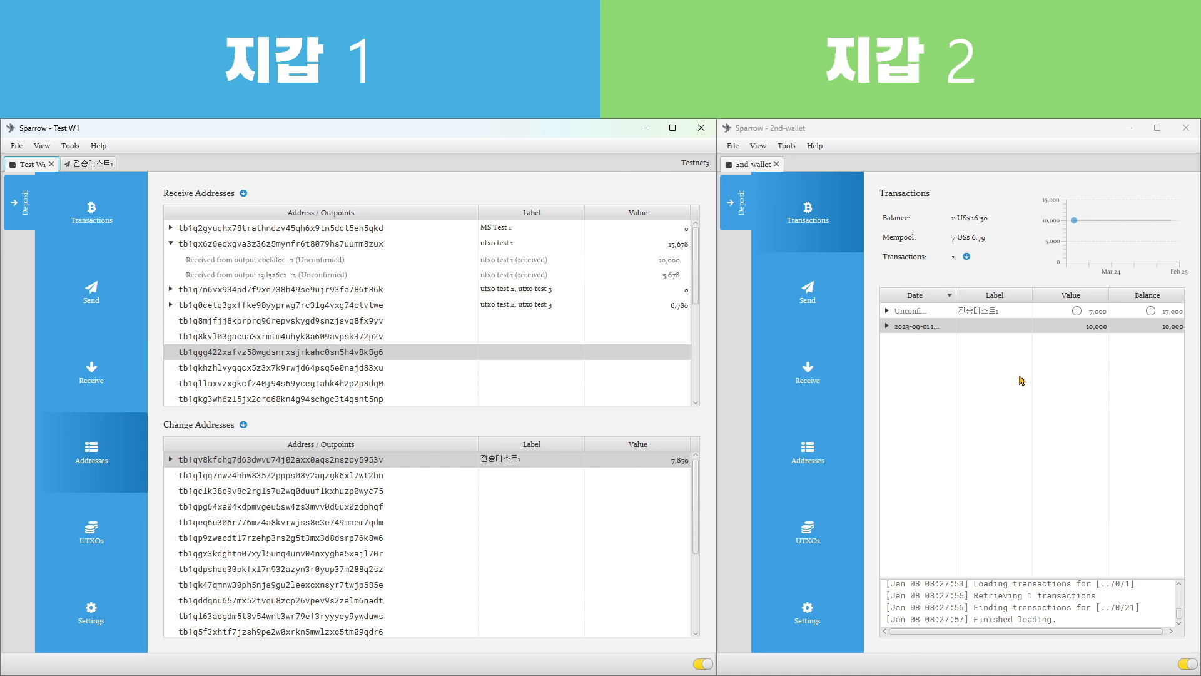
{"action": "left_click", "coordinate": [1025, 326]}
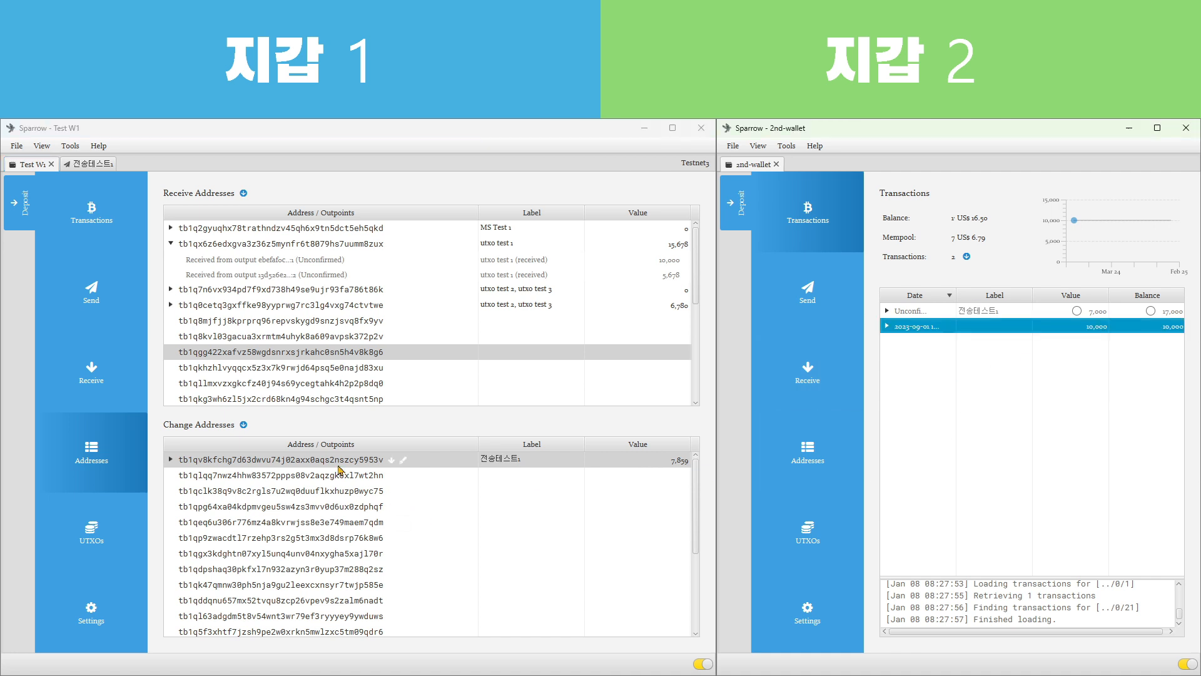
{"action": "mouse_move", "coordinate": [669, 466]}
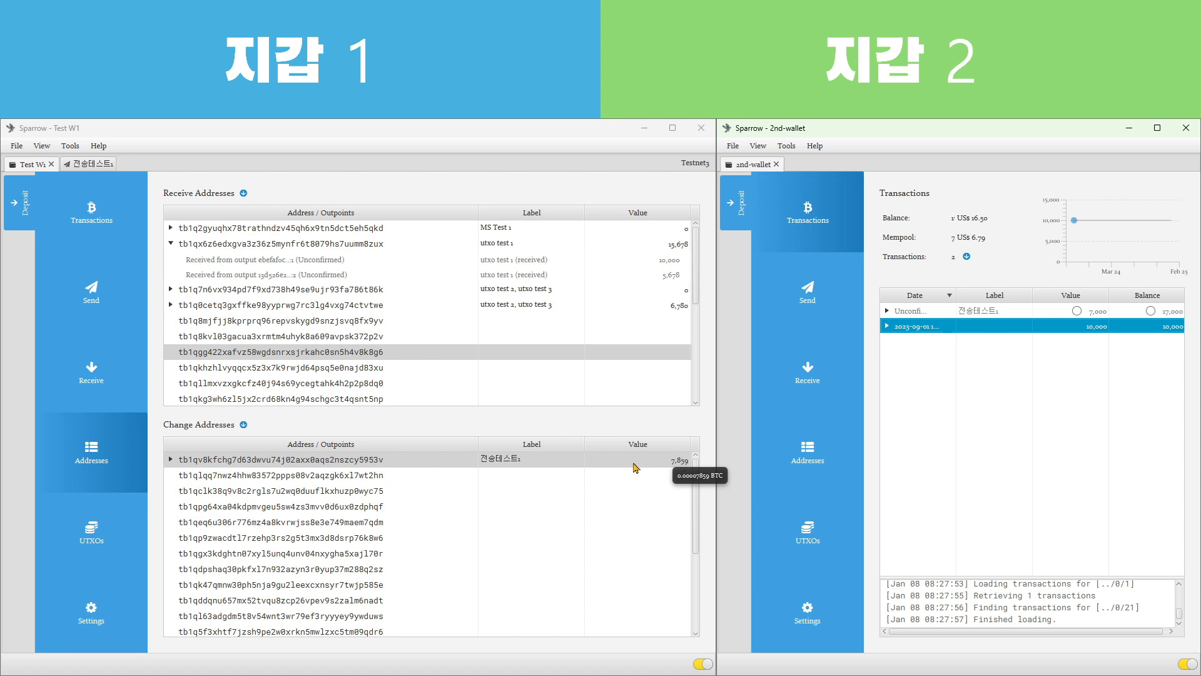
{"action": "left_click", "coordinate": [666, 467]}
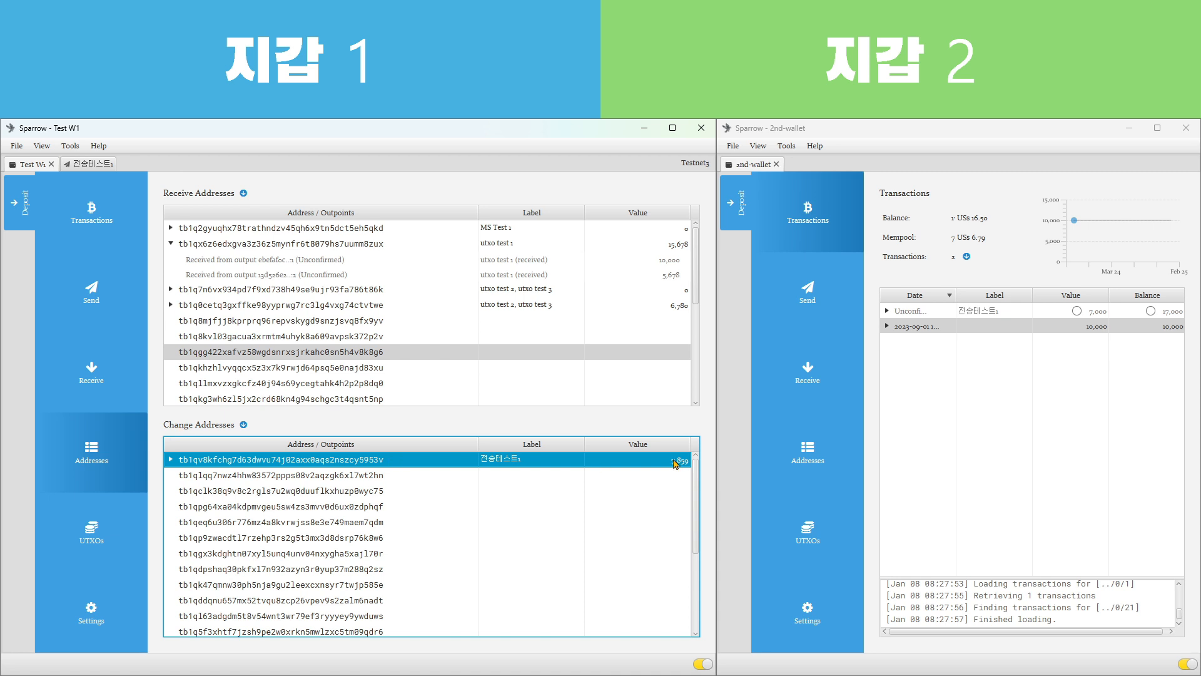
{"action": "mouse_move", "coordinate": [674, 464]}
Examine Test W1's unspent outputs after the payment, highlighting the 전송테스트1 change output and the 10,000 sats output
{"action": "left_click", "coordinate": [91, 533]}
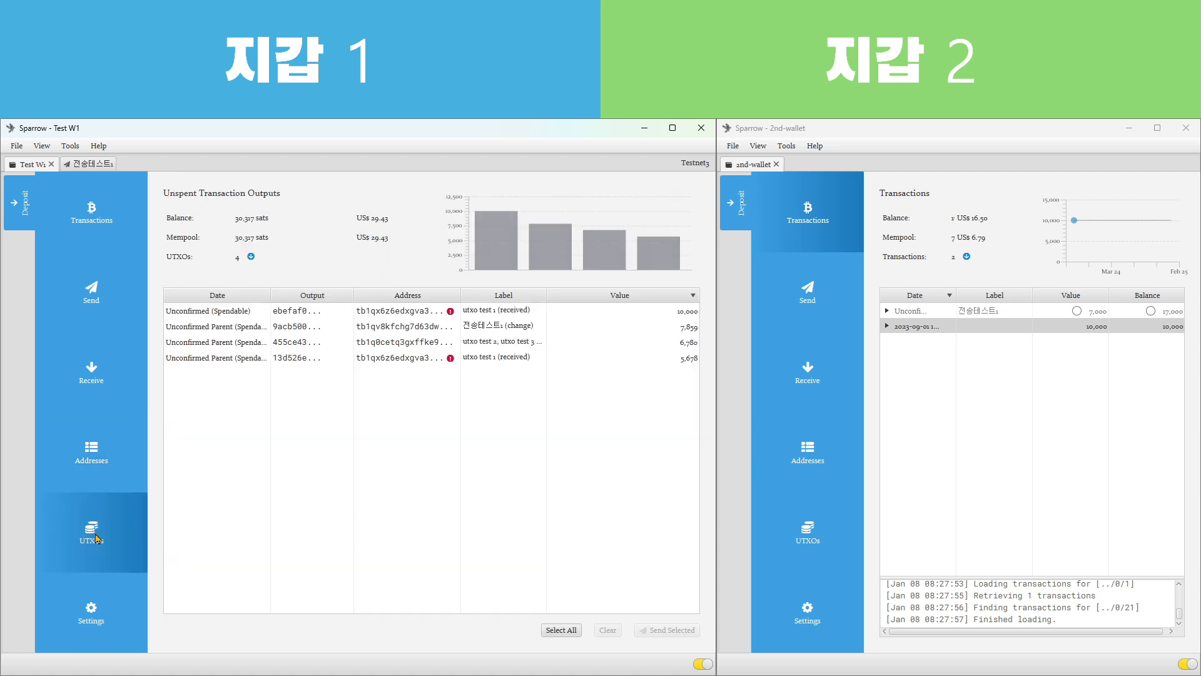
{"action": "left_click", "coordinate": [495, 330]}
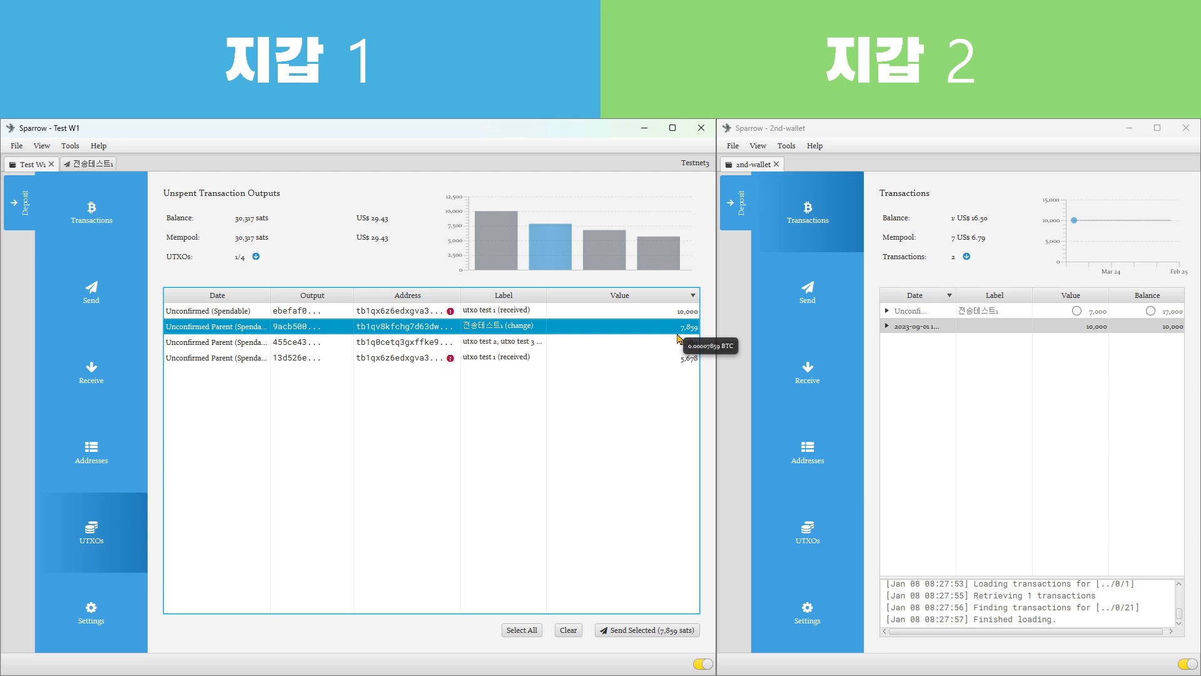
{"action": "left_click", "coordinate": [968, 405]}
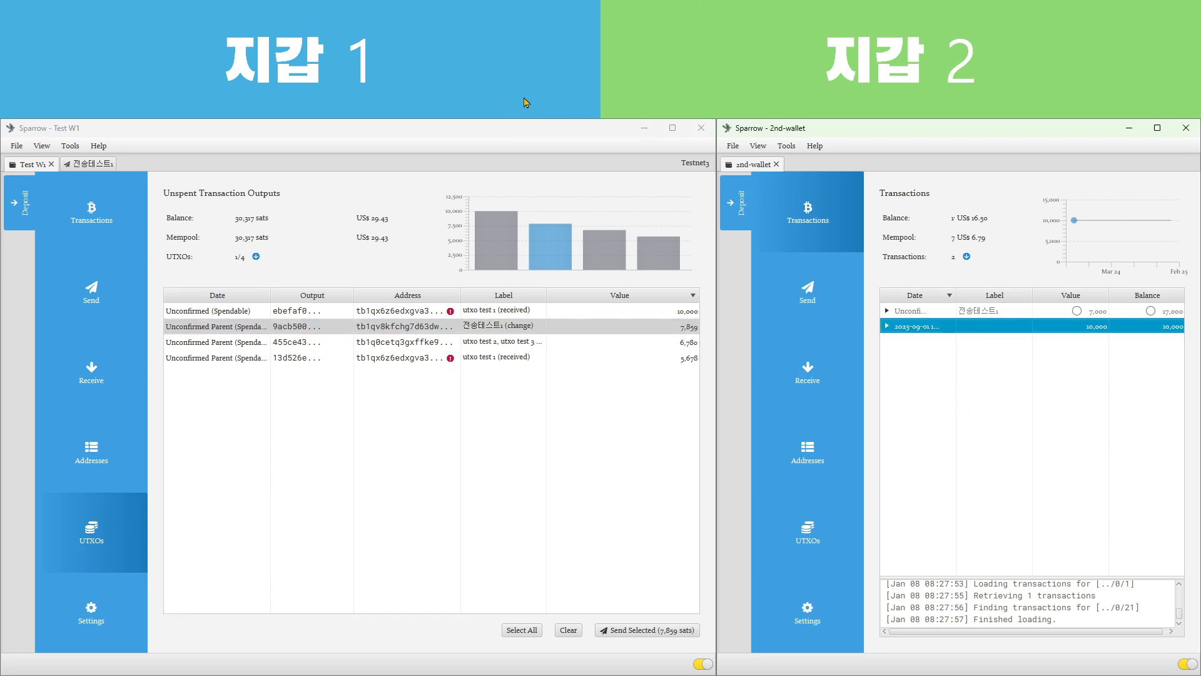
{"action": "left_click", "coordinate": [615, 374]}
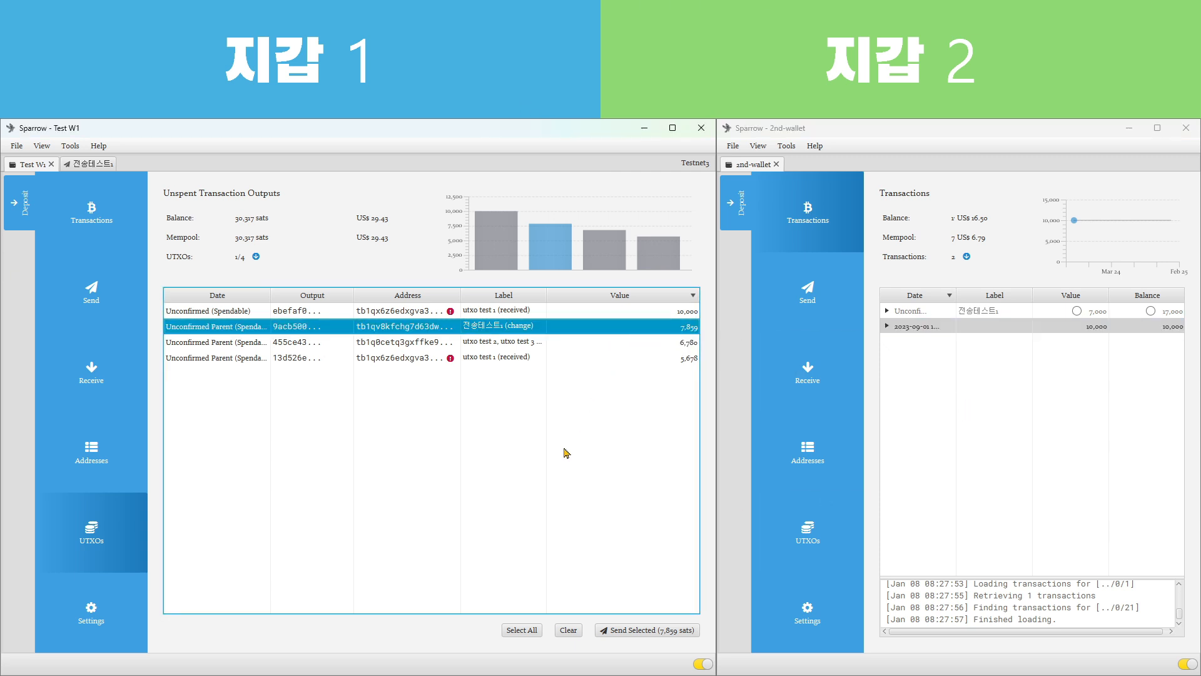
{"action": "left_click", "coordinate": [566, 316]}
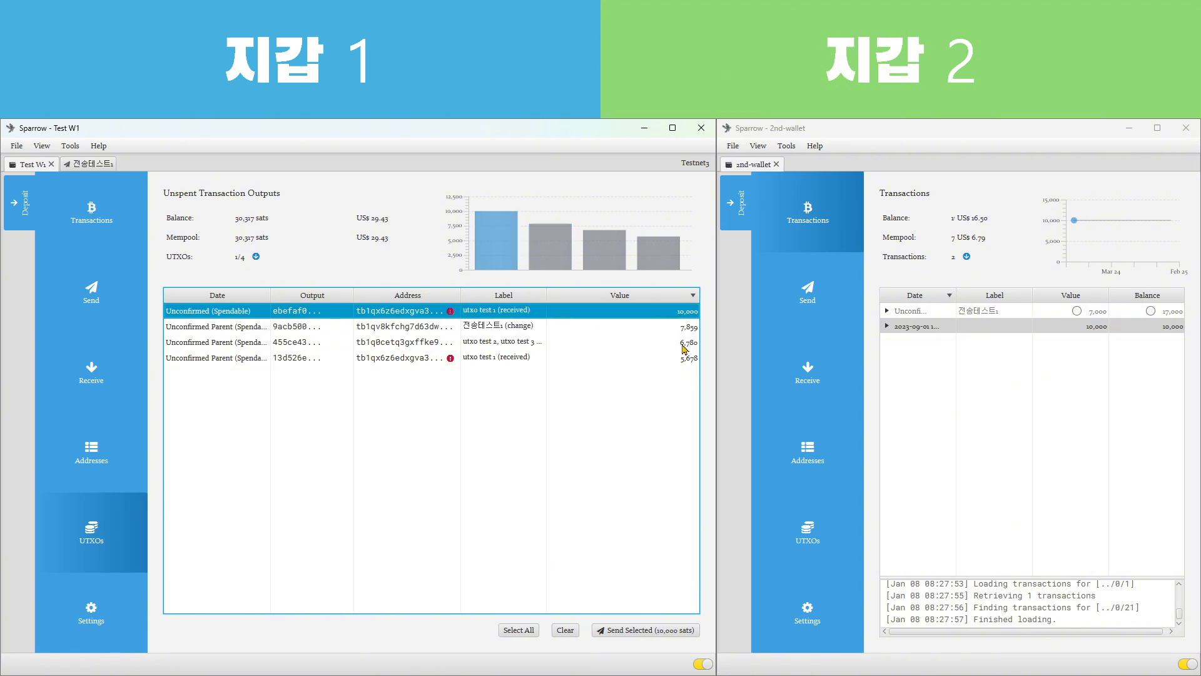
{"action": "mouse_move", "coordinate": [684, 366]}
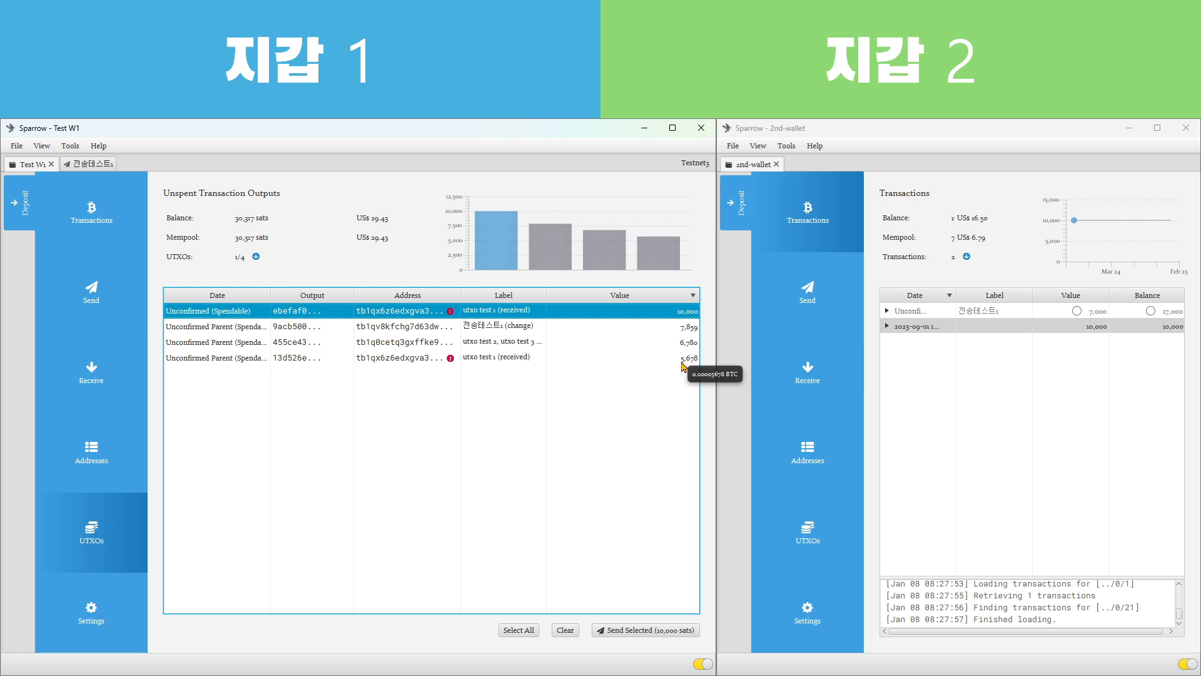
{"action": "left_click", "coordinate": [623, 332]}
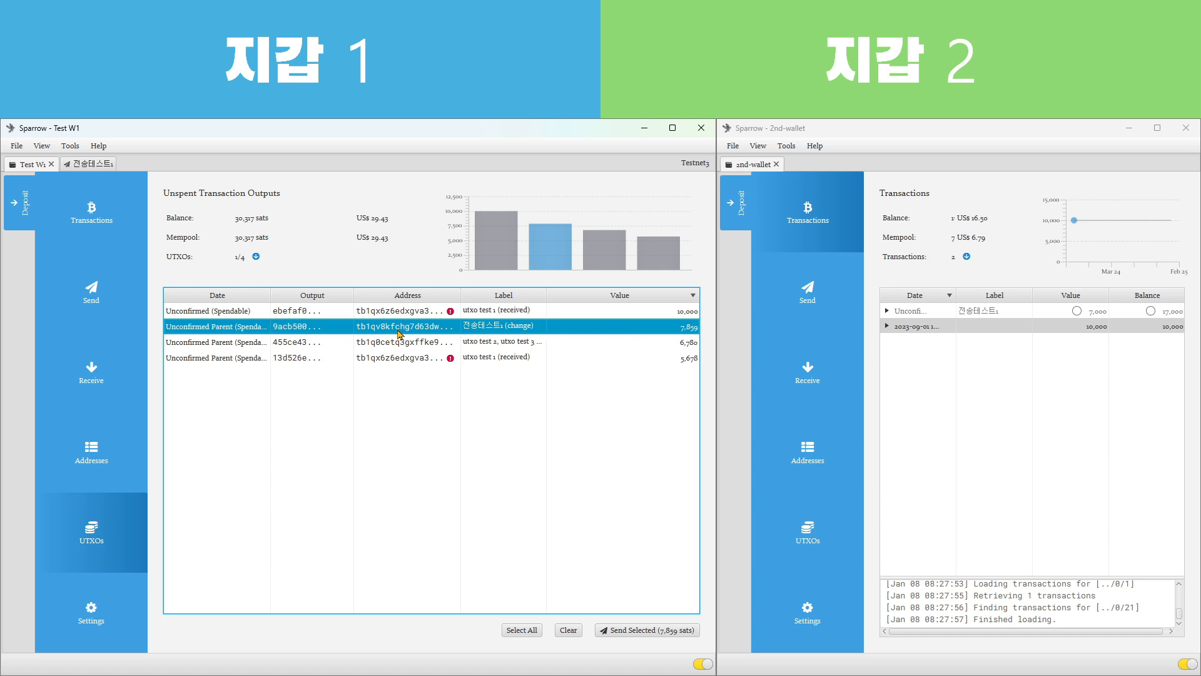
{"action": "mouse_move", "coordinate": [398, 334]}
{"action": "mouse_move", "coordinate": [680, 332]}
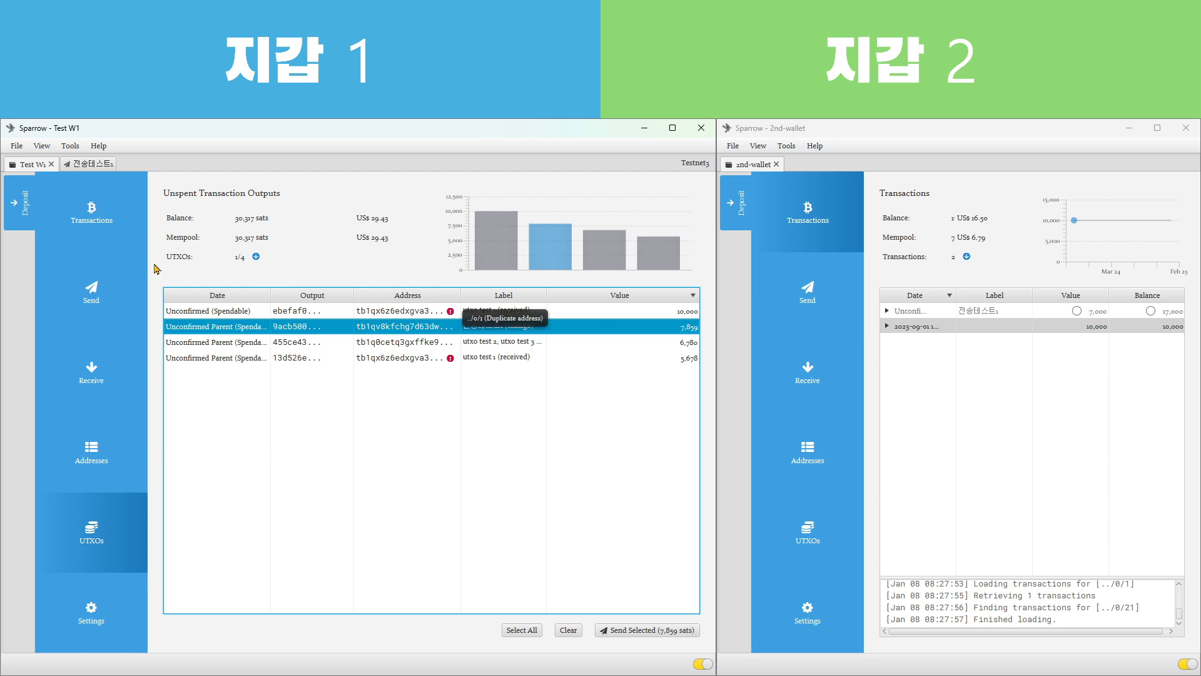
Review Test W1's transaction history with the outgoing payment, and return to its unspent outputs
{"action": "left_click", "coordinate": [84, 209]}
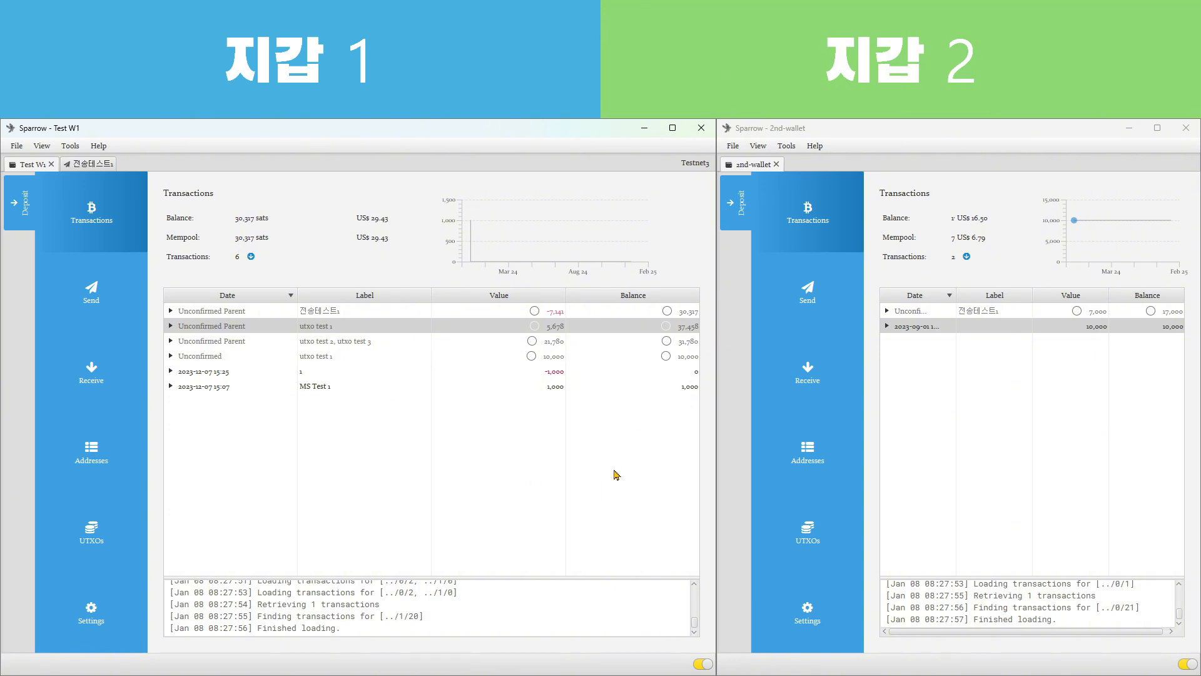
{"action": "left_click", "coordinate": [108, 542]}
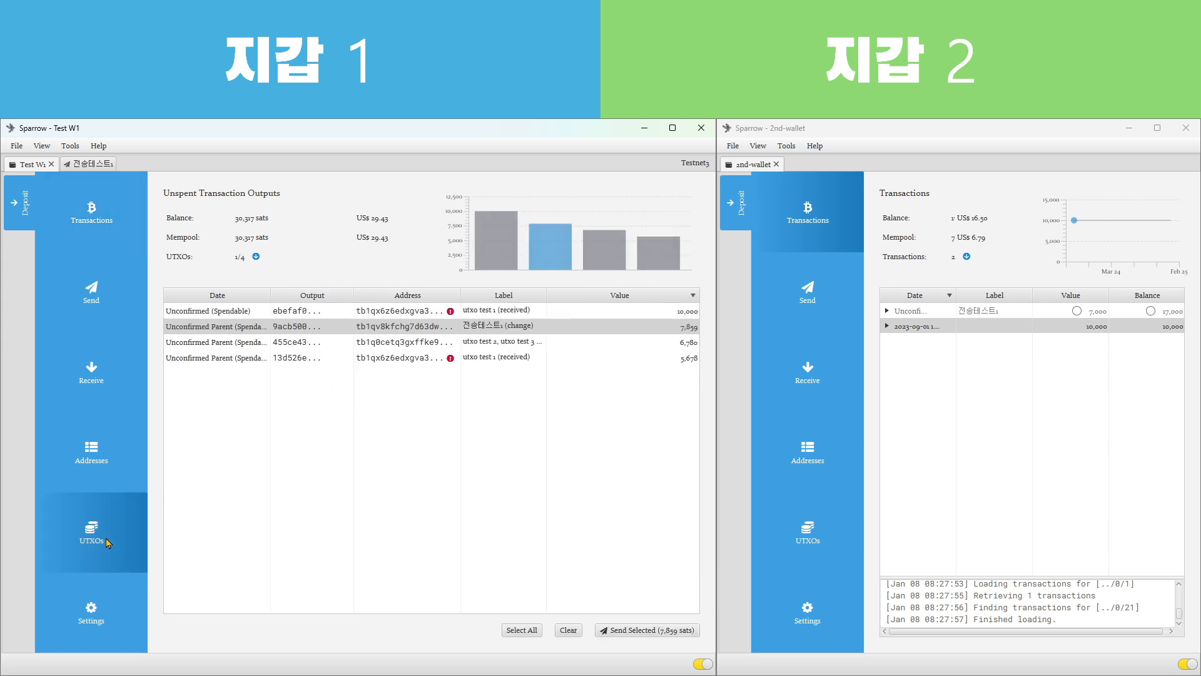
{"action": "left_click", "coordinate": [951, 496]}
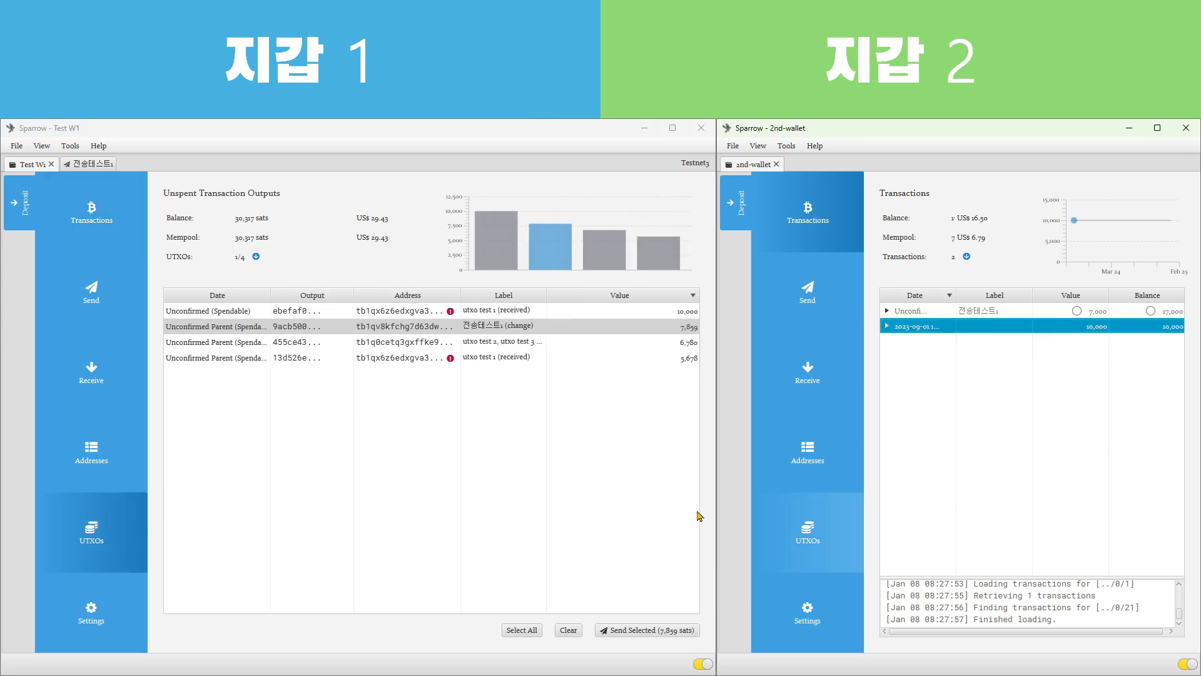
{"action": "left_click", "coordinate": [543, 506]}
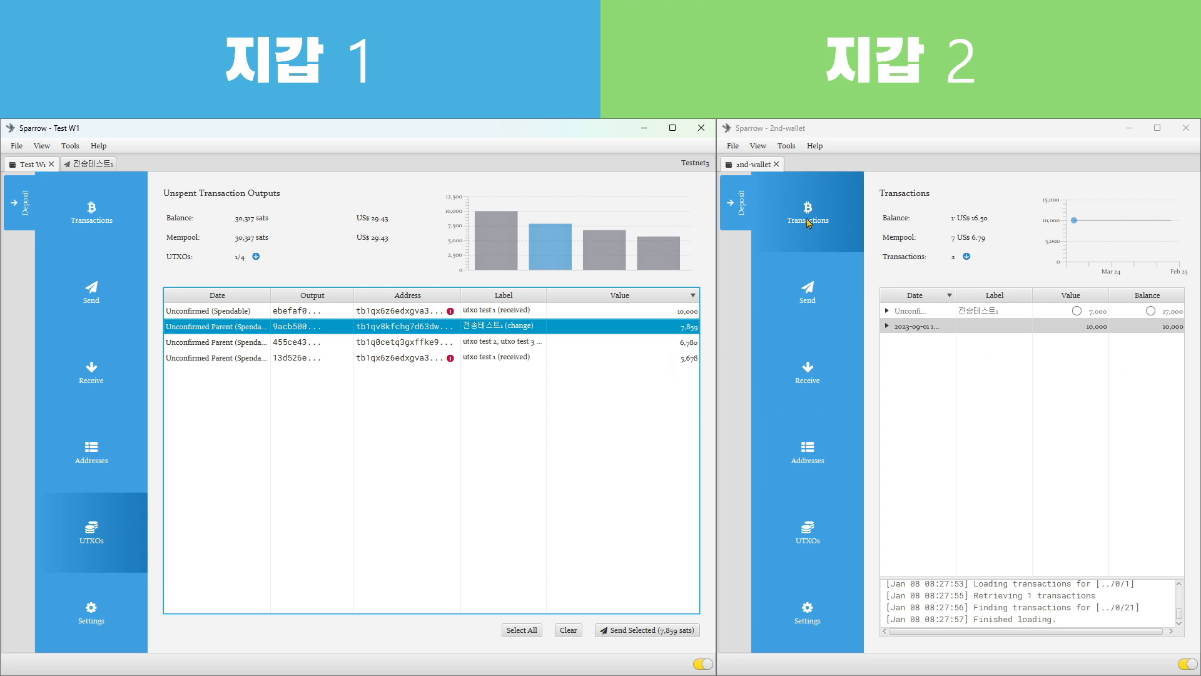
Copy the first unused receive address, third in 2nd-wallet's receive address list
{"action": "left_click", "coordinate": [818, 380]}
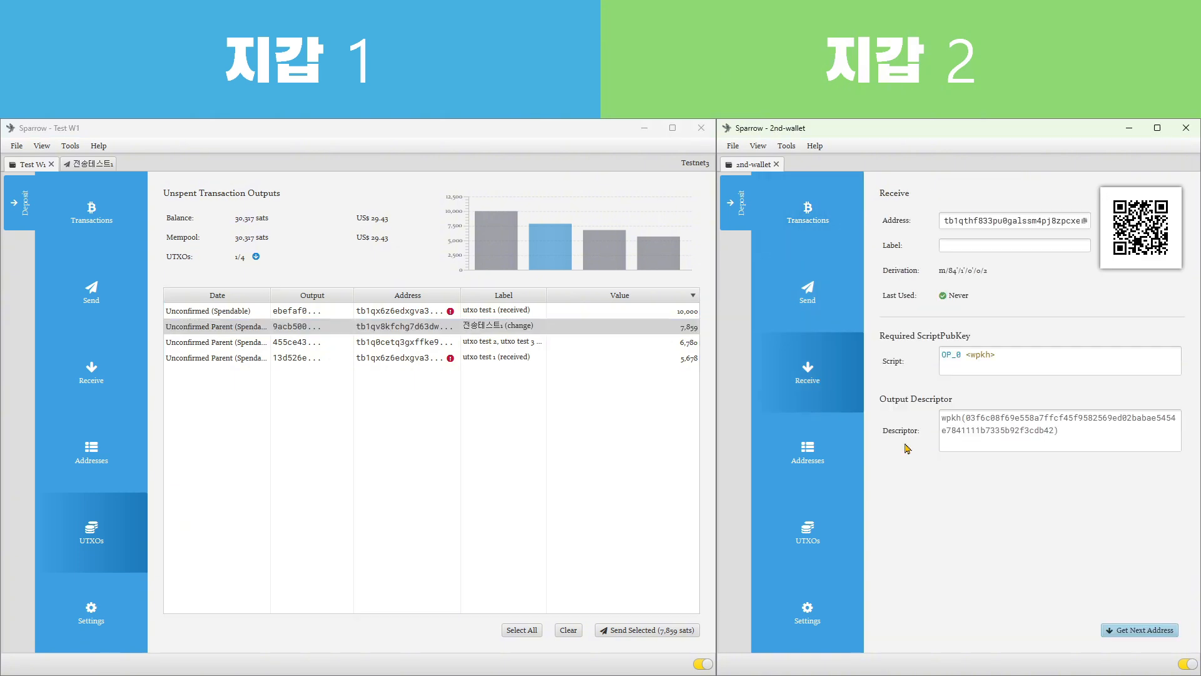
{"action": "left_click", "coordinate": [816, 460]}
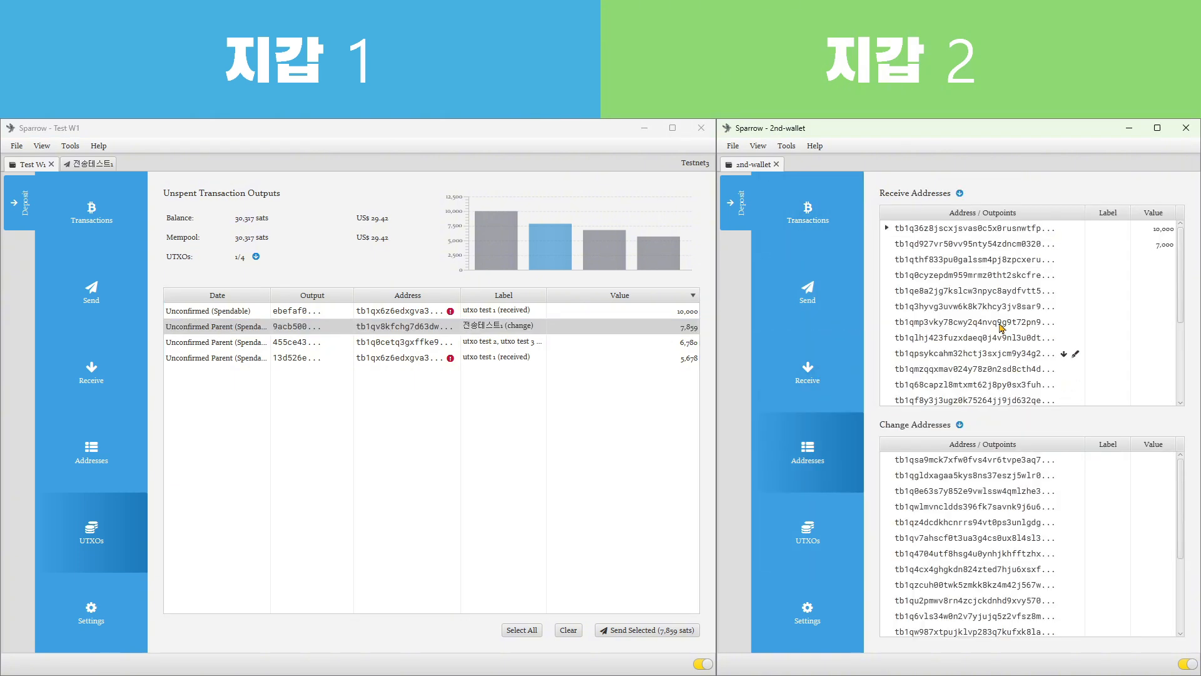
{"action": "left_click", "coordinate": [960, 263]}
{"action": "right_click", "coordinate": [960, 262]}
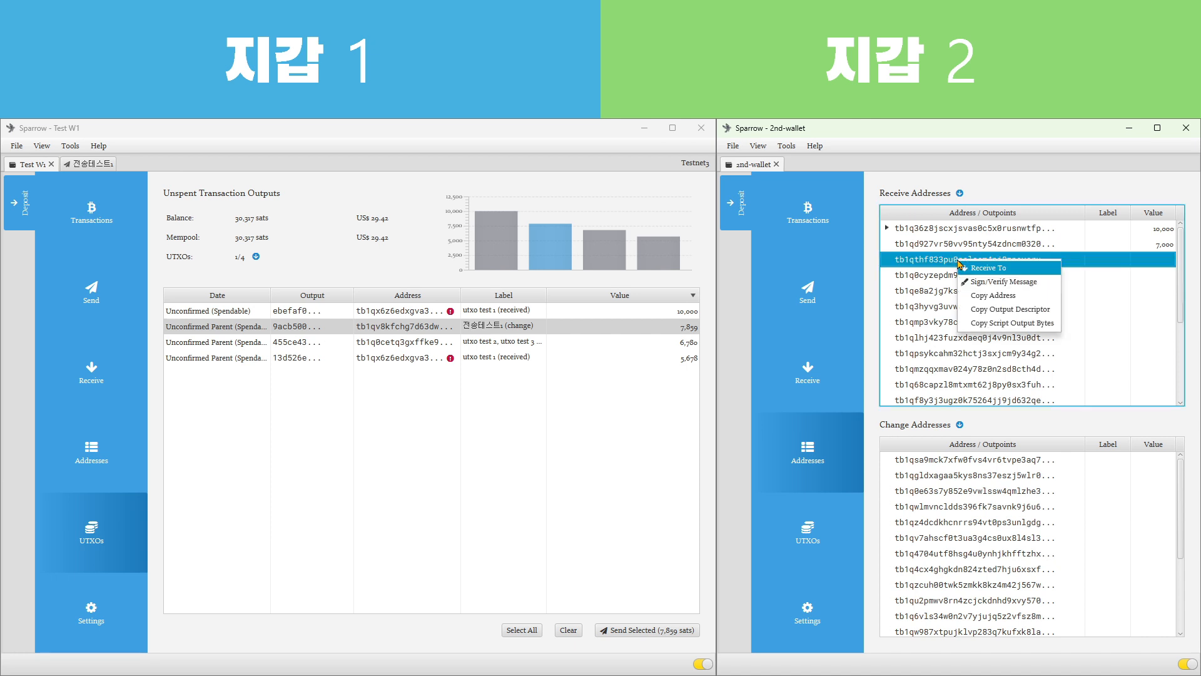
{"action": "left_click", "coordinate": [993, 295]}
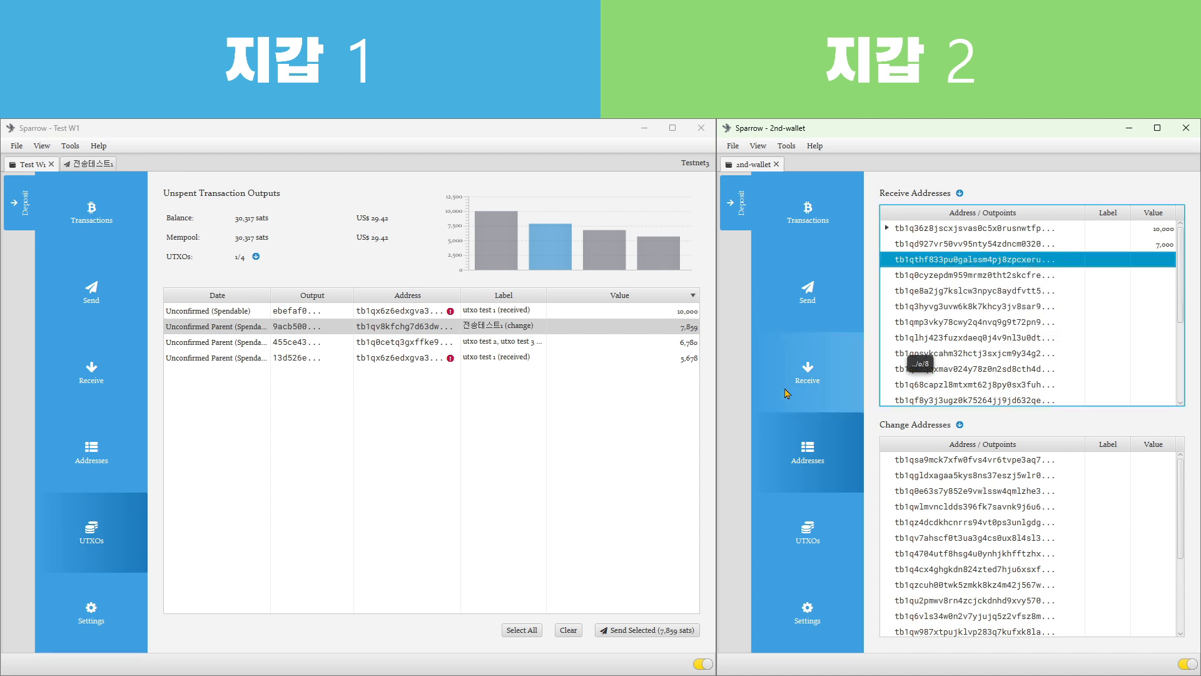
Copy the current receive address from 2nd-wallet's receive page and return to Test W1's unspent outputs
{"action": "left_click", "coordinate": [803, 388]}
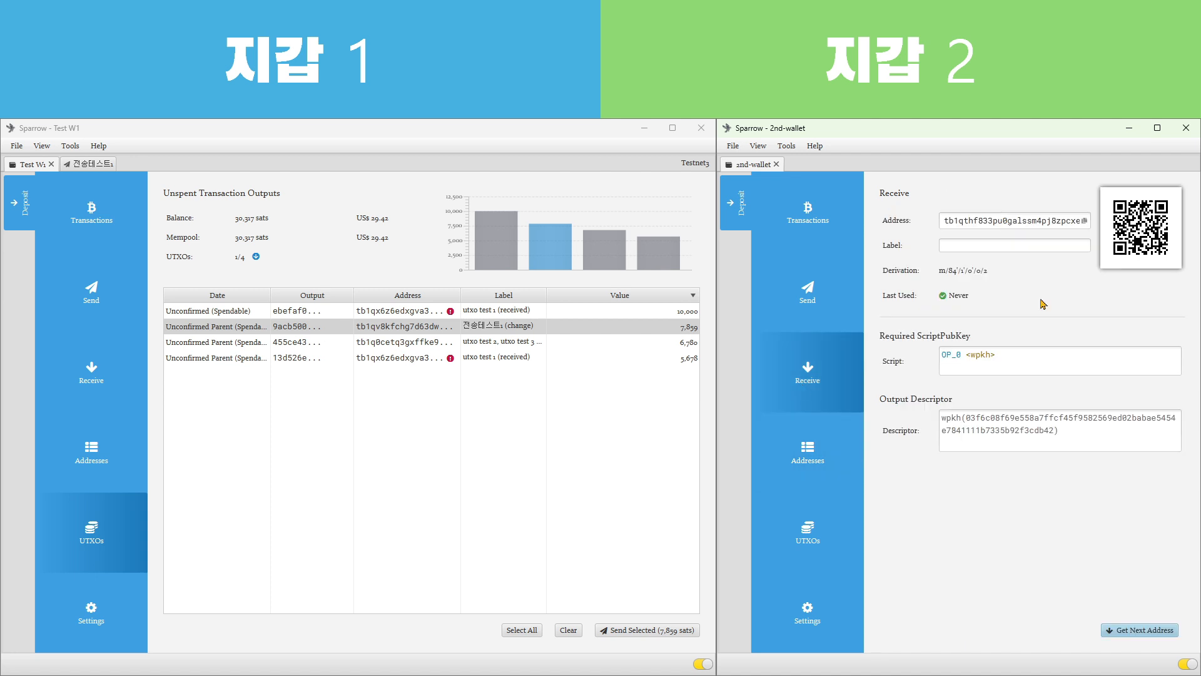
{"action": "left_click", "coordinate": [1084, 221]}
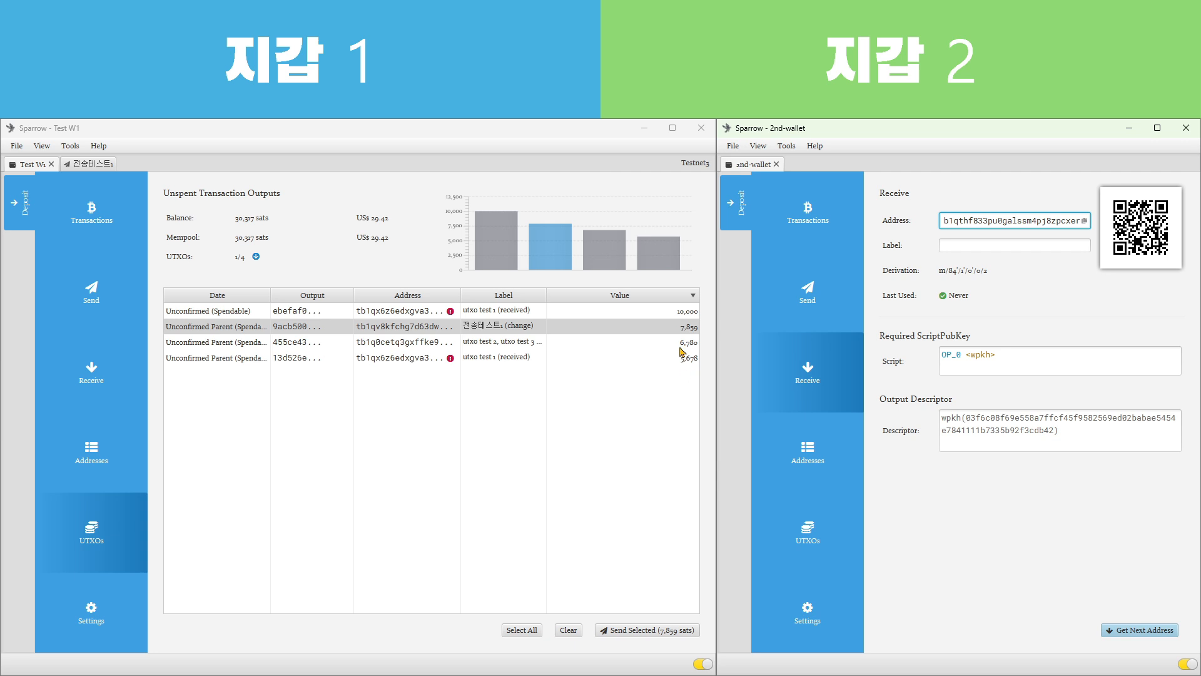
{"action": "left_click", "coordinate": [571, 429]}
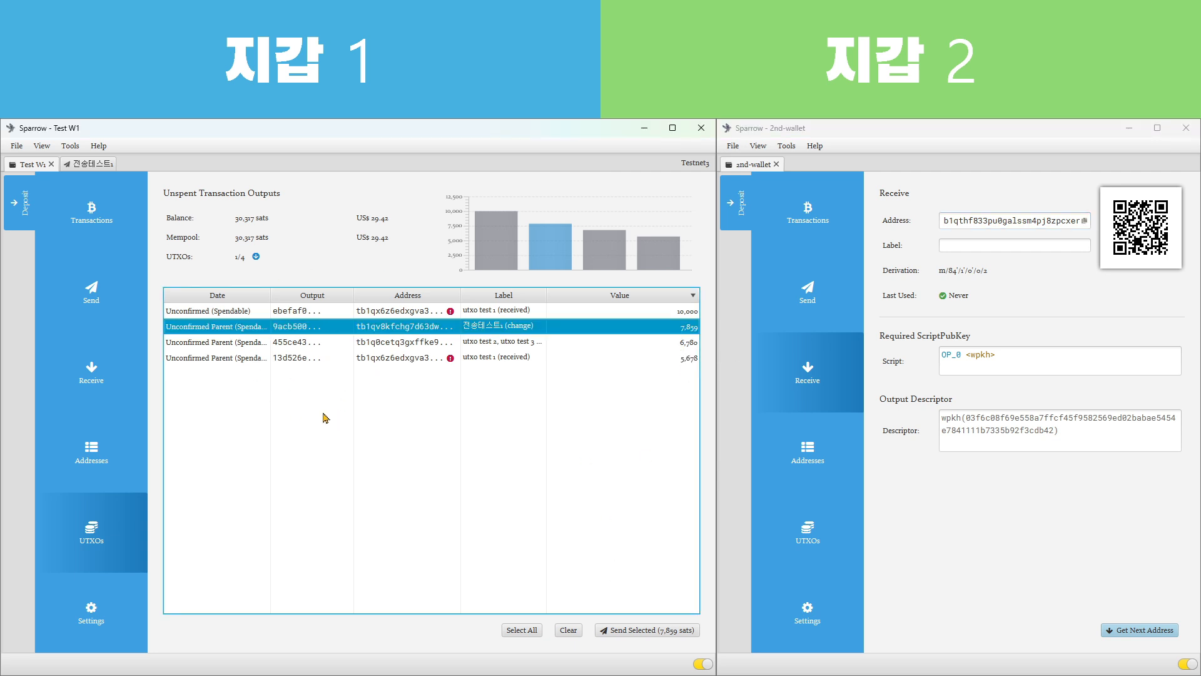
Compare Test W1's unspent outputs as candidates for the next payment, highlighting each one from largest to smallest
{"action": "left_click", "coordinate": [673, 313]}
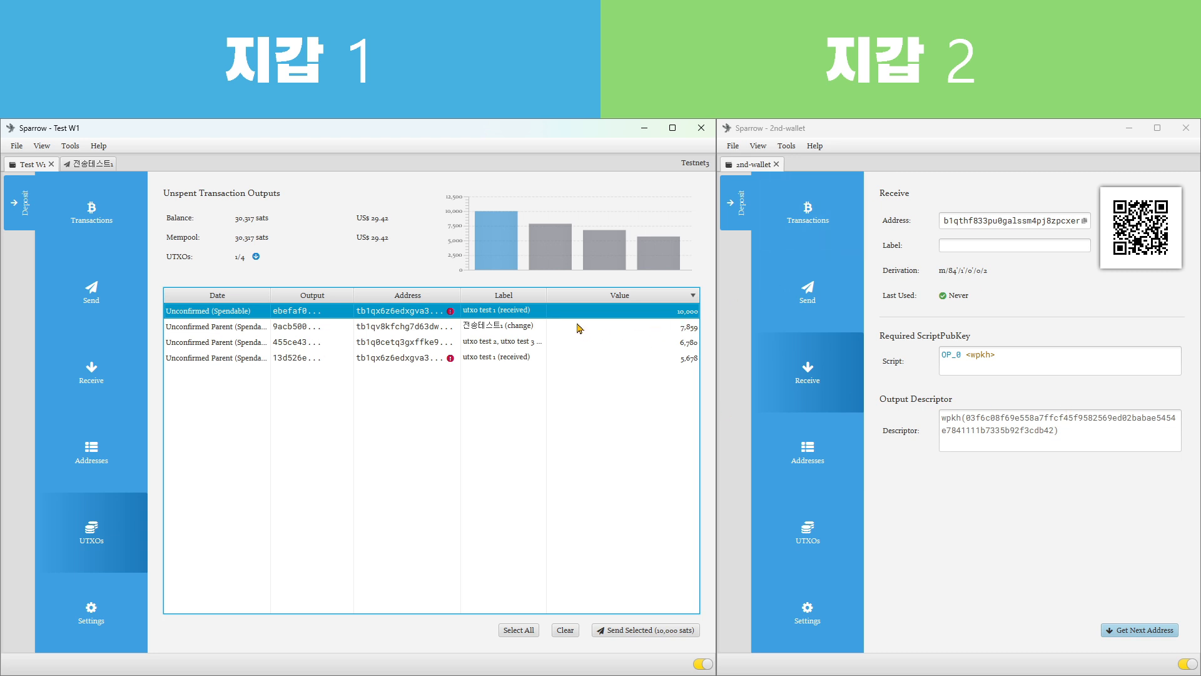
{"action": "mouse_move", "coordinate": [576, 327]}
{"action": "left_click", "coordinate": [681, 331]}
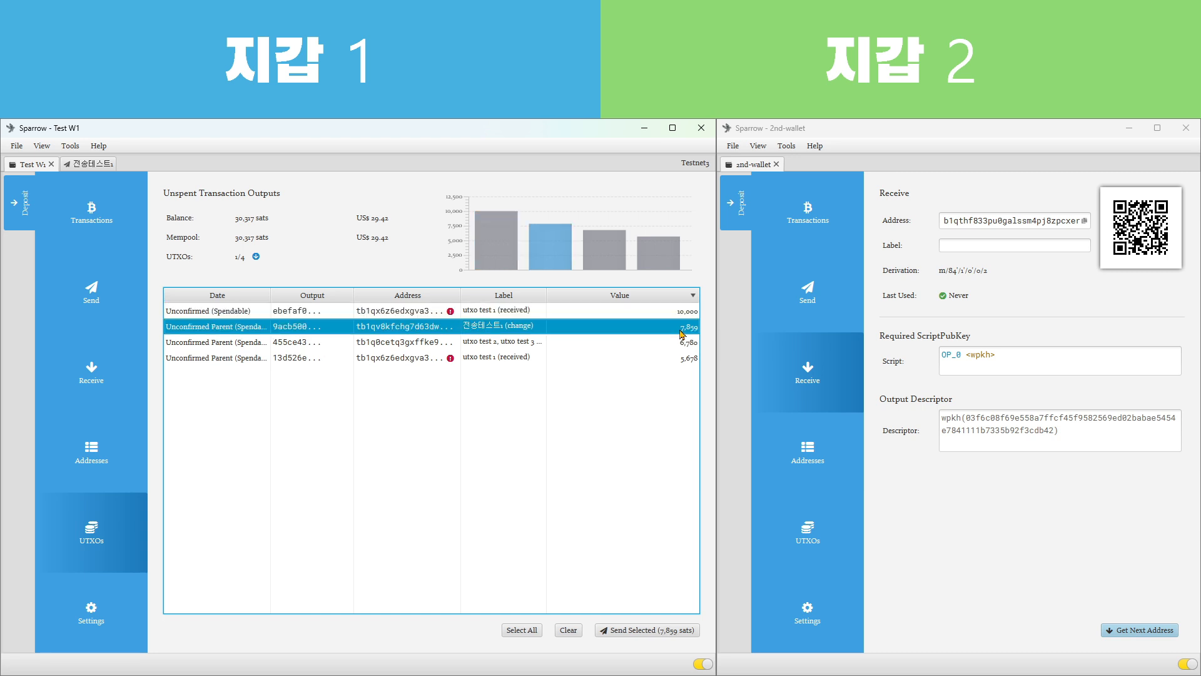
{"action": "left_click", "coordinate": [655, 343]}
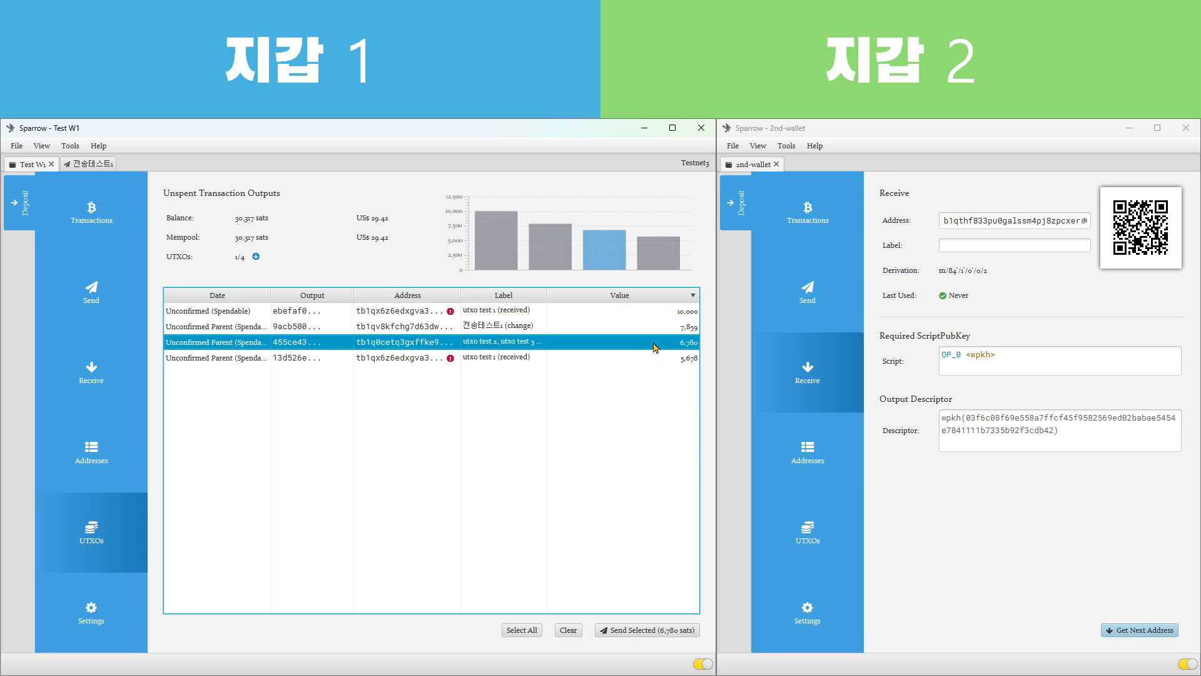
{"action": "left_click", "coordinate": [654, 361], "text": "ctrl"}
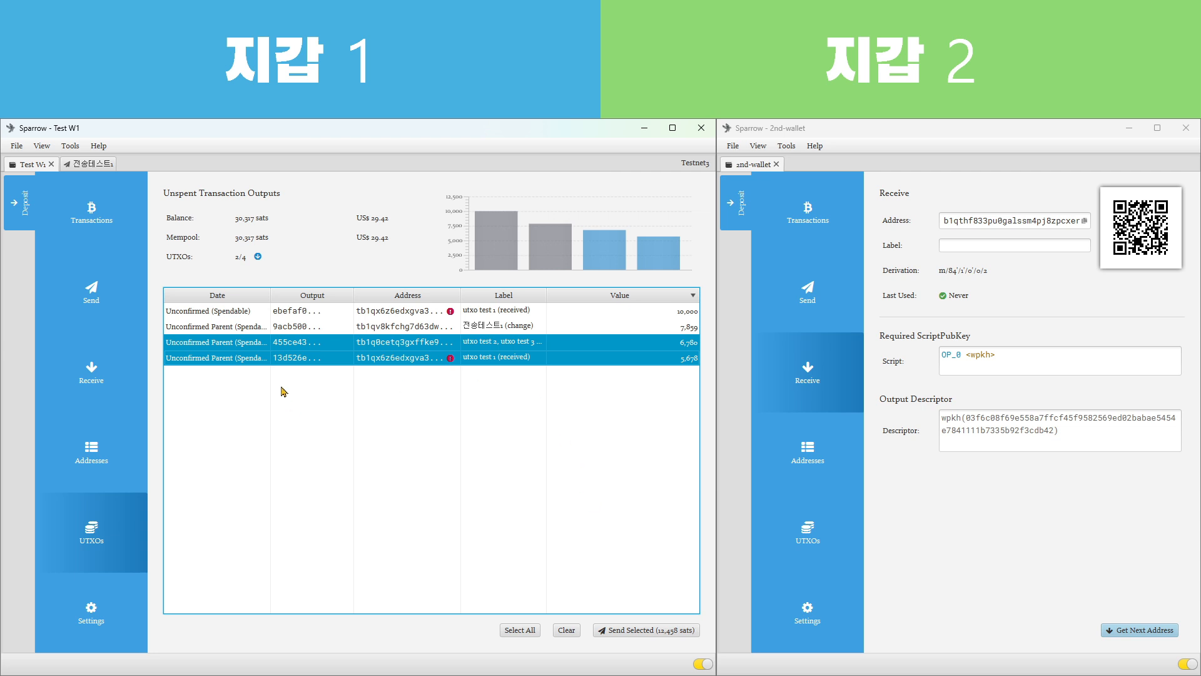
Freeze the 10,000 sats output in Test W1
{"action": "left_click", "coordinate": [302, 313]}
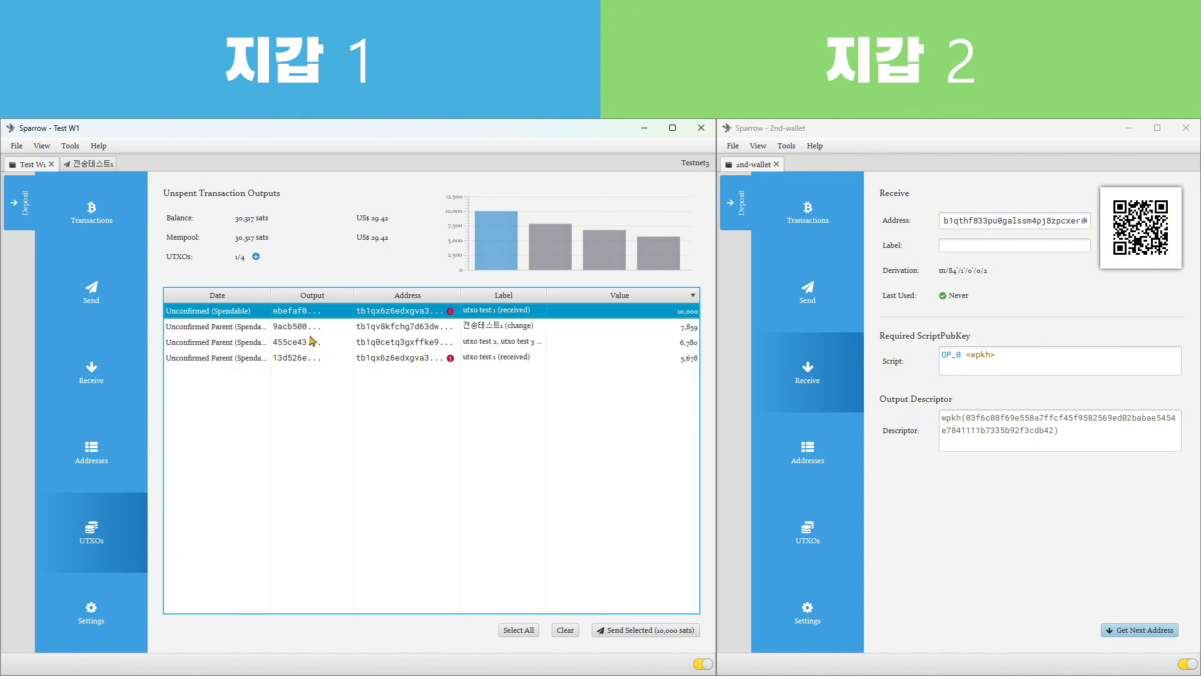
{"action": "right_click", "coordinate": [202, 314]}
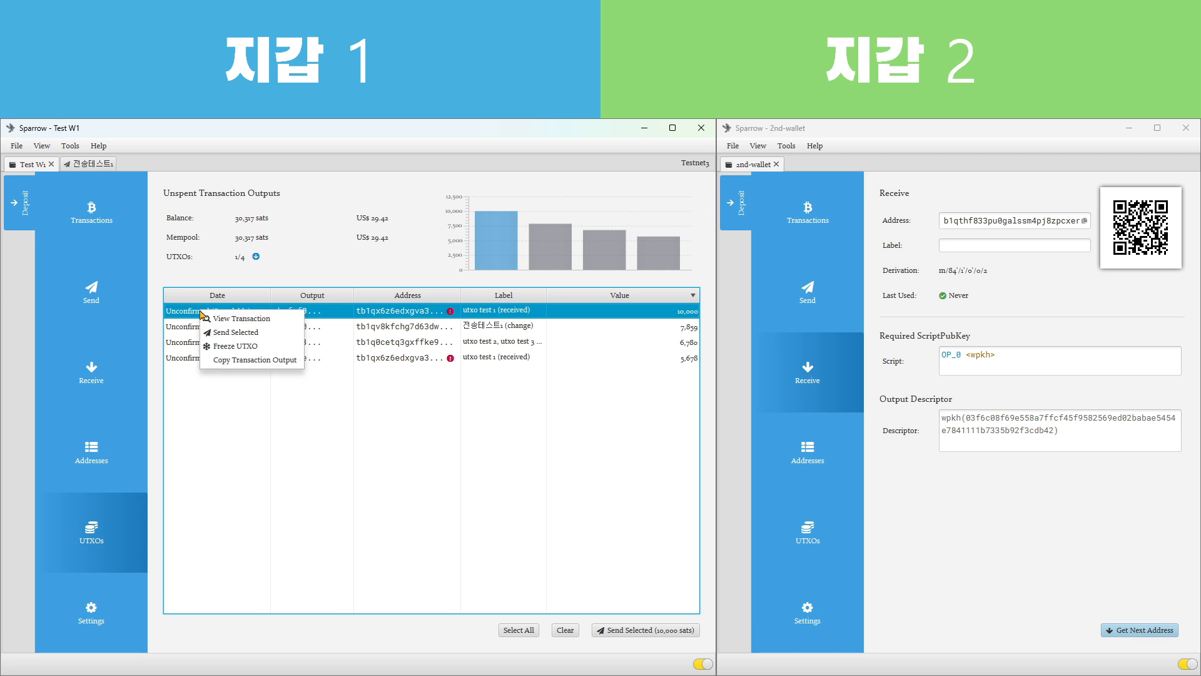
{"action": "left_click", "coordinate": [281, 350]}
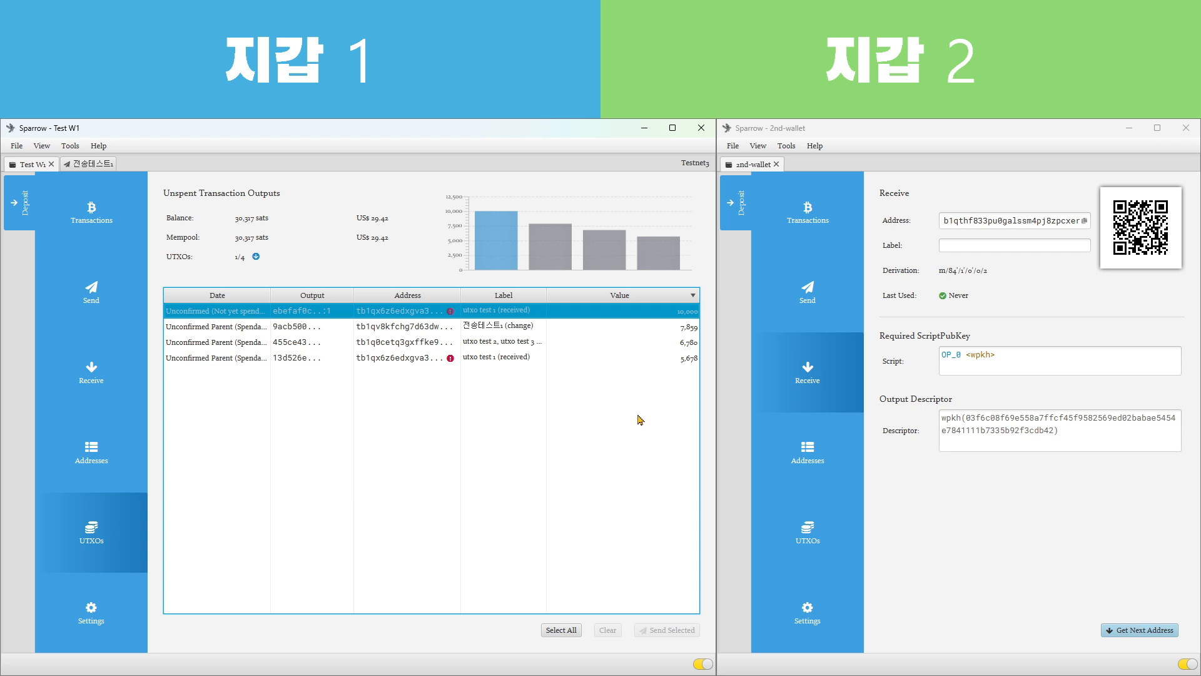
Examine Test W1's remaining spendable outputs, ending on the 전송테스트1 change output
{"action": "left_click", "coordinate": [623, 331]}
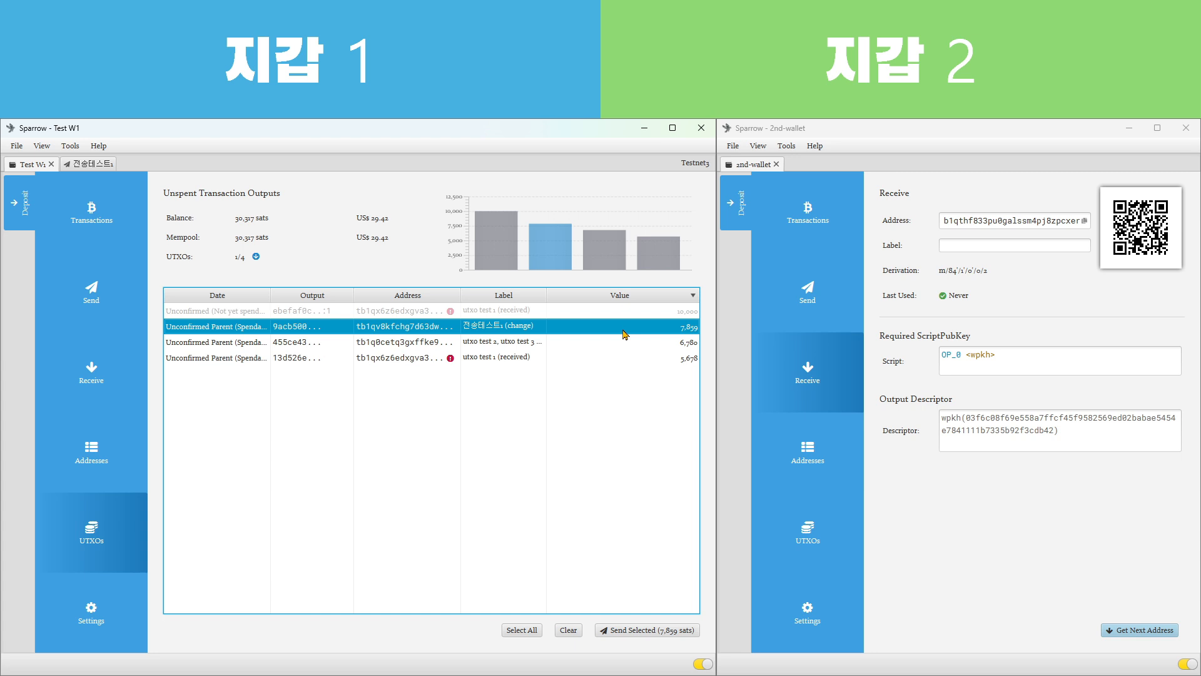
{"action": "left_click", "coordinate": [608, 344]}
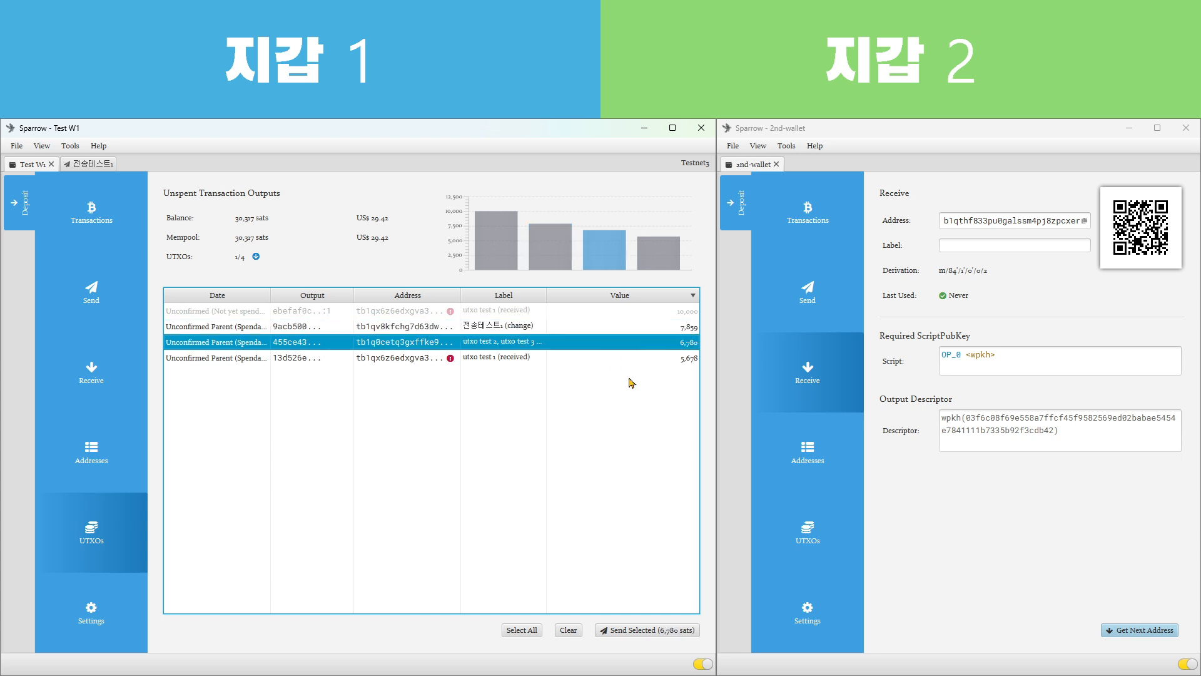
{"action": "left_click", "coordinate": [633, 360], "text": "ctrl"}
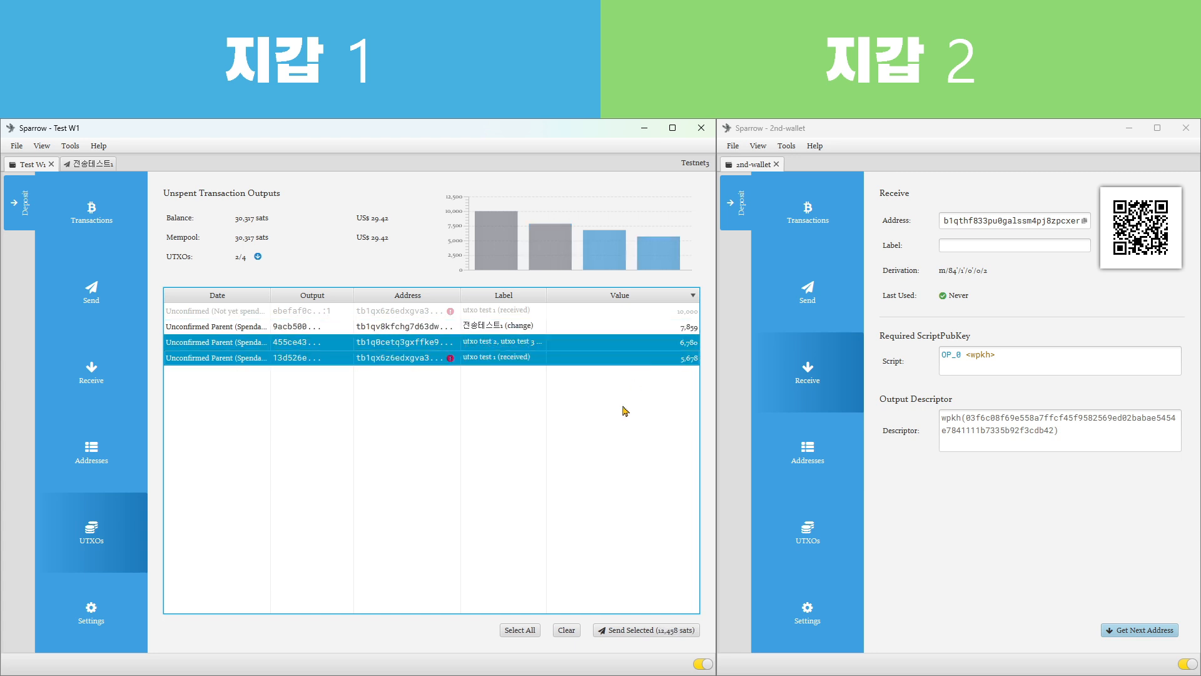
{"action": "left_click", "coordinate": [543, 326]}
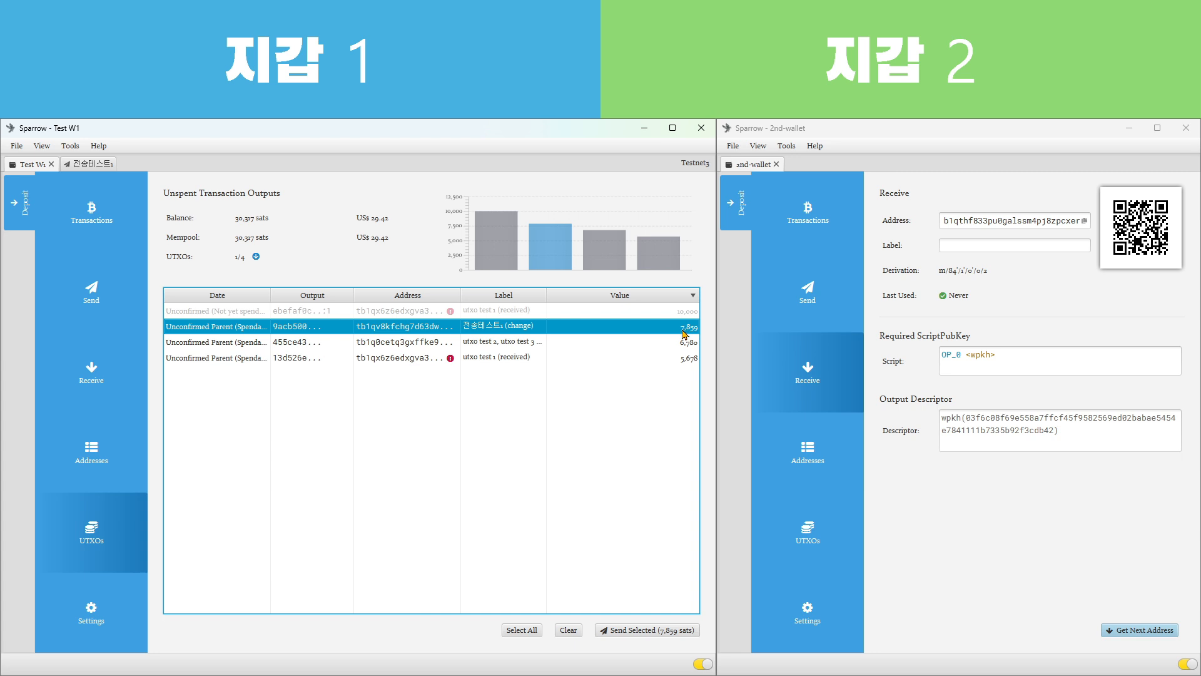
Create a 7,000 sats transaction from Test W1 to the copied 2nd-wallet address, labelled 전송테스트2
{"action": "left_click", "coordinate": [86, 299]}
{"action": "left_click", "coordinate": [255, 218]}
{"action": "type", "text": "tb1qthf833pu0galssm4pj8zpcxeruxqkt22sss0up"}
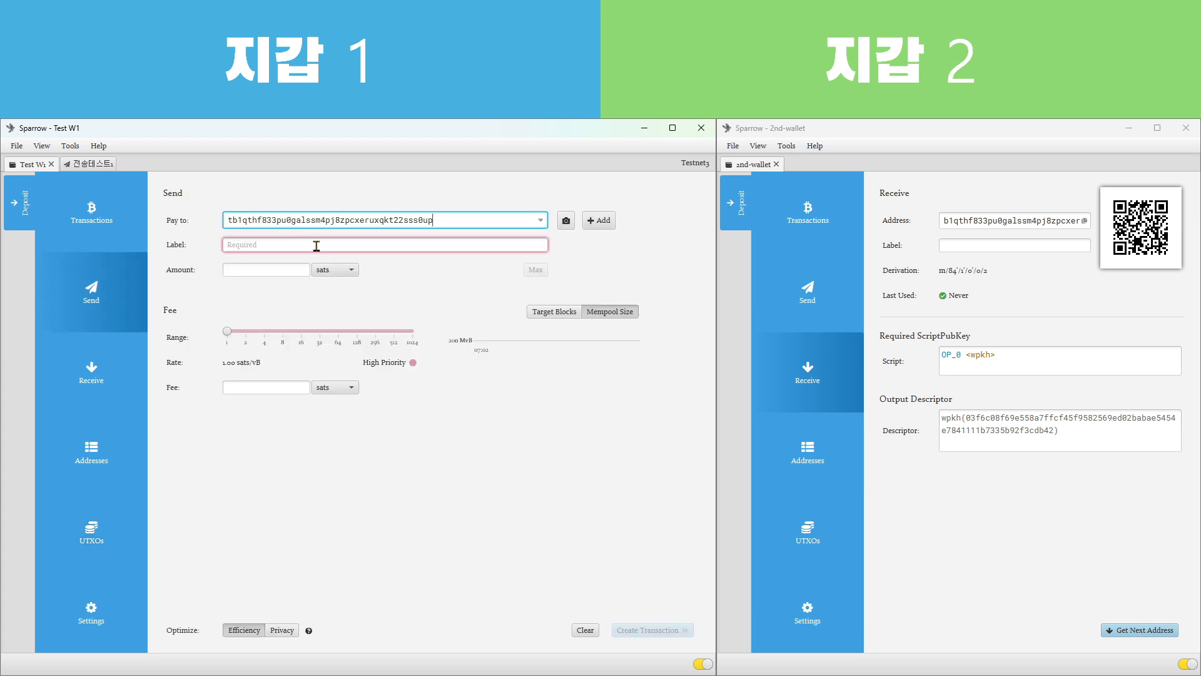
{"action": "left_click", "coordinate": [316, 246]}
{"action": "type", "text": "전송테스트2"}
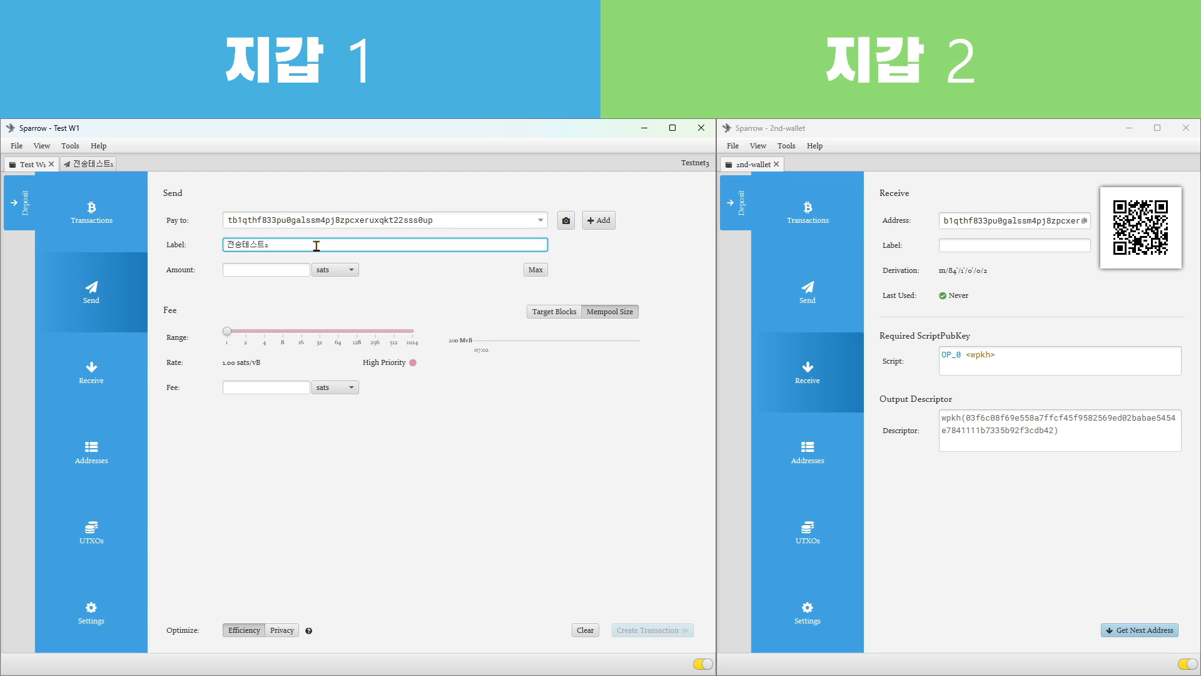
{"action": "left_click", "coordinate": [289, 269]}
{"action": "type", "text": "7,000"}
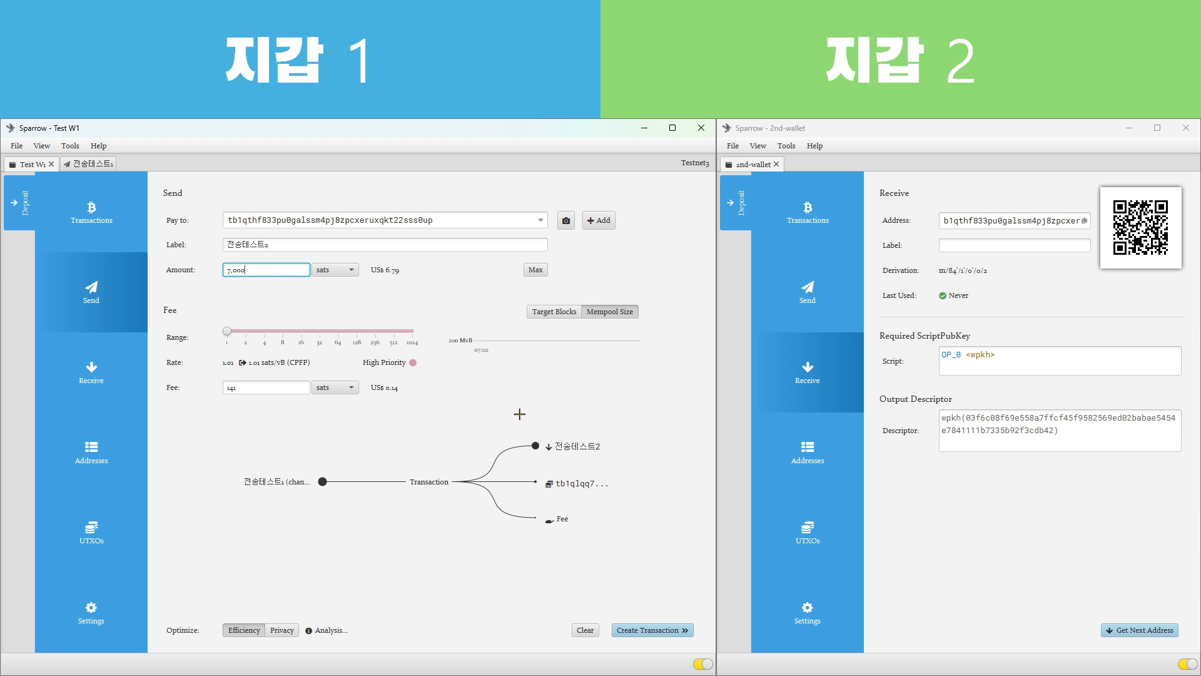
{"action": "left_click", "coordinate": [651, 631]}
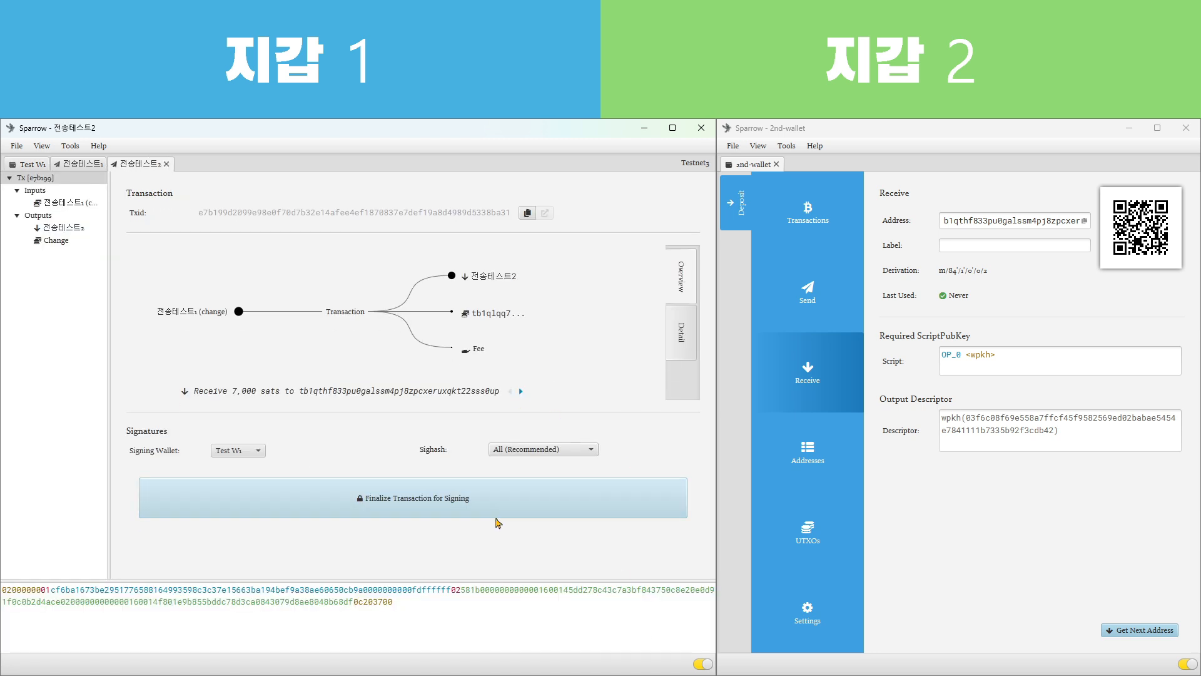
Finalize the 전송테스트2 transaction, sign it with the Test W1 wallet password and broadcast it
{"action": "left_click", "coordinate": [445, 503]}
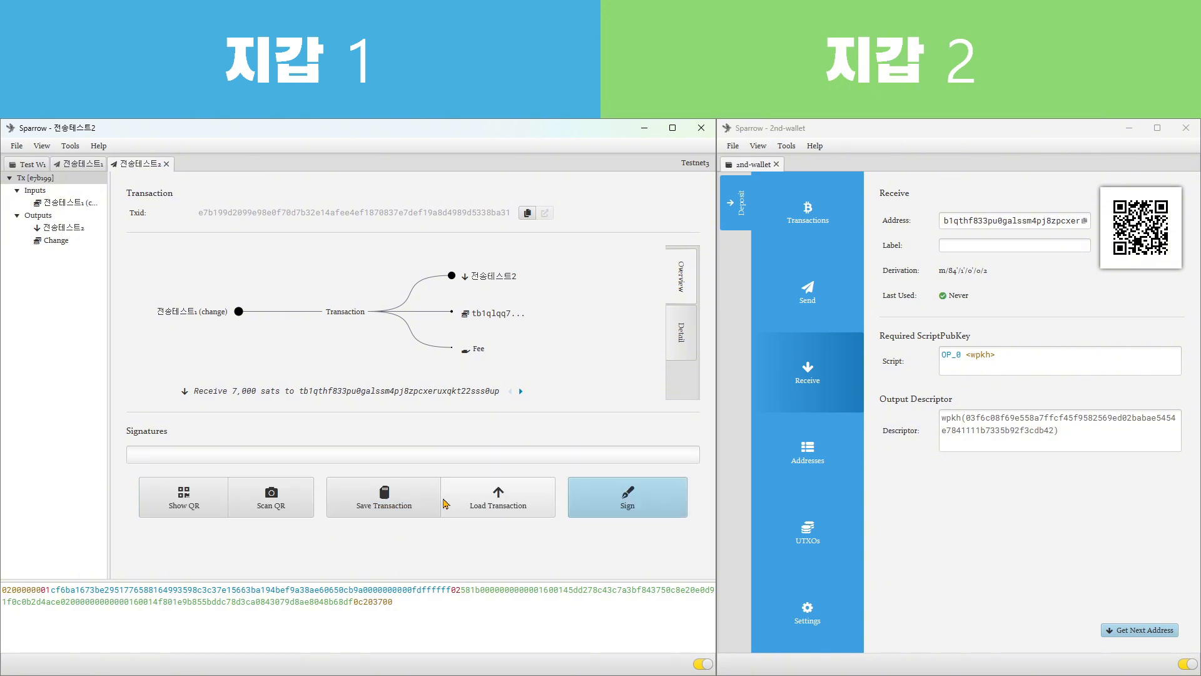
{"action": "left_click", "coordinate": [621, 505]}
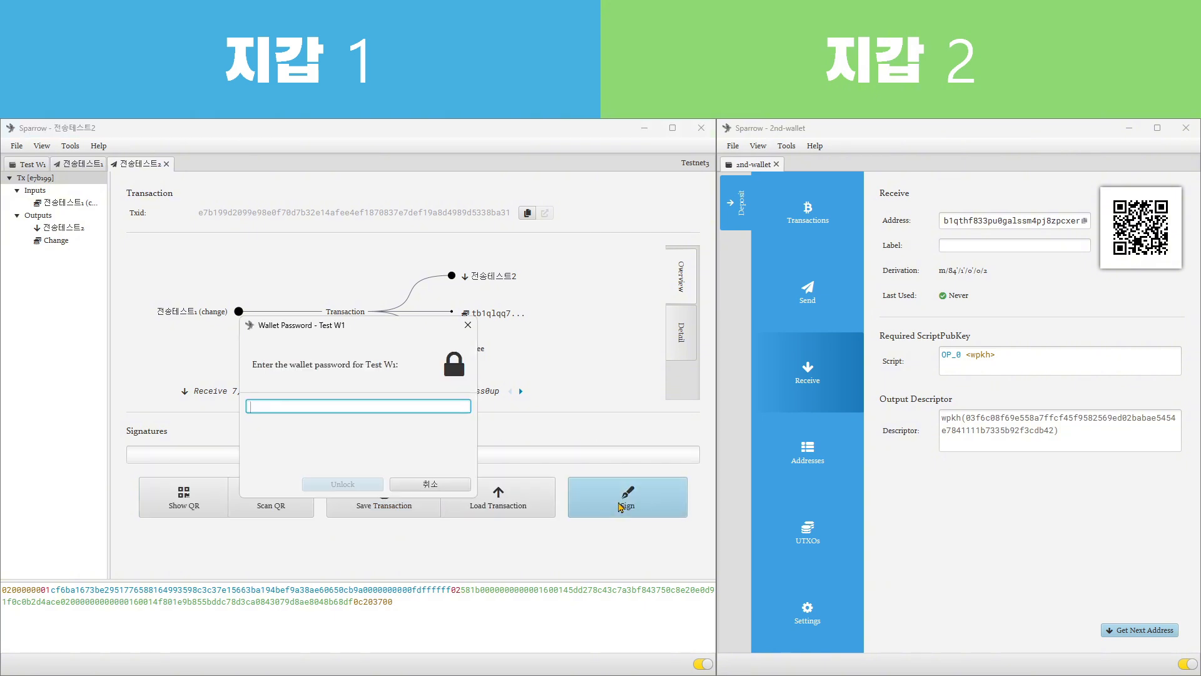
{"action": "type", "text": "****"}
{"action": "key", "text": "Return"}
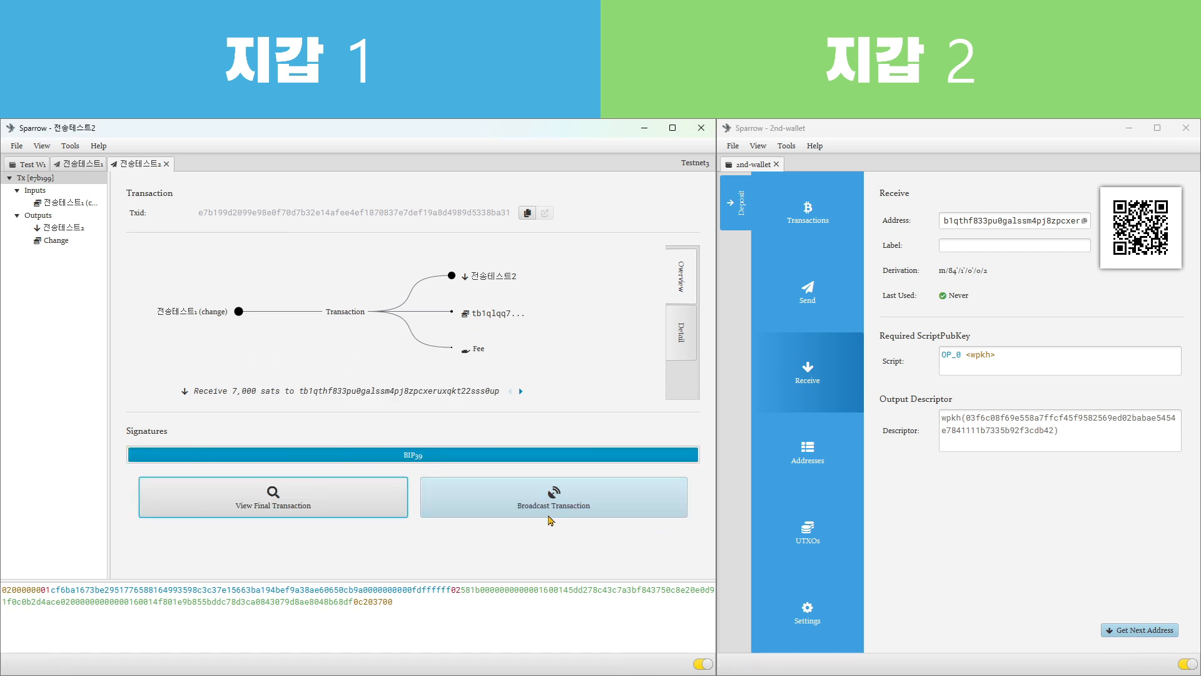
{"action": "left_click", "coordinate": [546, 502]}
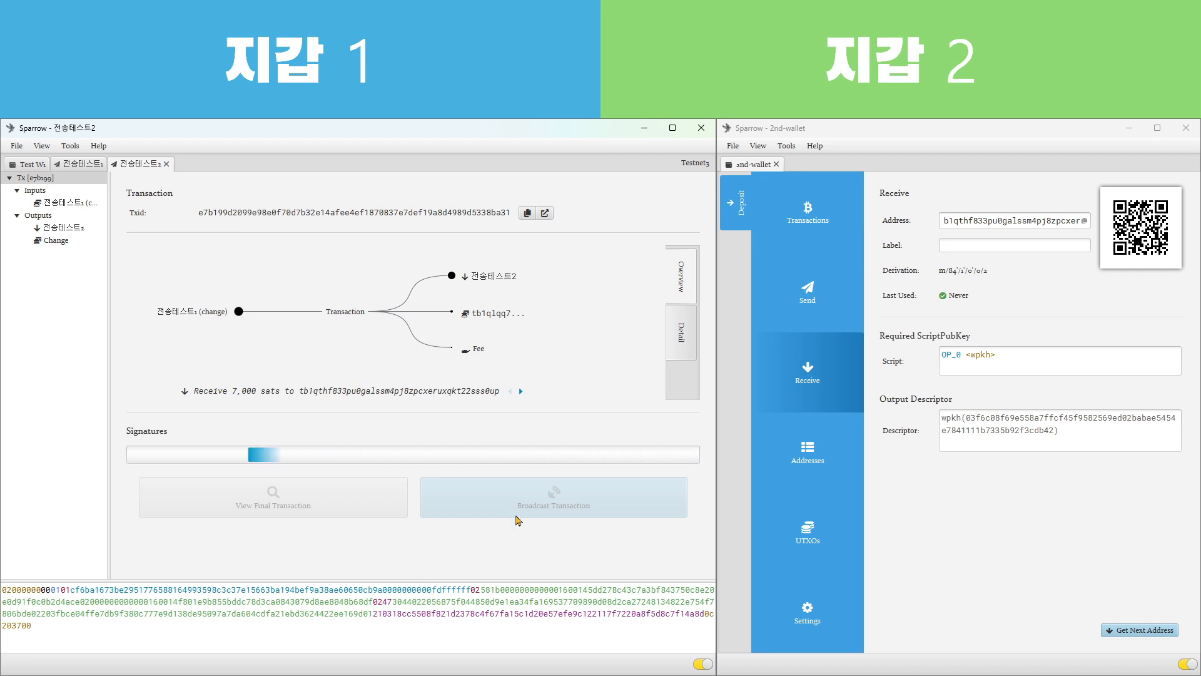
Check the incoming payment in 2nd-wallet's transactions and highlight the 전송테스트2 output among its unspent outputs
{"action": "left_click", "coordinate": [820, 205]}
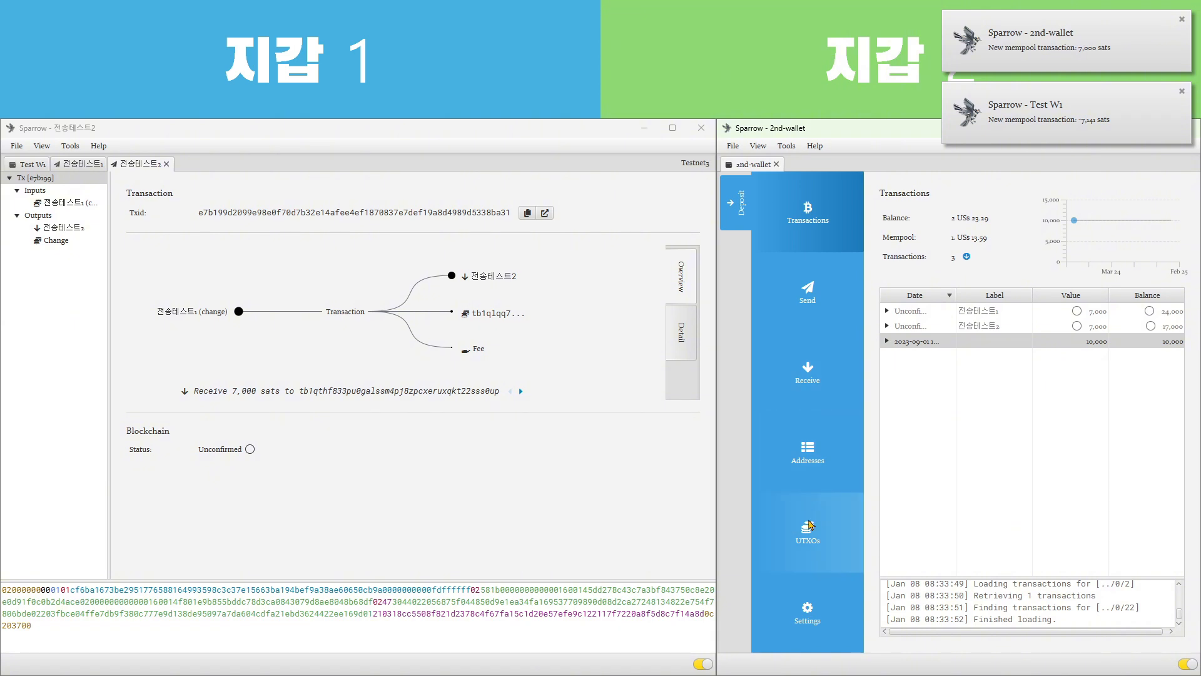
{"action": "left_click", "coordinate": [810, 526]}
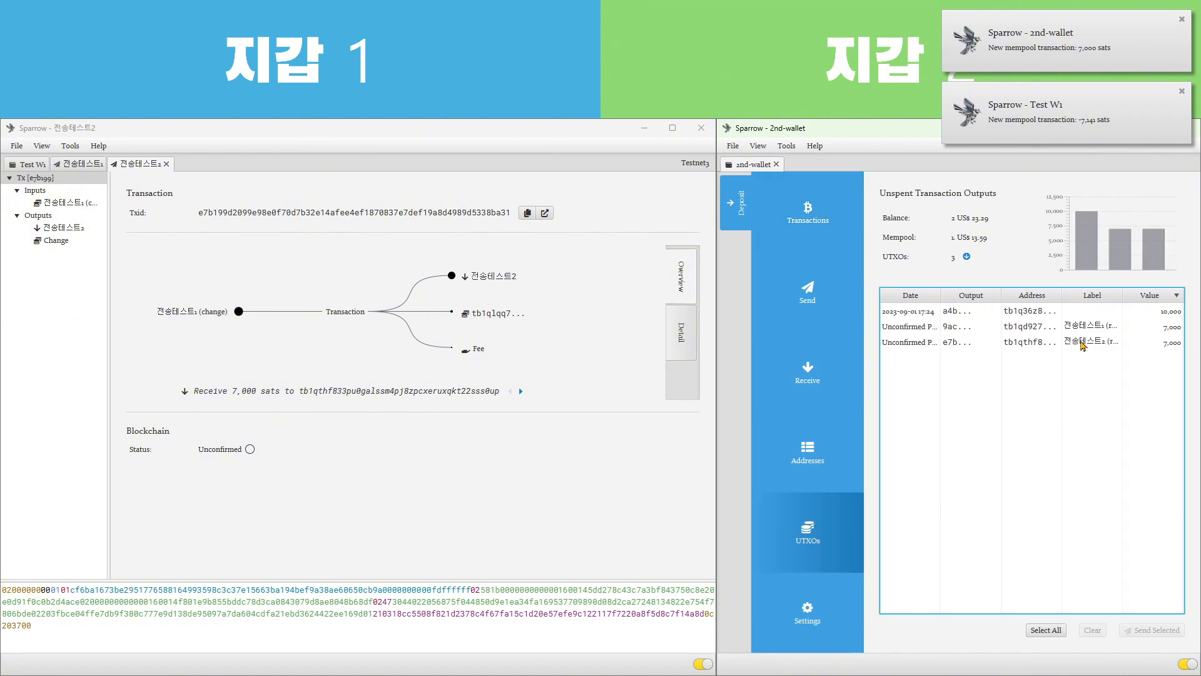
{"action": "left_click", "coordinate": [1082, 345]}
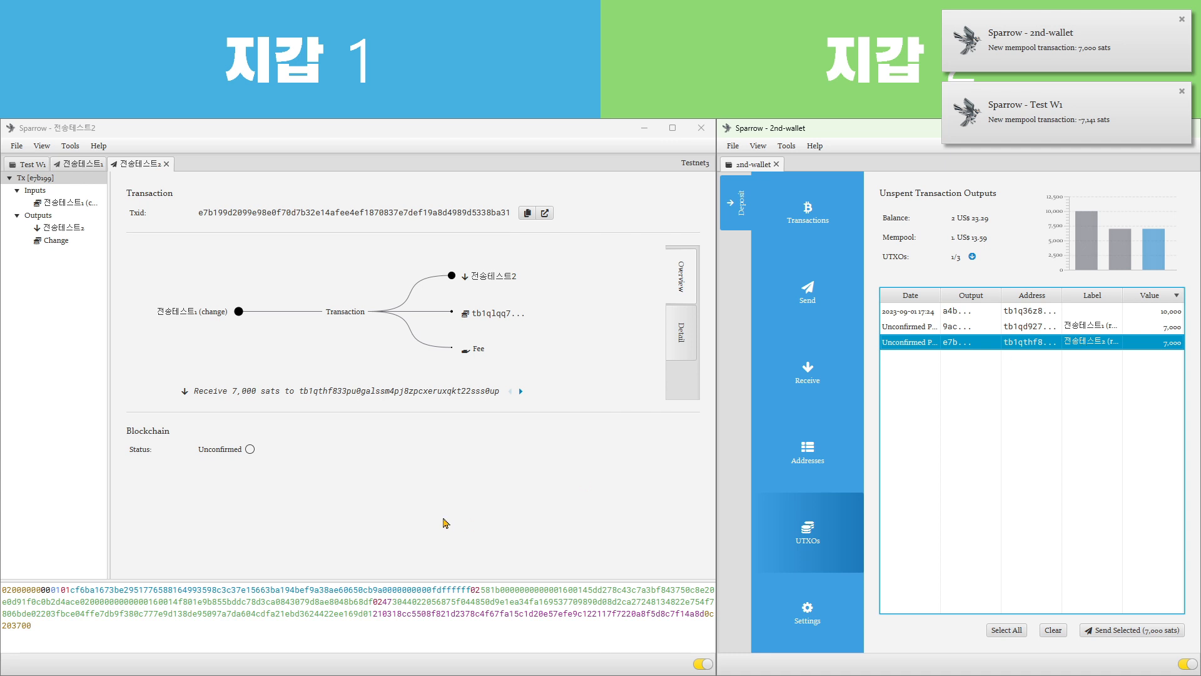
Review Test W1's unspent outputs after the second payment, highlighting the frozen output, the two untouched outputs and the 전송테스트2 change
{"action": "left_click", "coordinate": [445, 523]}
{"action": "left_click", "coordinate": [28, 165]}
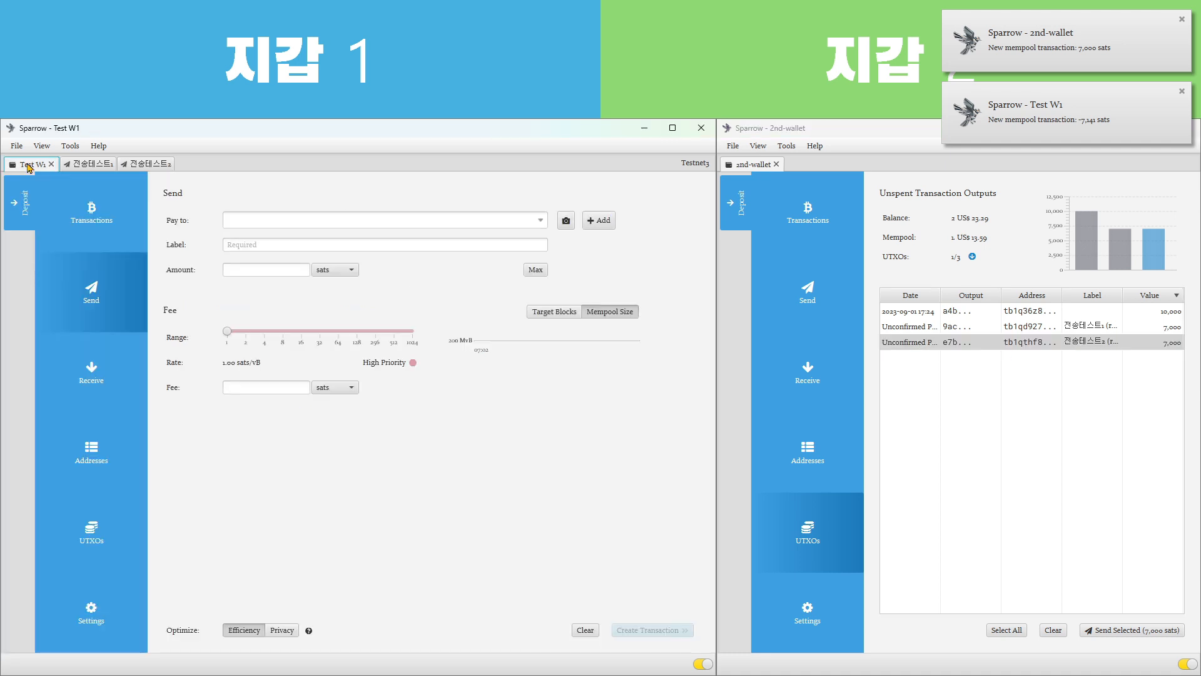
{"action": "left_click", "coordinate": [104, 520]}
{"action": "left_click", "coordinate": [189, 316]}
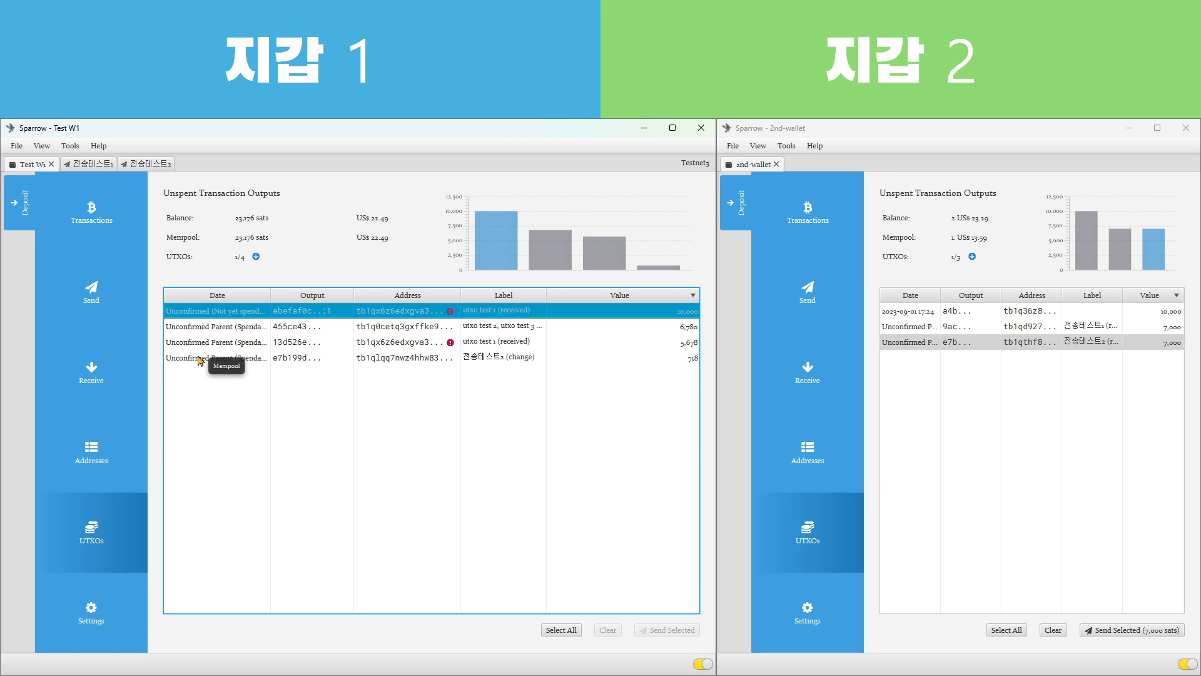
{"action": "left_click", "coordinate": [628, 328]}
{"action": "left_click", "coordinate": [631, 348], "text": "ctrl"}
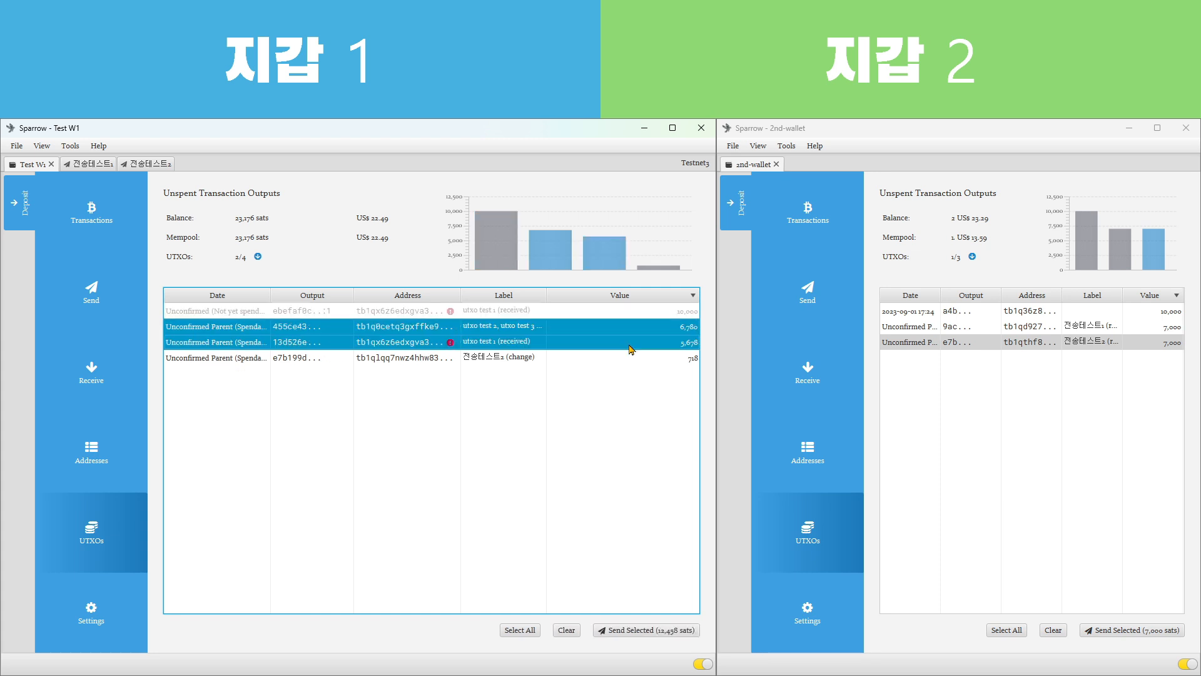
{"action": "left_click", "coordinate": [591, 362]}
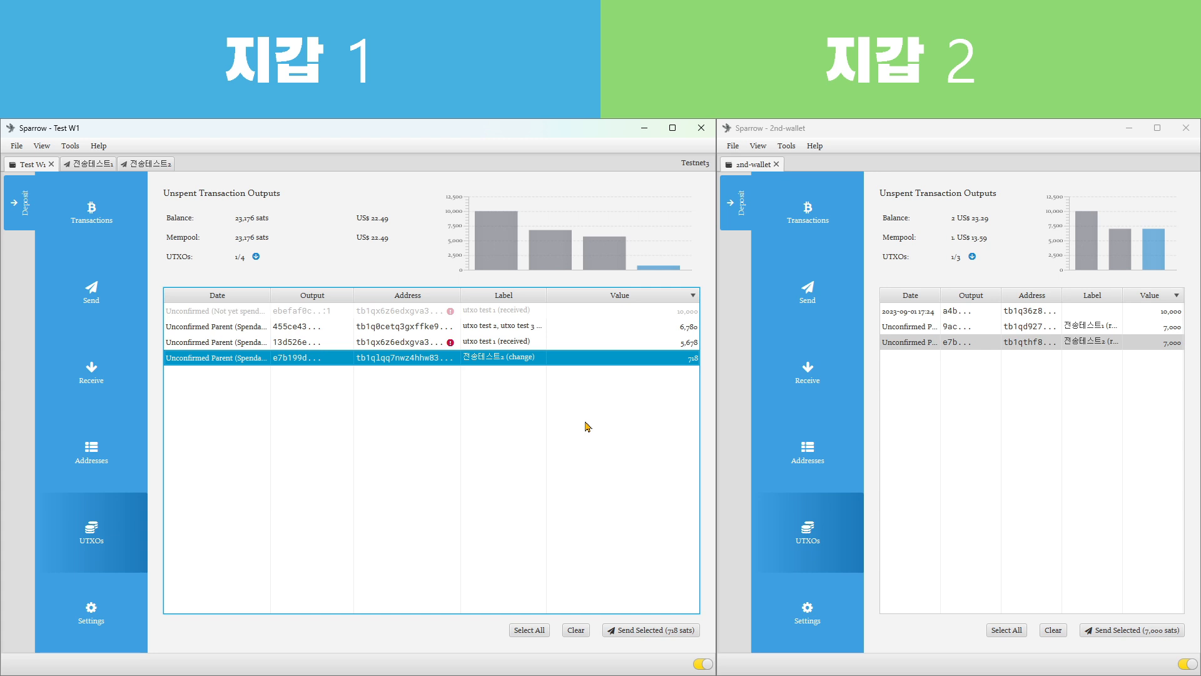
Copy 2nd-wallet's new unused receive address for a third payment and return to Test W1's unspent outputs
{"action": "left_click", "coordinate": [1017, 438]}
{"action": "left_click", "coordinate": [616, 442]}
{"action": "left_click", "coordinate": [807, 372]}
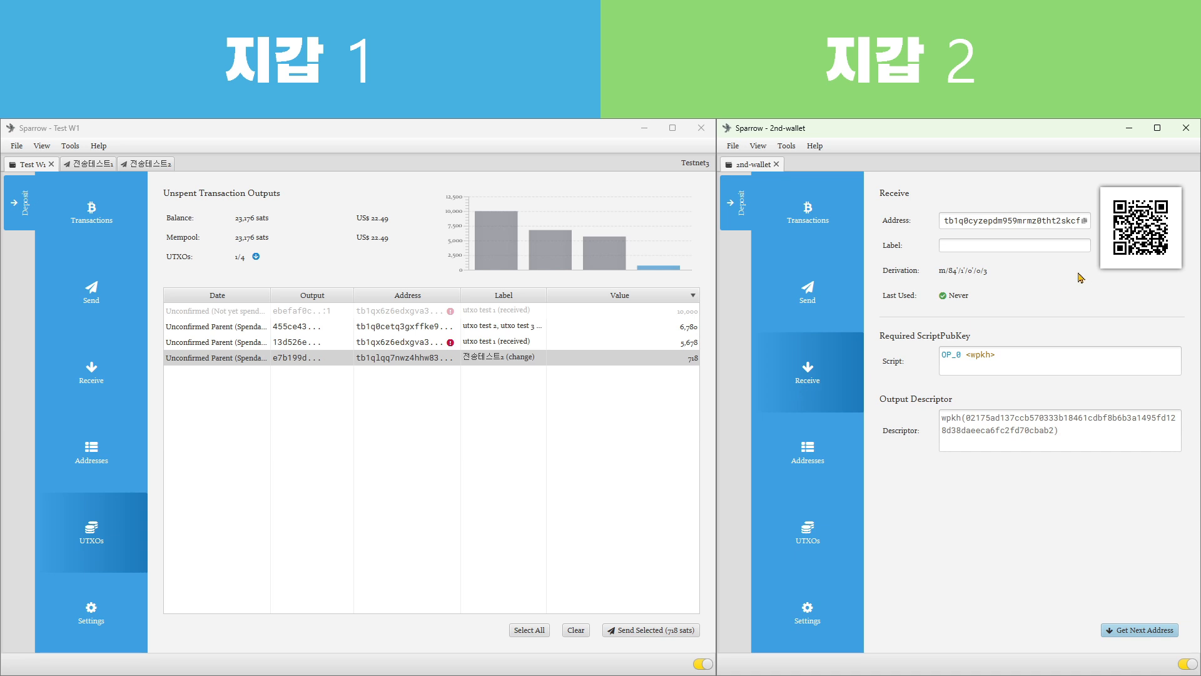
{"action": "left_click", "coordinate": [1085, 222]}
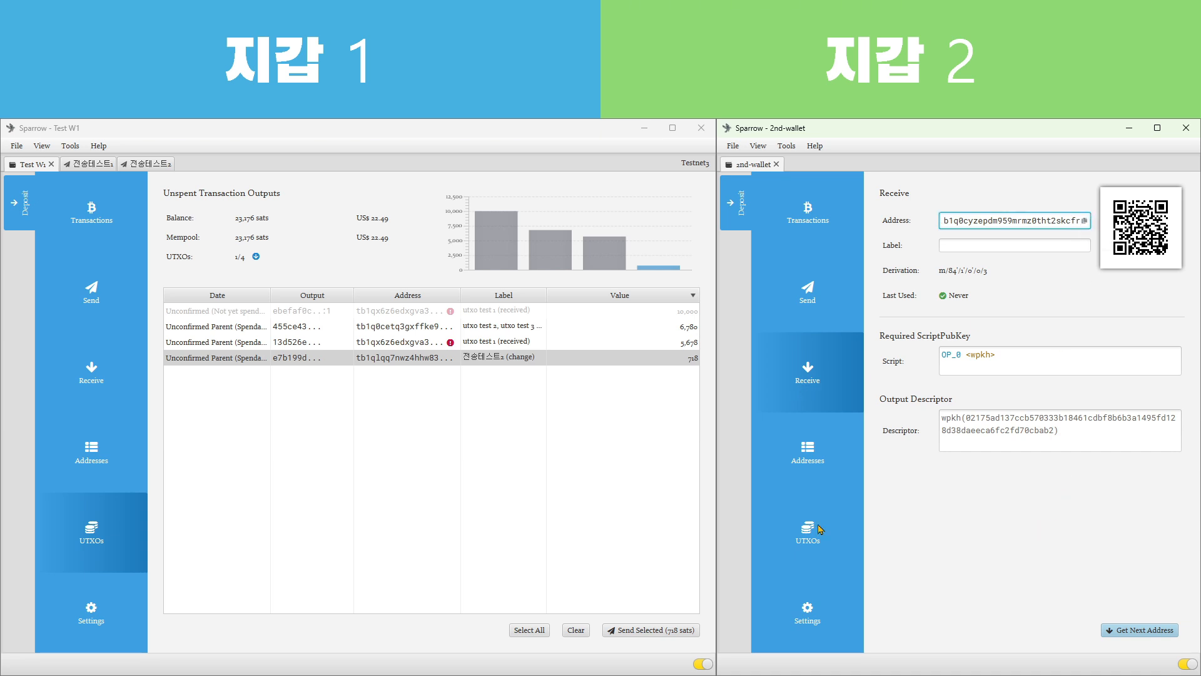
{"action": "left_click", "coordinate": [289, 472]}
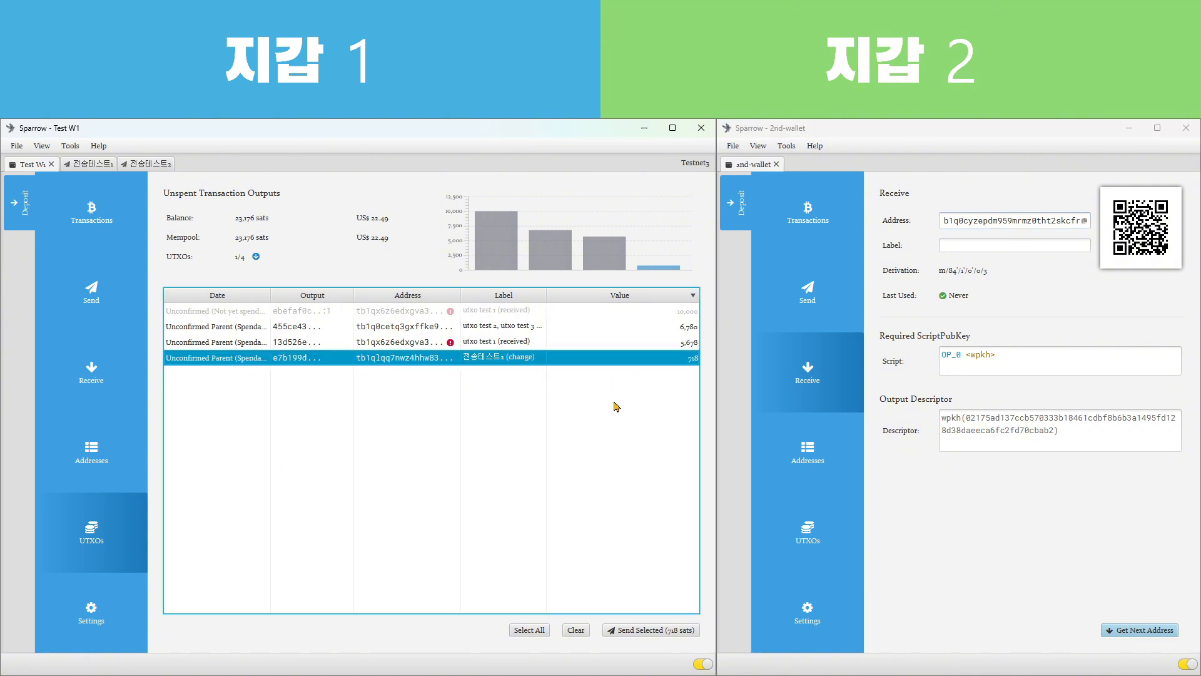
Compare Test W1's spendable outputs again for the third payment, from the utxo test outputs to the 전송테스트2 change
{"action": "left_click", "coordinate": [603, 327]}
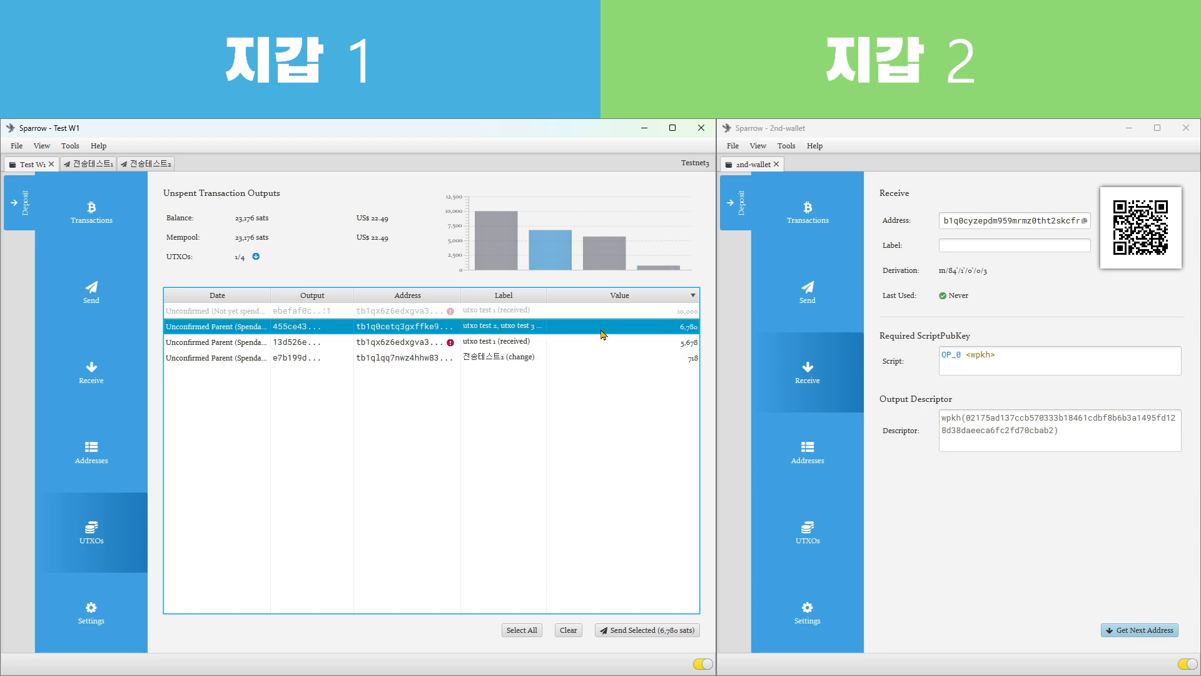
{"action": "left_click", "coordinate": [641, 349]}
{"action": "left_click", "coordinate": [643, 363]}
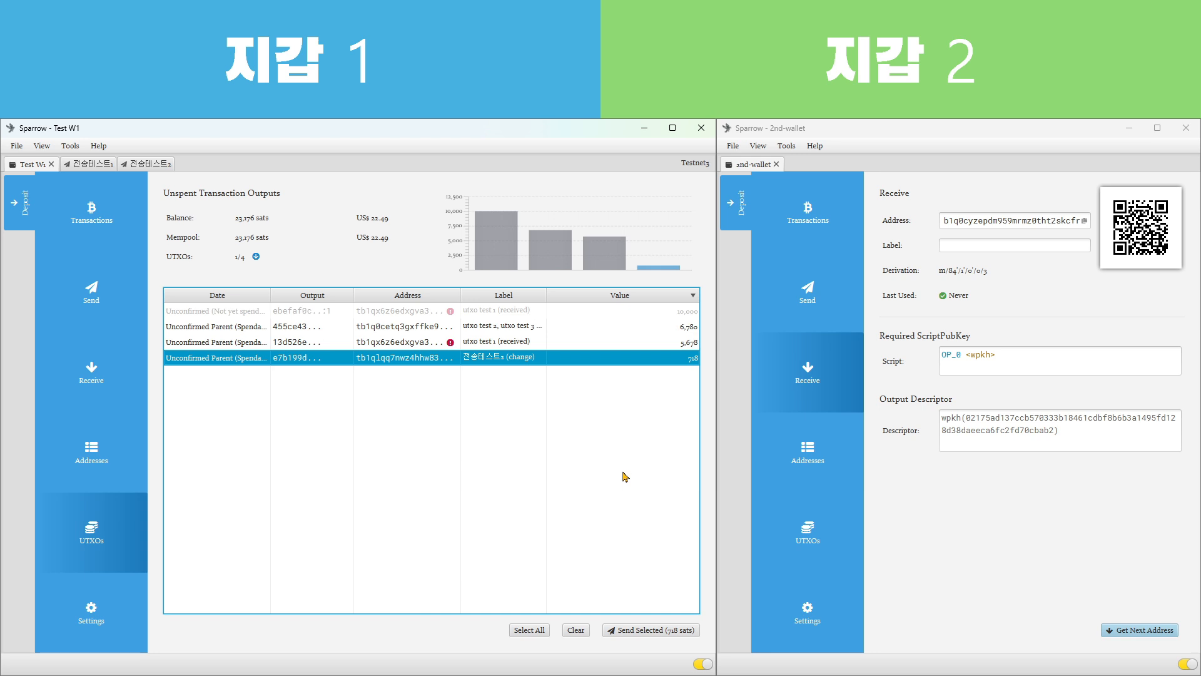
{"action": "left_click", "coordinate": [573, 327]}
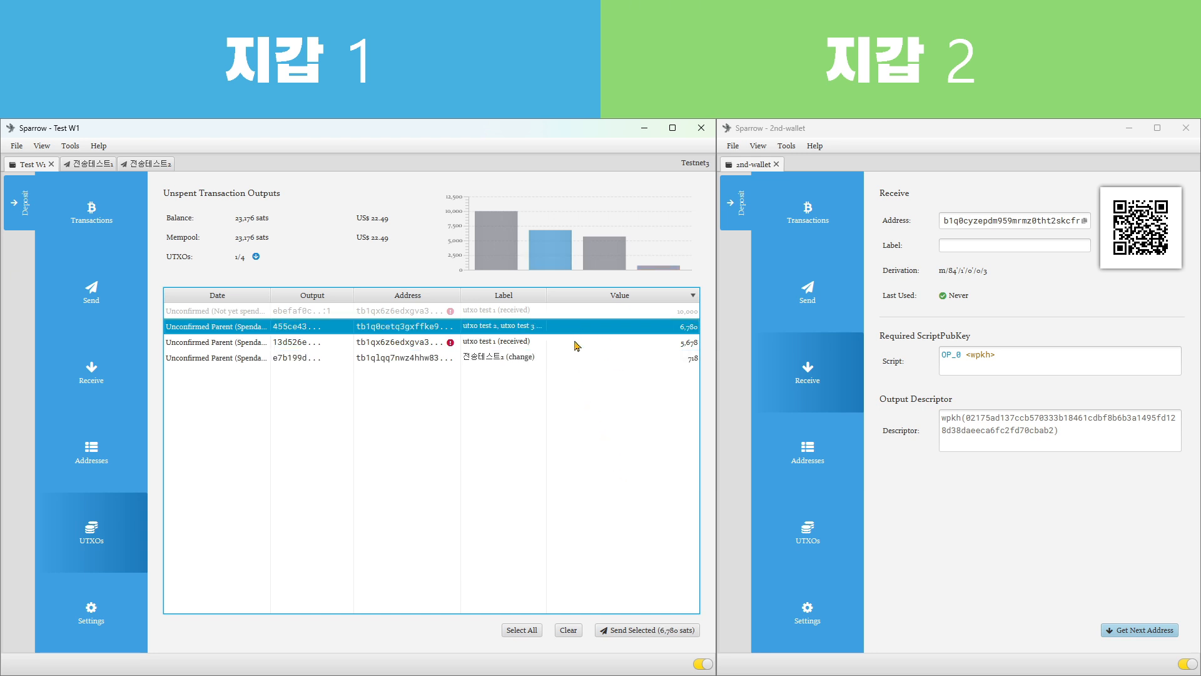
Compare pairing the 6,780 sats output with the 5,678 sats output or the 전송테스트2 change for funding the third payment
{"action": "left_click", "coordinate": [573, 341], "text": "ctrl"}
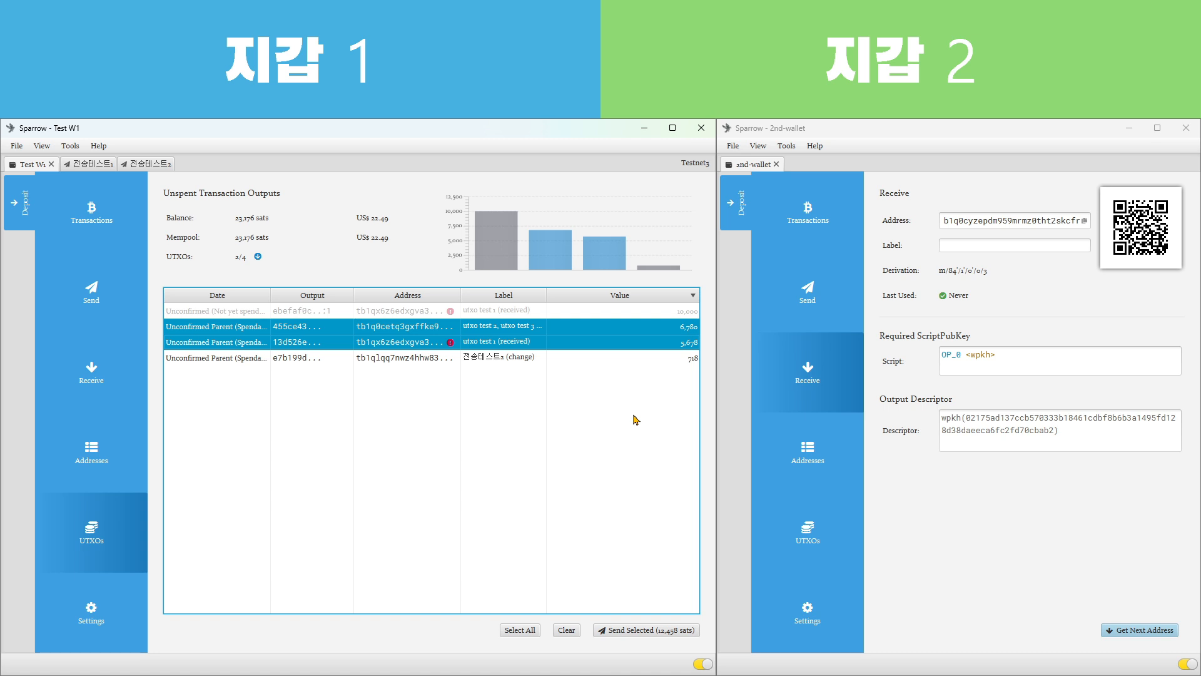
{"action": "left_click", "coordinate": [613, 341], "text": "ctrl"}
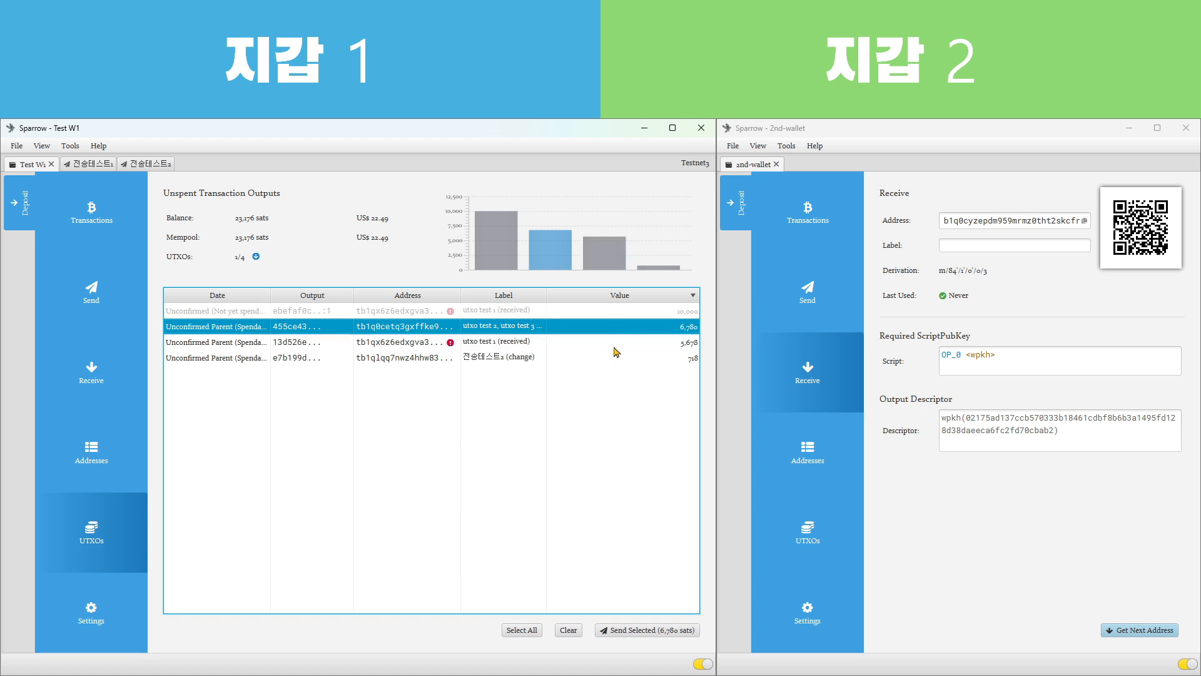
{"action": "left_click", "coordinate": [616, 358], "text": "ctrl"}
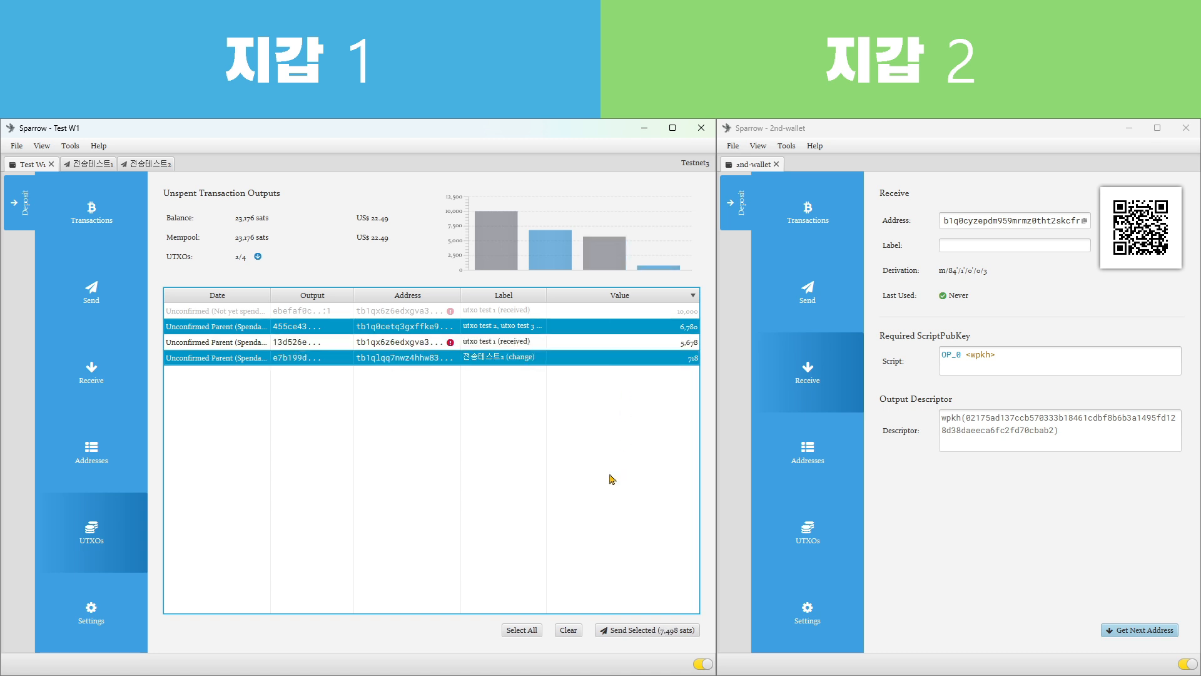
{"action": "left_click", "coordinate": [650, 343]}
{"action": "left_click", "coordinate": [648, 358], "text": "ctrl"}
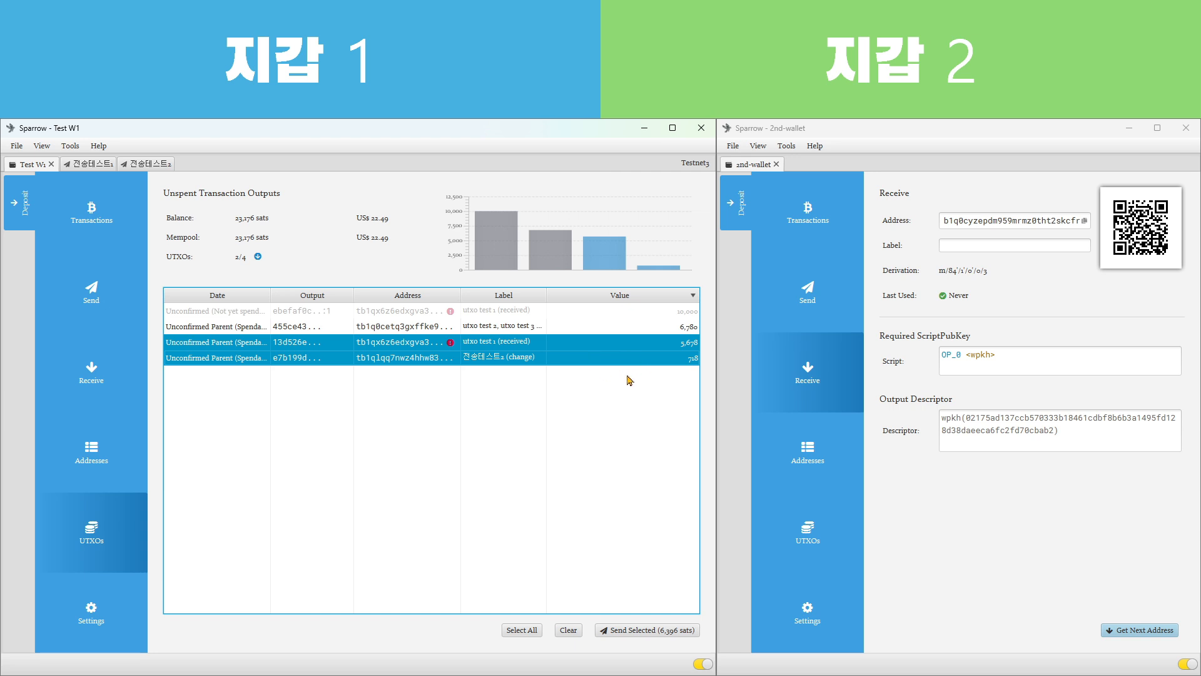
{"action": "left_click", "coordinate": [557, 327]}
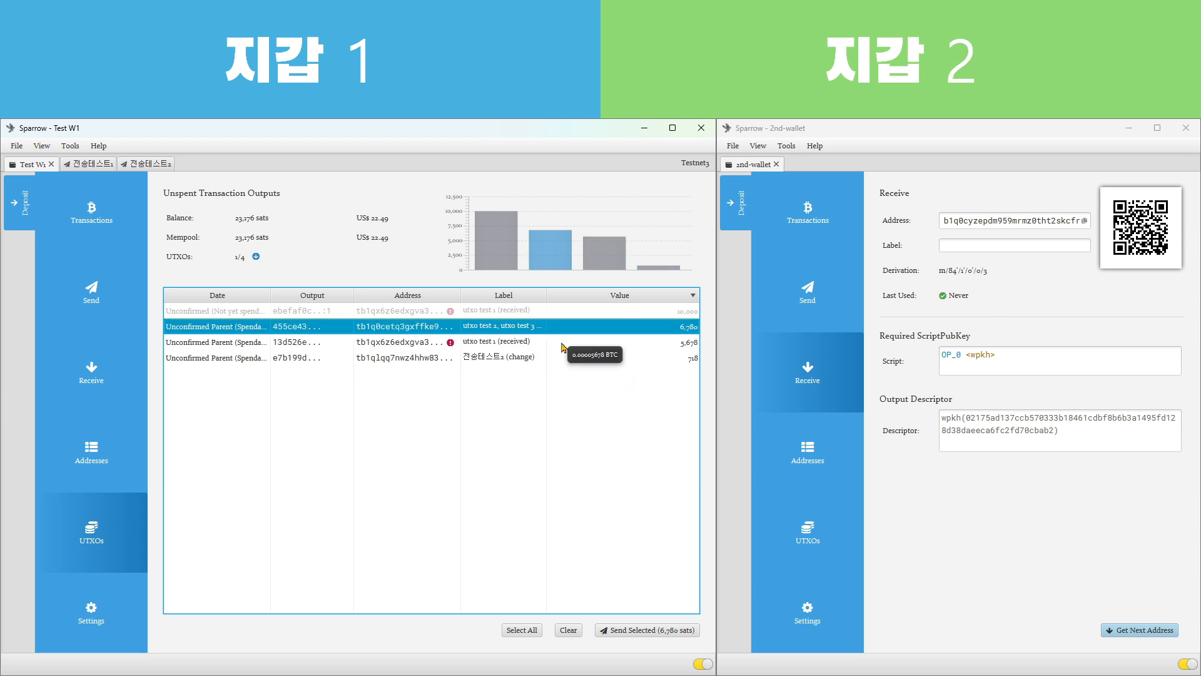
{"action": "left_click", "coordinate": [563, 343], "text": "ctrl"}
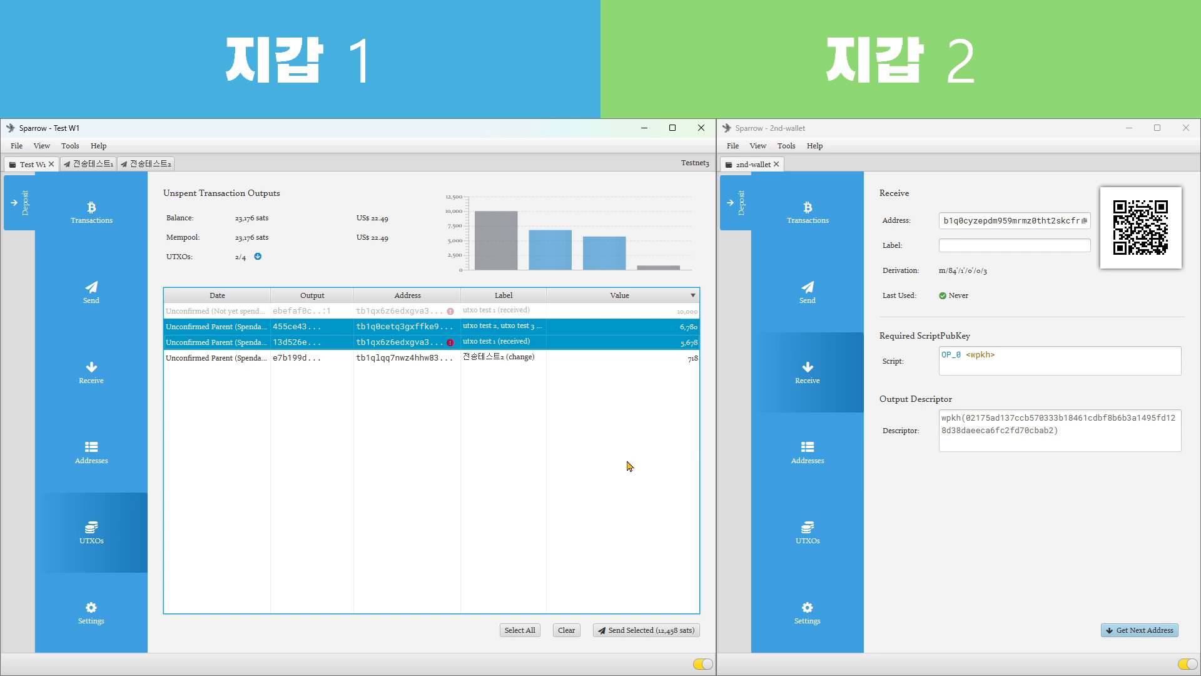
{"action": "left_click", "coordinate": [581, 338], "text": "ctrl"}
{"action": "left_click", "coordinate": [593, 360], "text": "ctrl"}
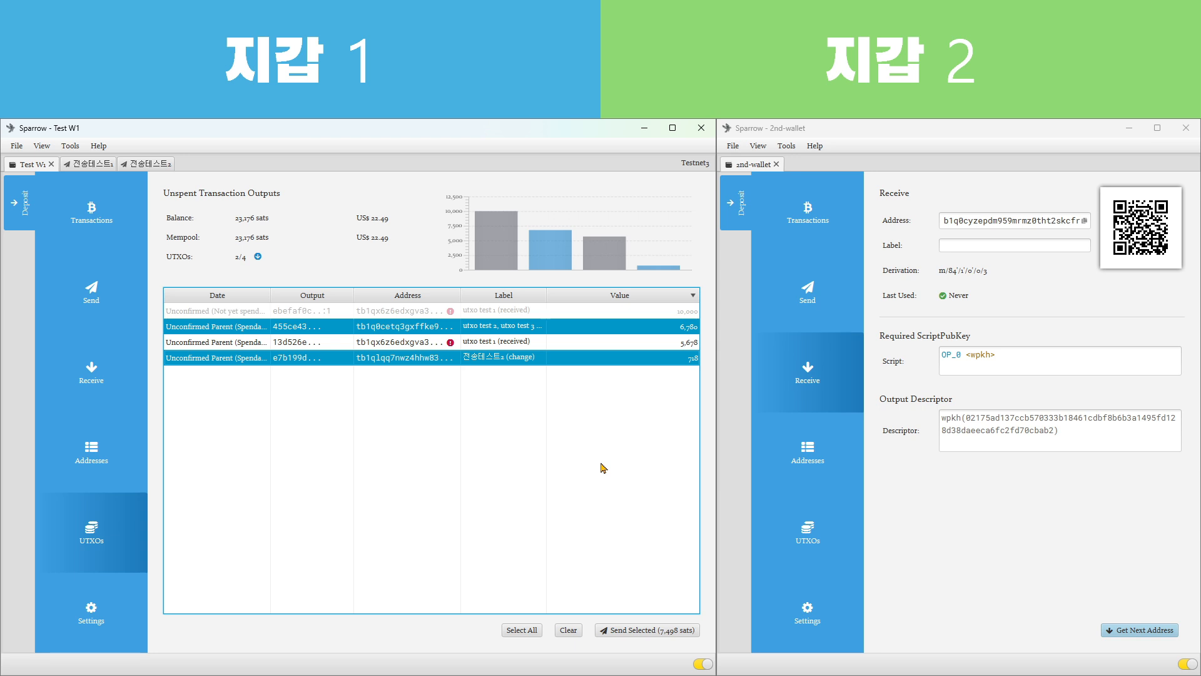
{"action": "left_click", "coordinate": [607, 328]}
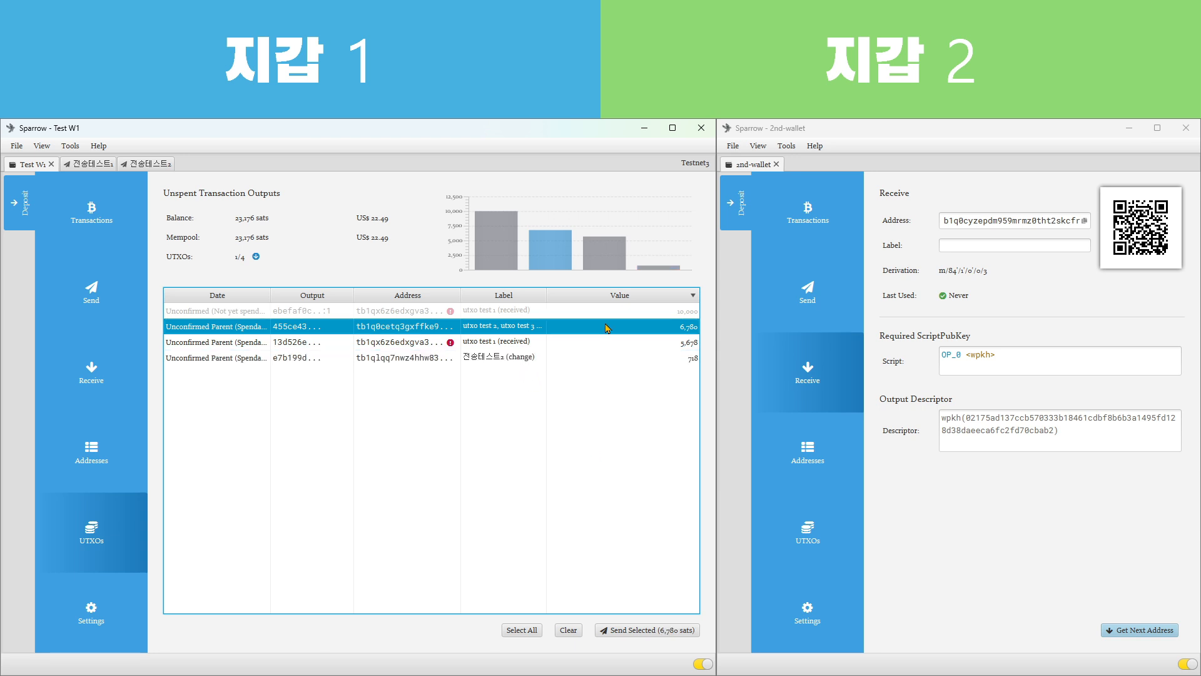
{"action": "left_click", "coordinate": [604, 342], "text": "ctrl"}
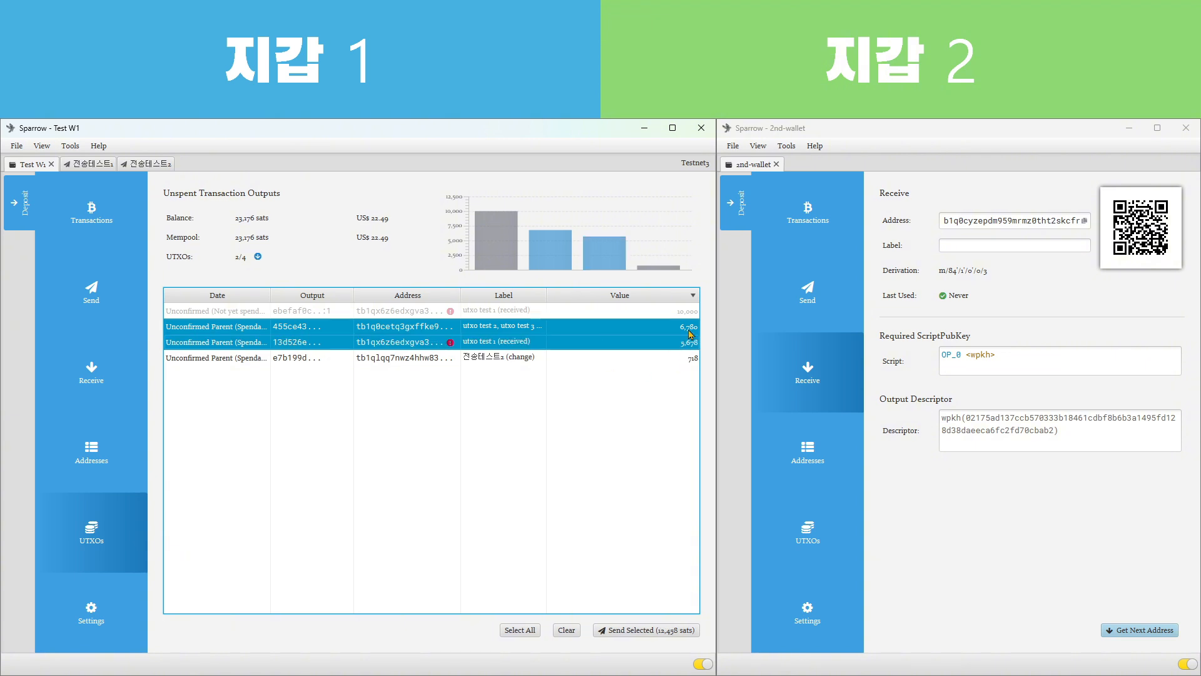
{"action": "left_click", "coordinate": [584, 327]}
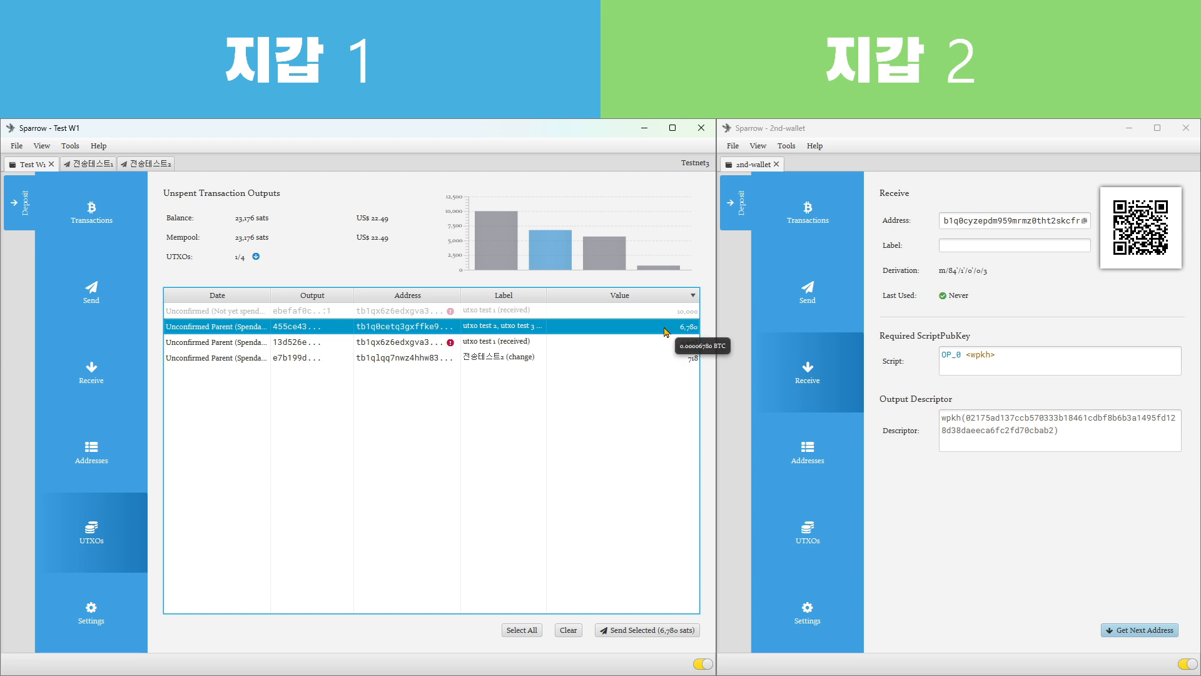
Add the 전송테스트2 change to the selected 6,780 sats output and copy 2nd-wallet's receive address again
{"action": "left_click", "coordinate": [575, 360]}
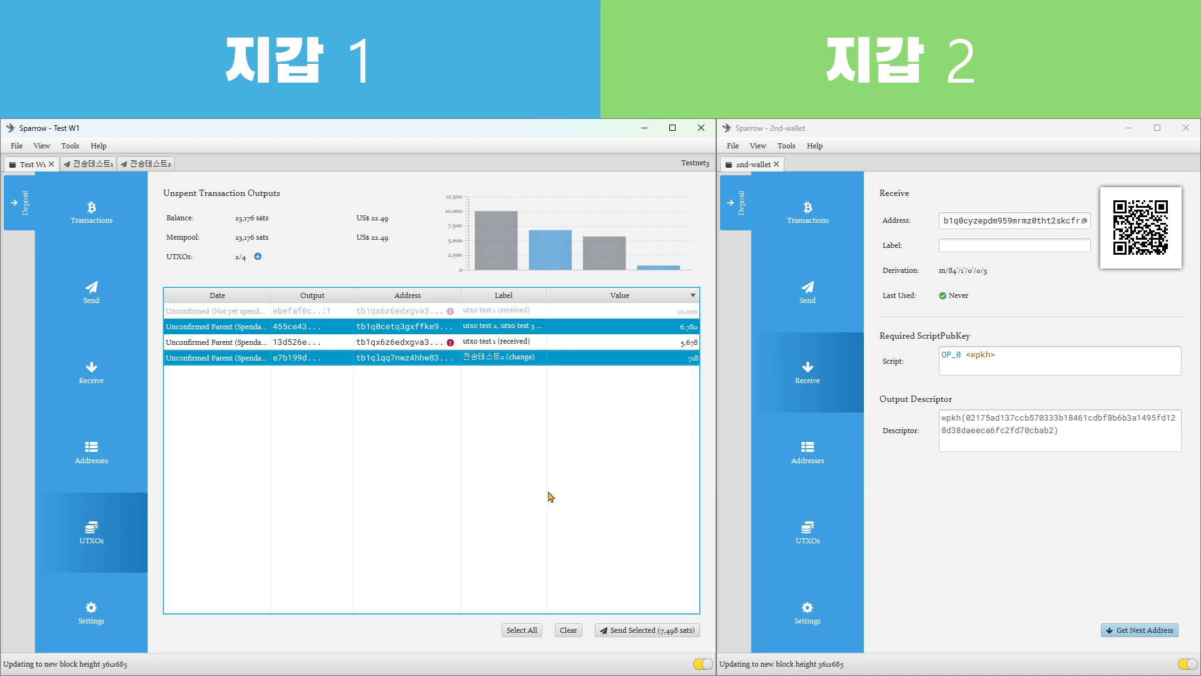
{"action": "left_click", "coordinate": [1085, 222]}
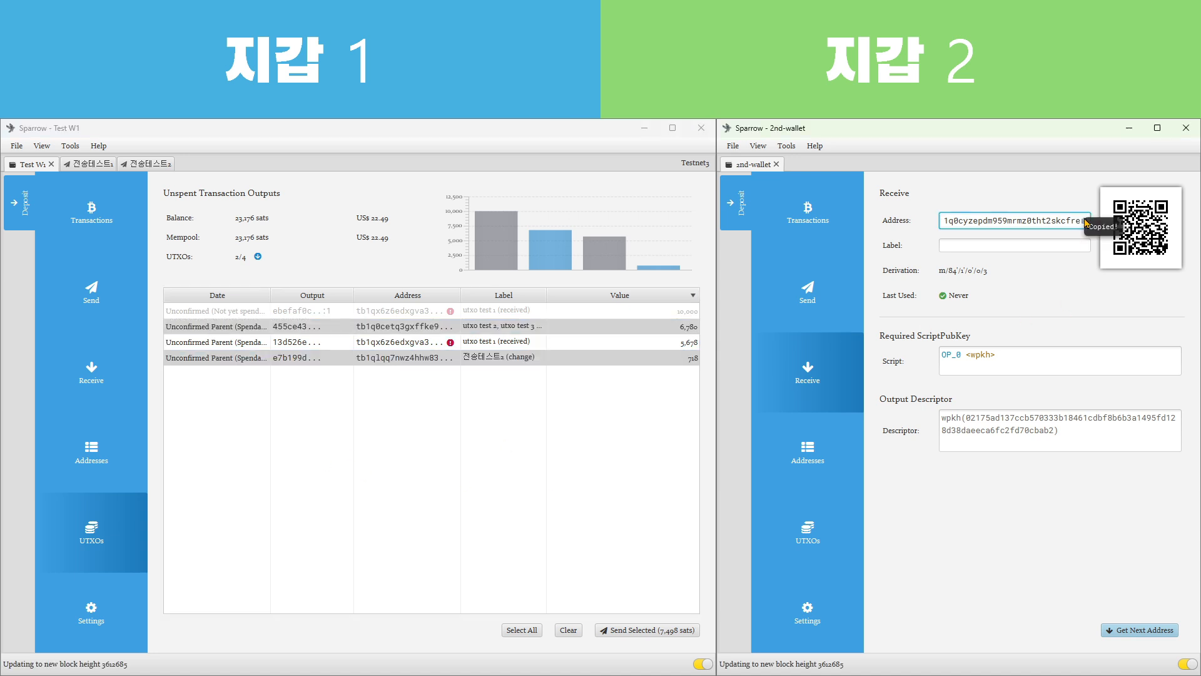
{"action": "left_click", "coordinate": [565, 434]}
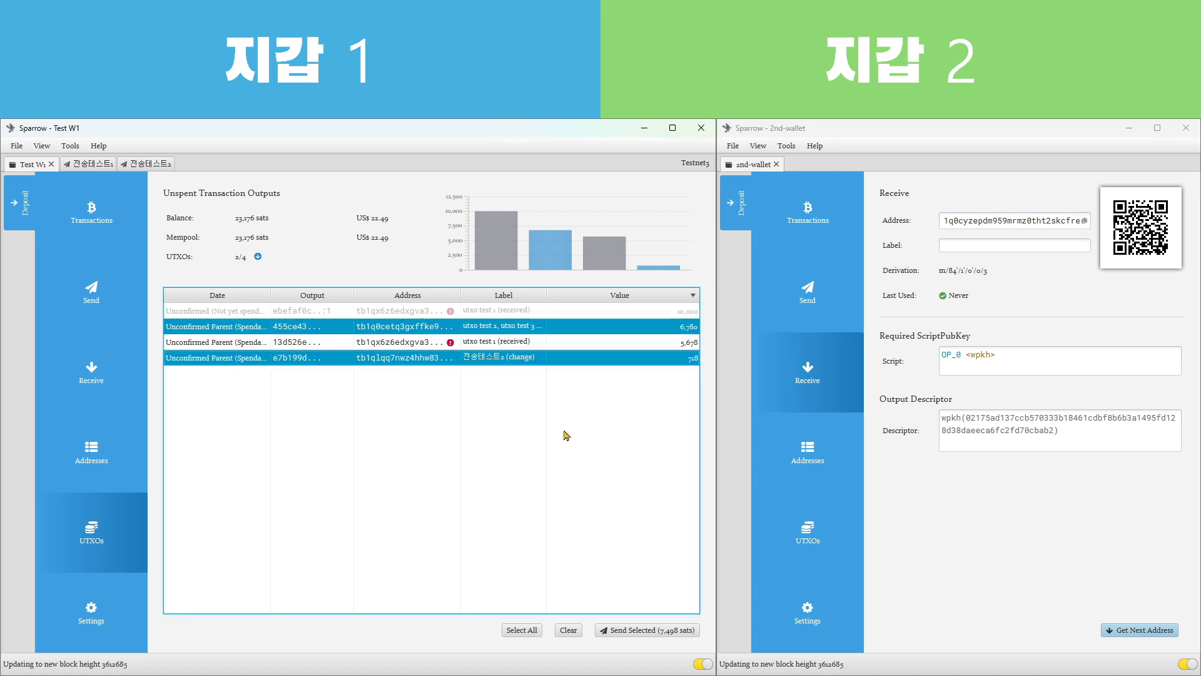
Reselect the 6,780 sats utxo test output together with the 전송테스트2 change and start a payment from just these two
{"action": "left_click", "coordinate": [319, 330]}
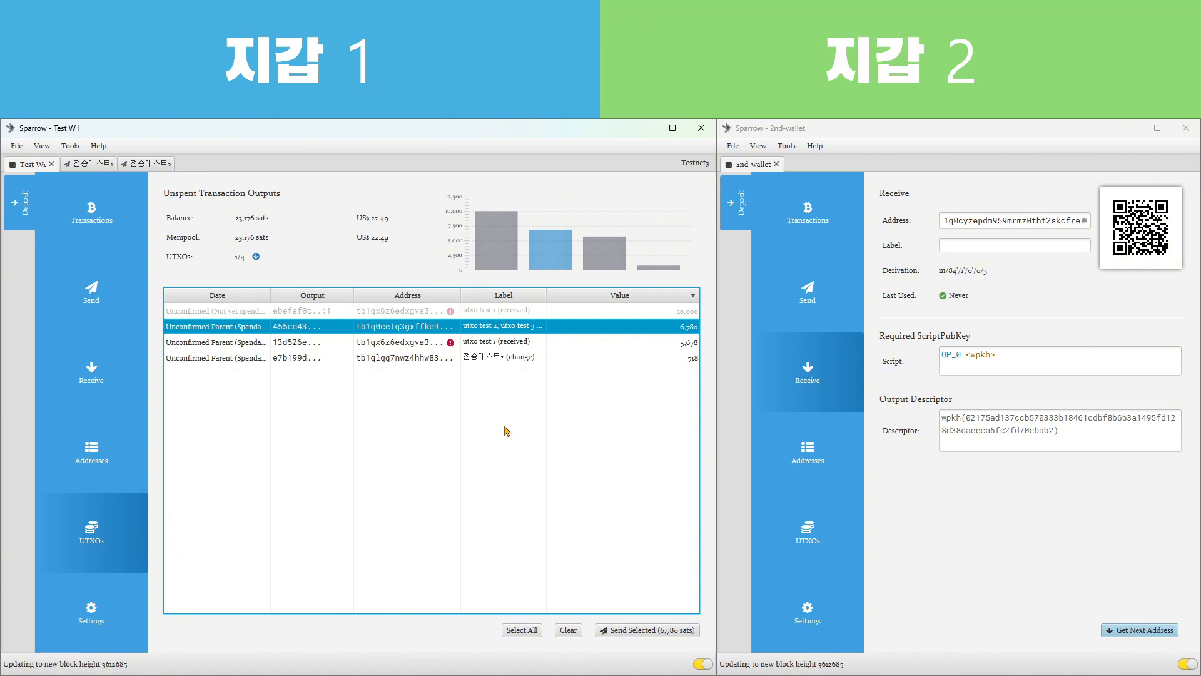
{"action": "left_click", "coordinate": [641, 366], "text": "ctrl"}
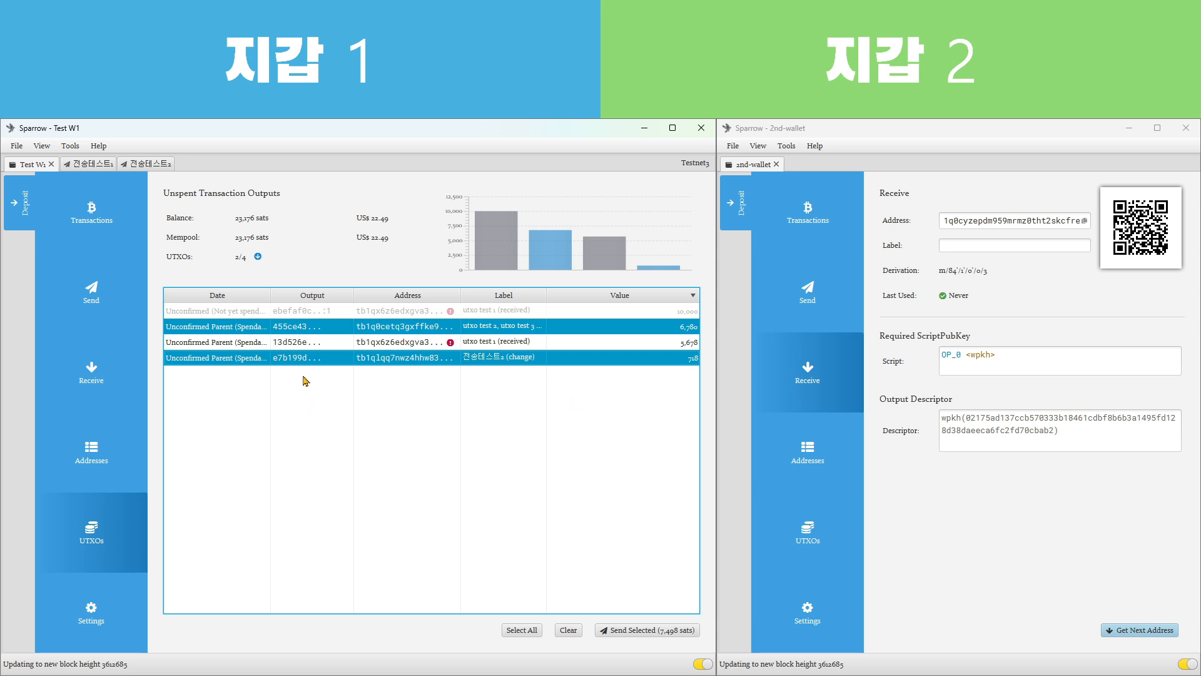
{"action": "left_click", "coordinate": [309, 325]}
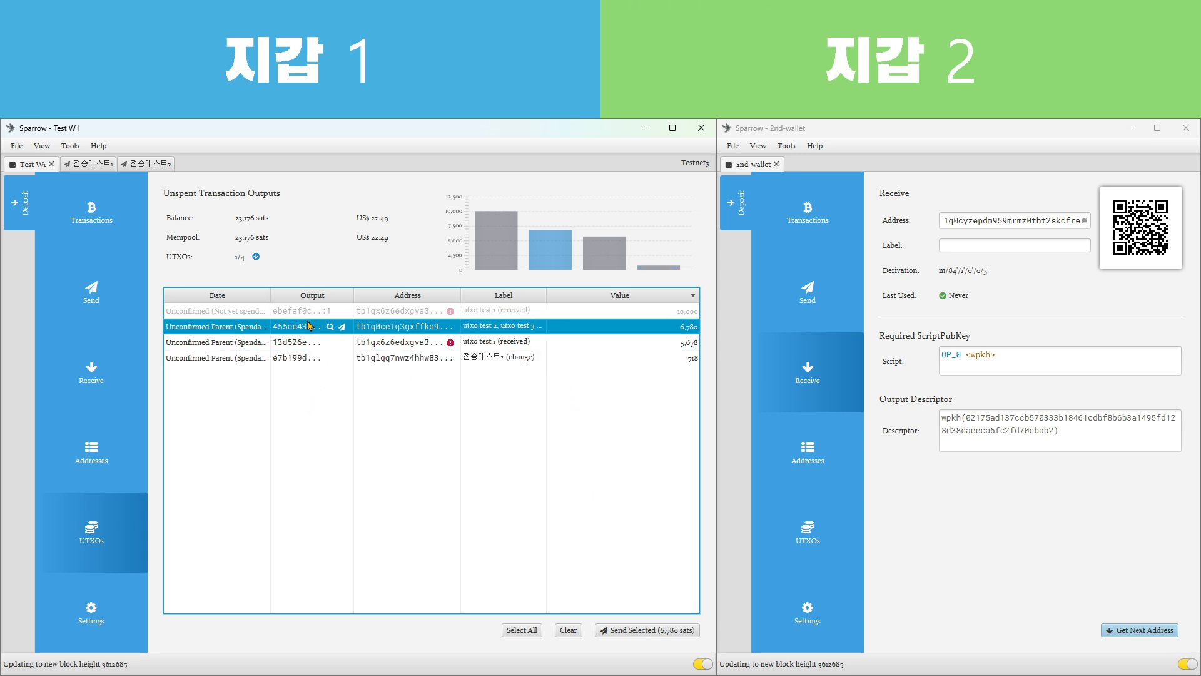
{"action": "left_click", "coordinate": [311, 359], "text": "ctrl"}
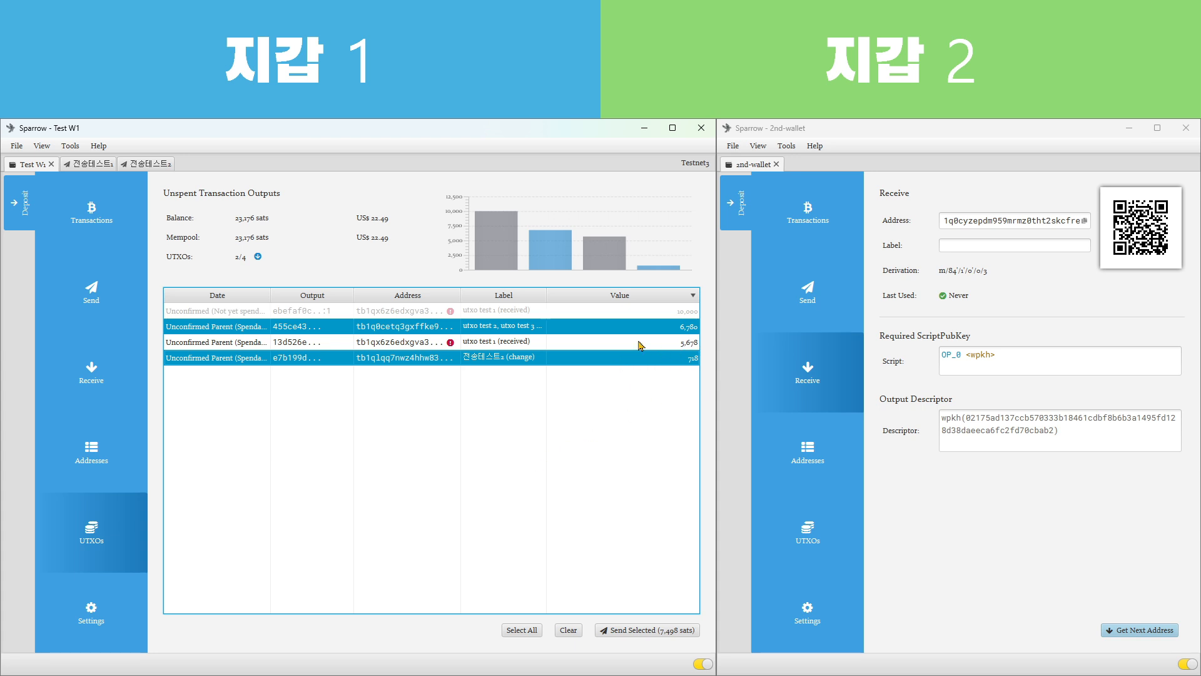
{"action": "left_click", "coordinate": [638, 633]}
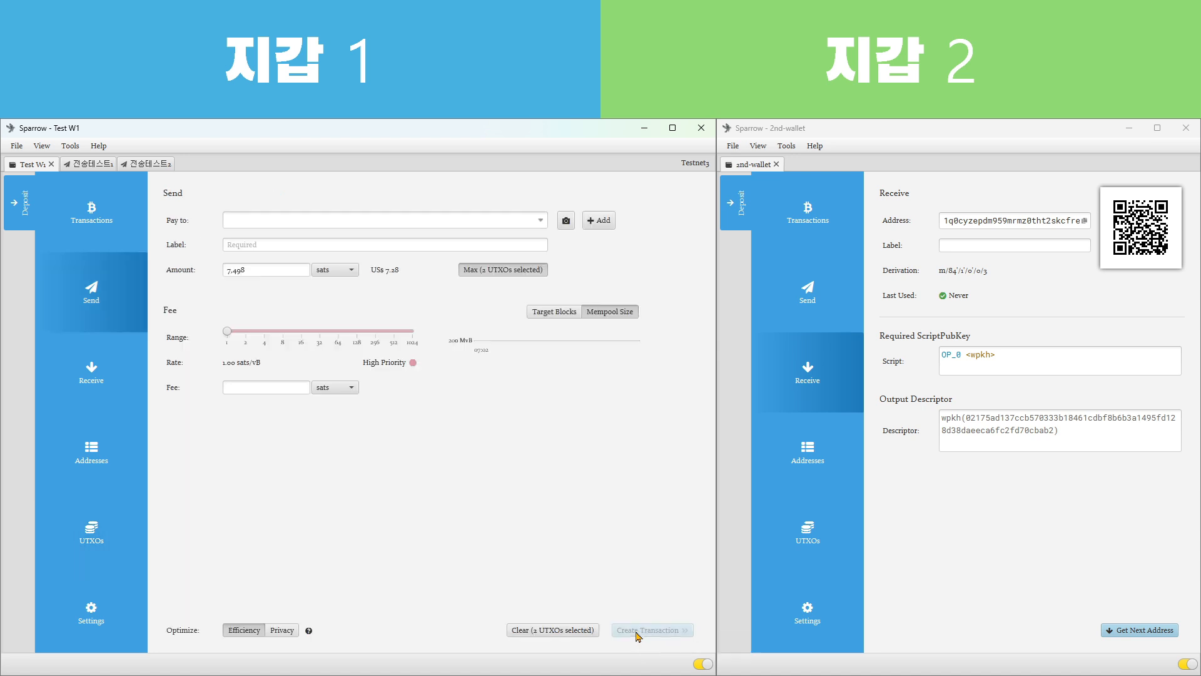
Fill in the payment with the copied 2nd-wallet address, the label 전송테스트3 and an amount of 7,000 sats
{"action": "left_click", "coordinate": [313, 219]}
{"action": "key", "text": "ctrl+v"}
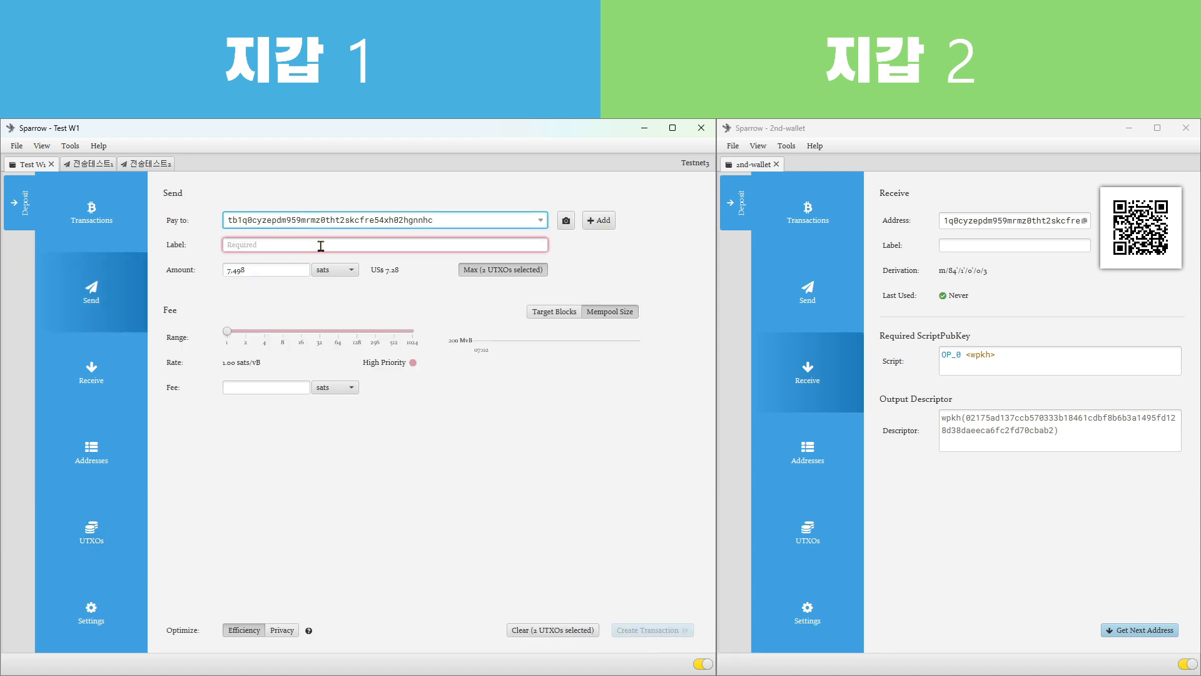
{"action": "left_click", "coordinate": [321, 246]}
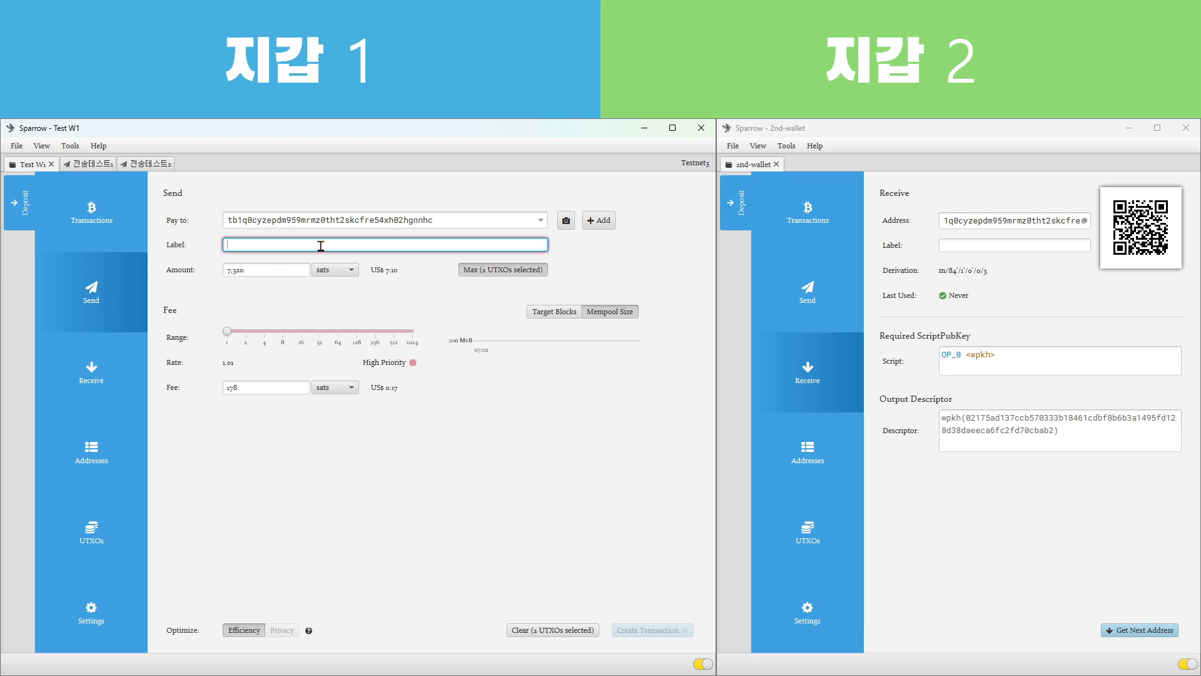
{"action": "type", "text": "전송테스트3"}
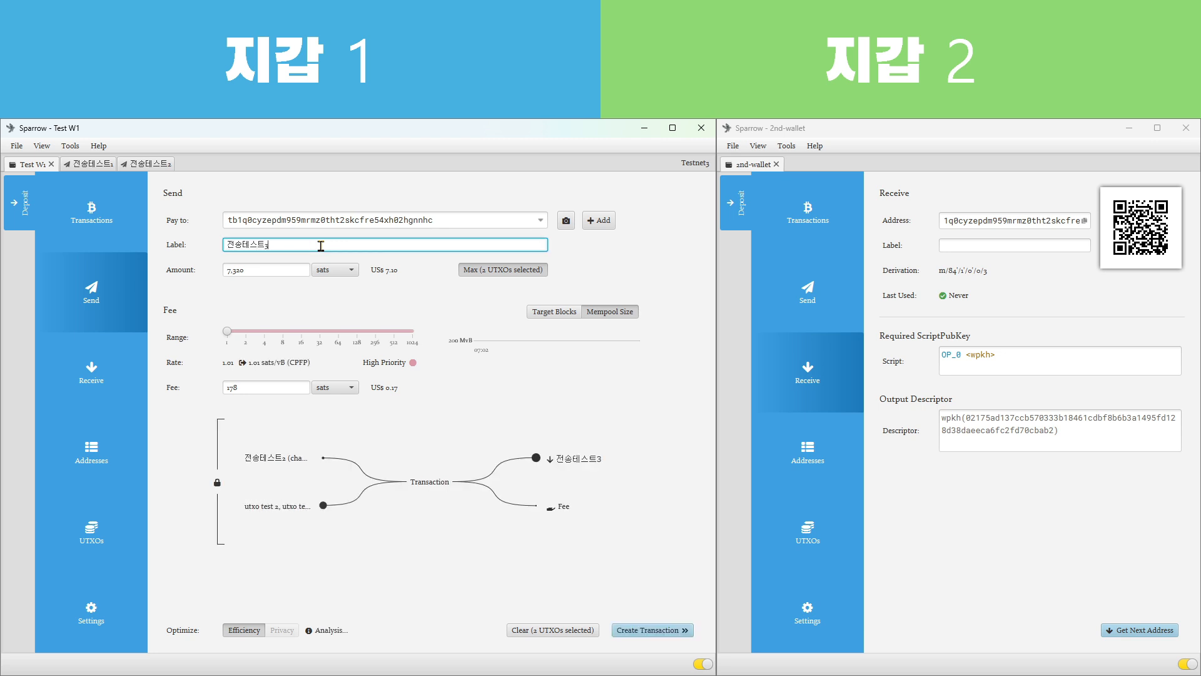
{"action": "double_click", "coordinate": [262, 272]}
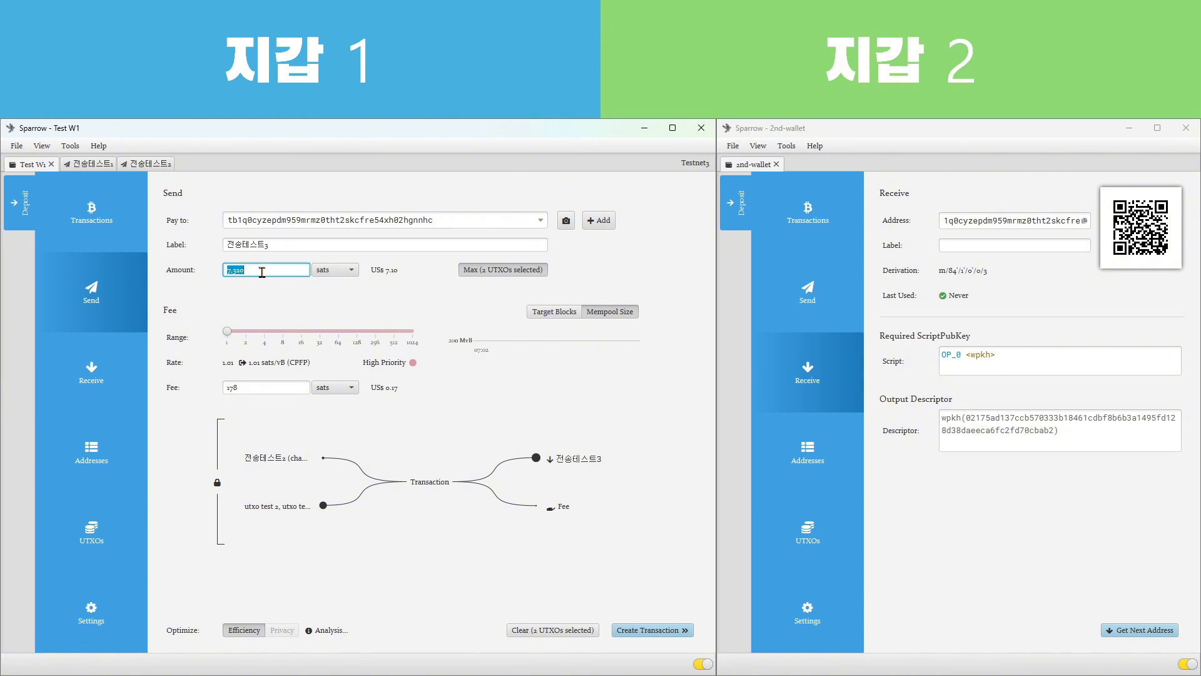
{"action": "type", "text": "7000"}
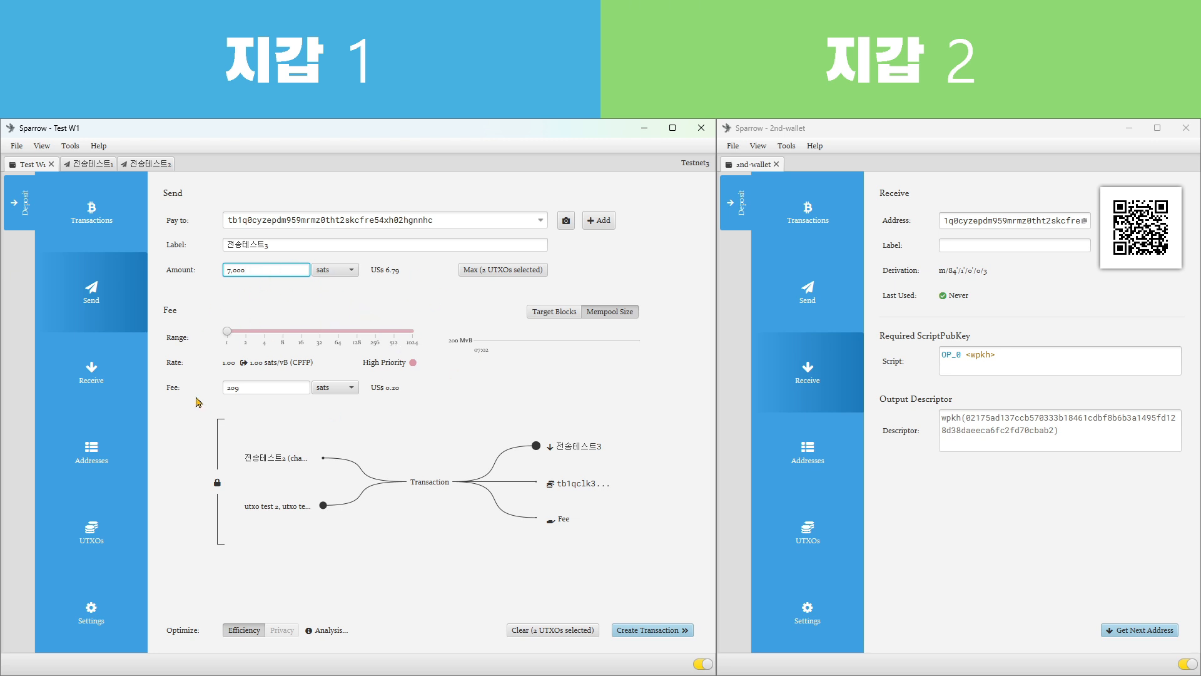
Inspect the recipient, change and fee outputs in the payment's diagram and create the 전송테스트3 transaction
{"action": "mouse_move", "coordinate": [574, 455]}
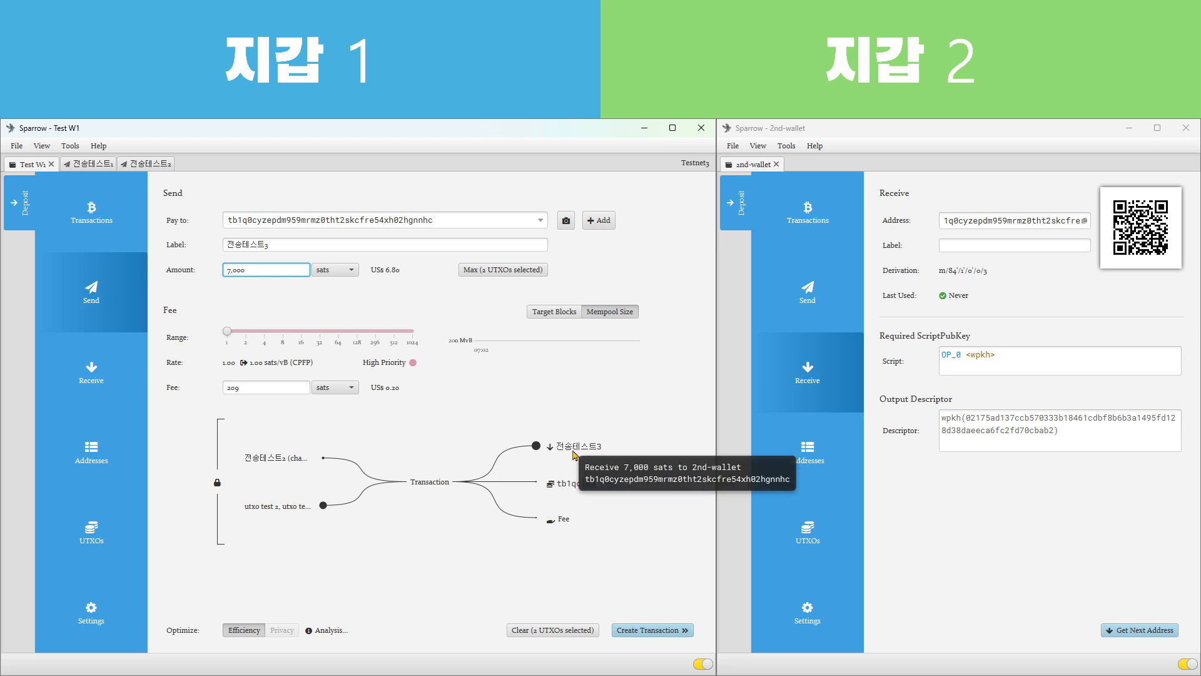
{"action": "mouse_move", "coordinate": [571, 486]}
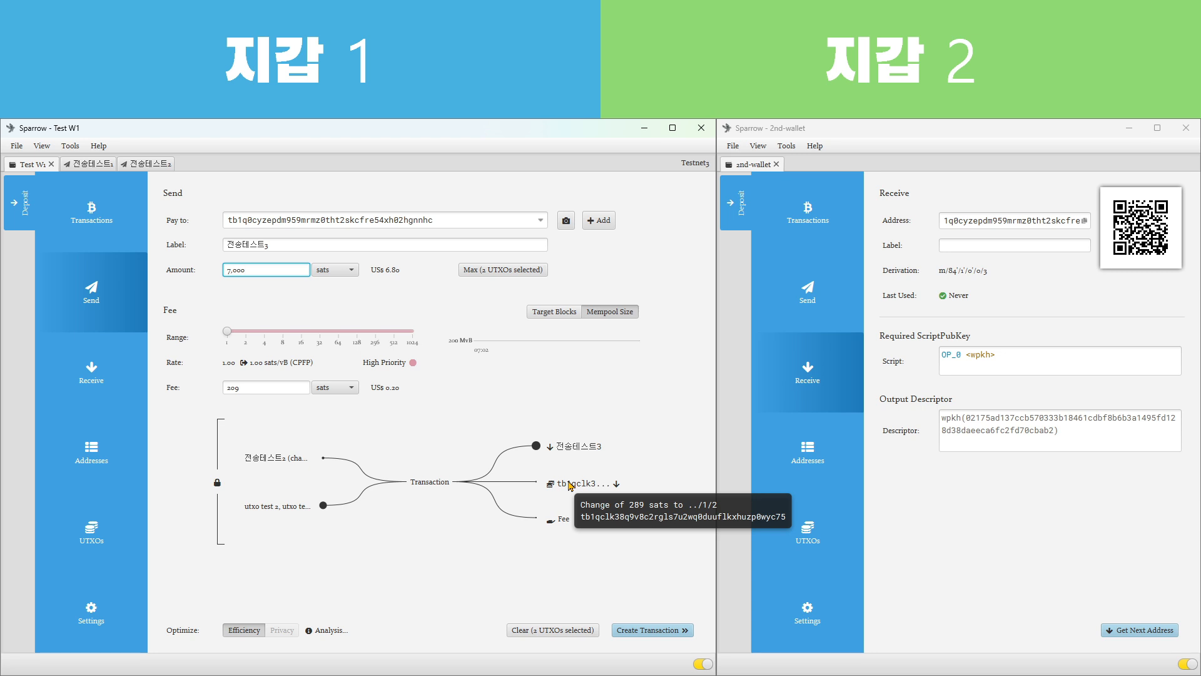
{"action": "mouse_move", "coordinate": [569, 522]}
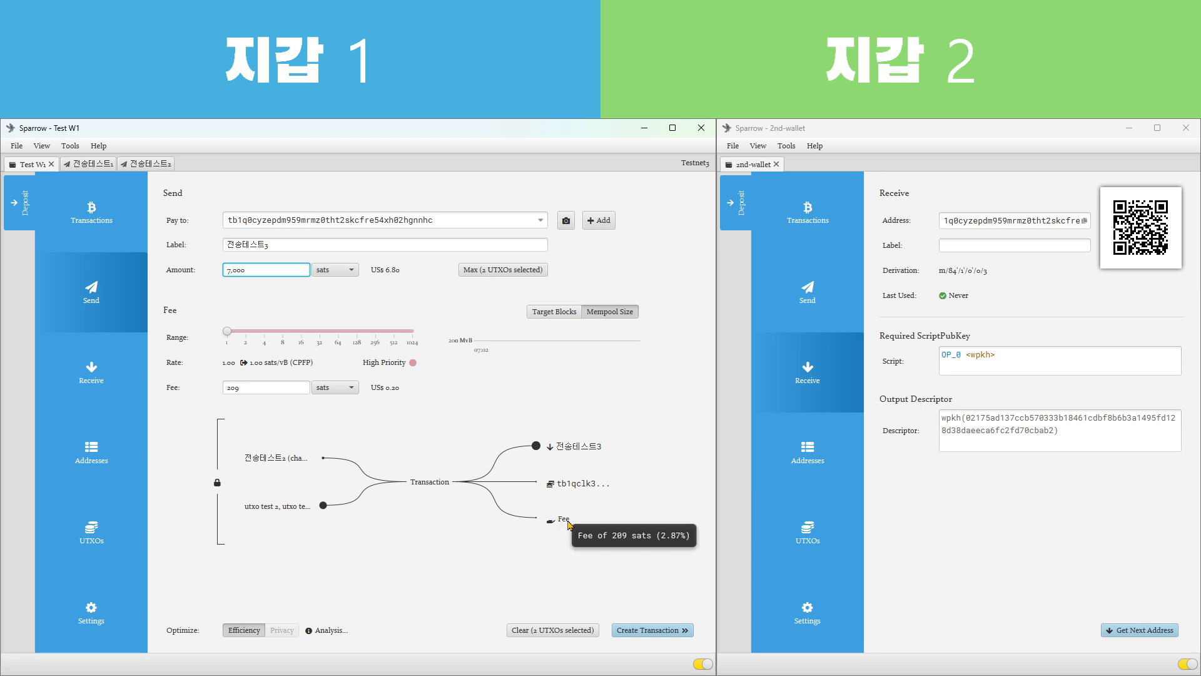
{"action": "left_click", "coordinate": [654, 631]}
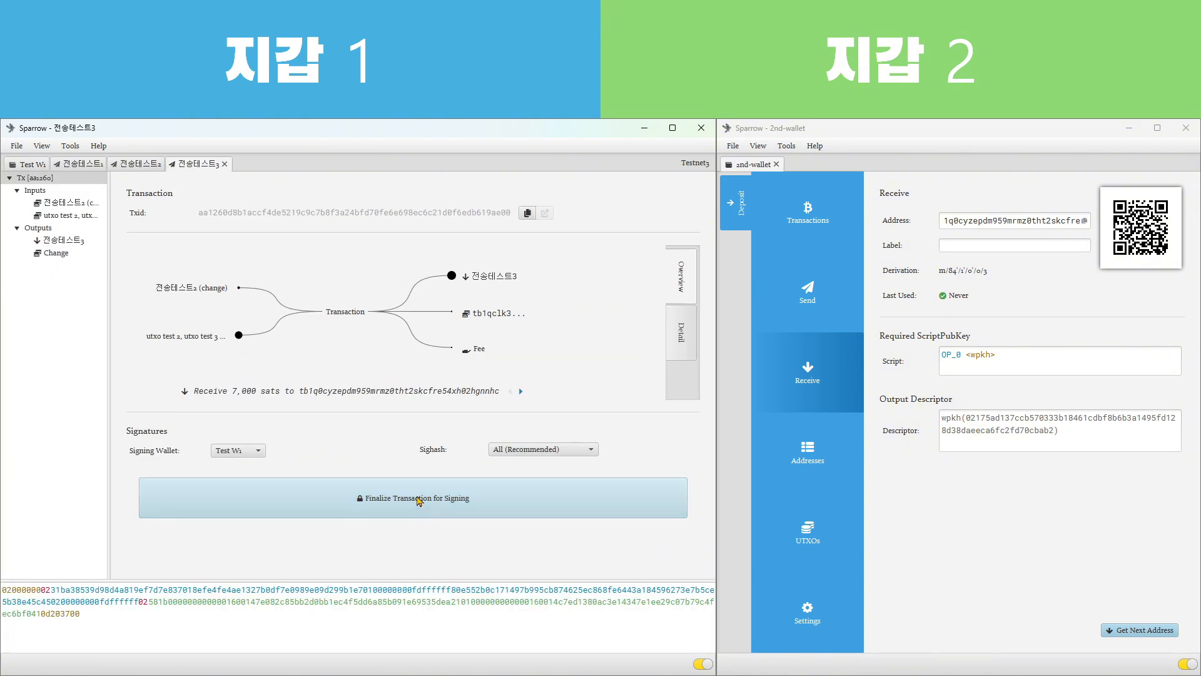
Finalize the 전송테스트3 transaction, sign it with the Test W1 wallet password and broadcast it
{"action": "left_click", "coordinate": [655, 498]}
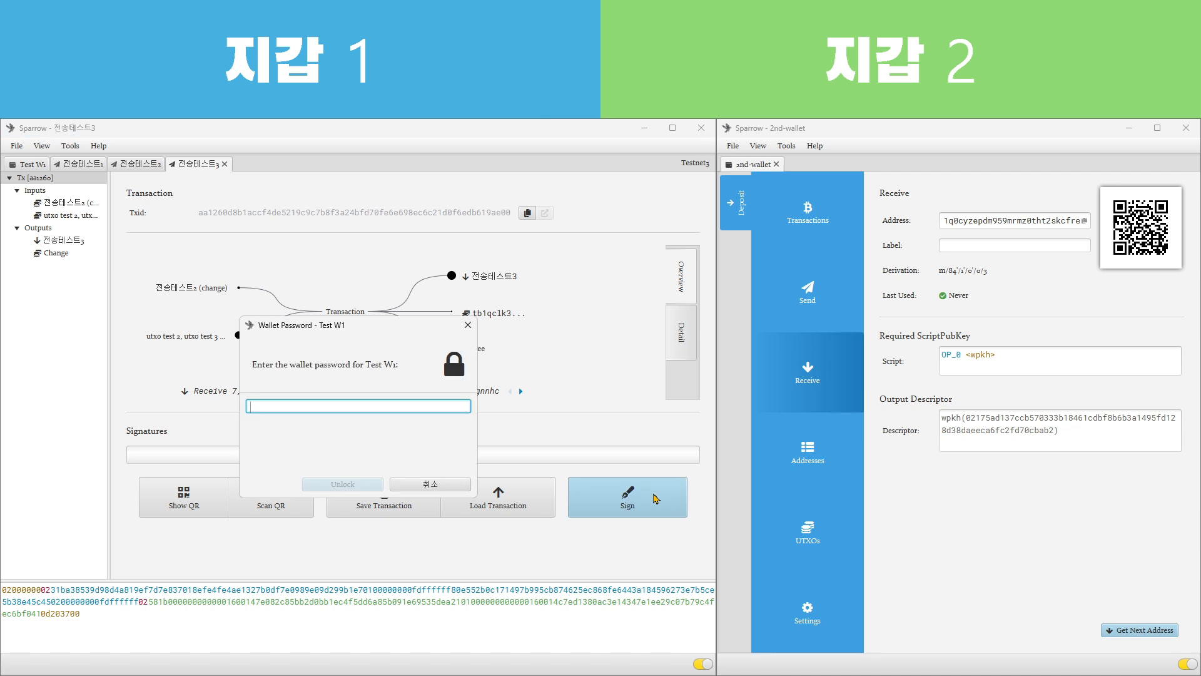
{"action": "type", "text": "*****"}
{"action": "key", "text": "Return"}
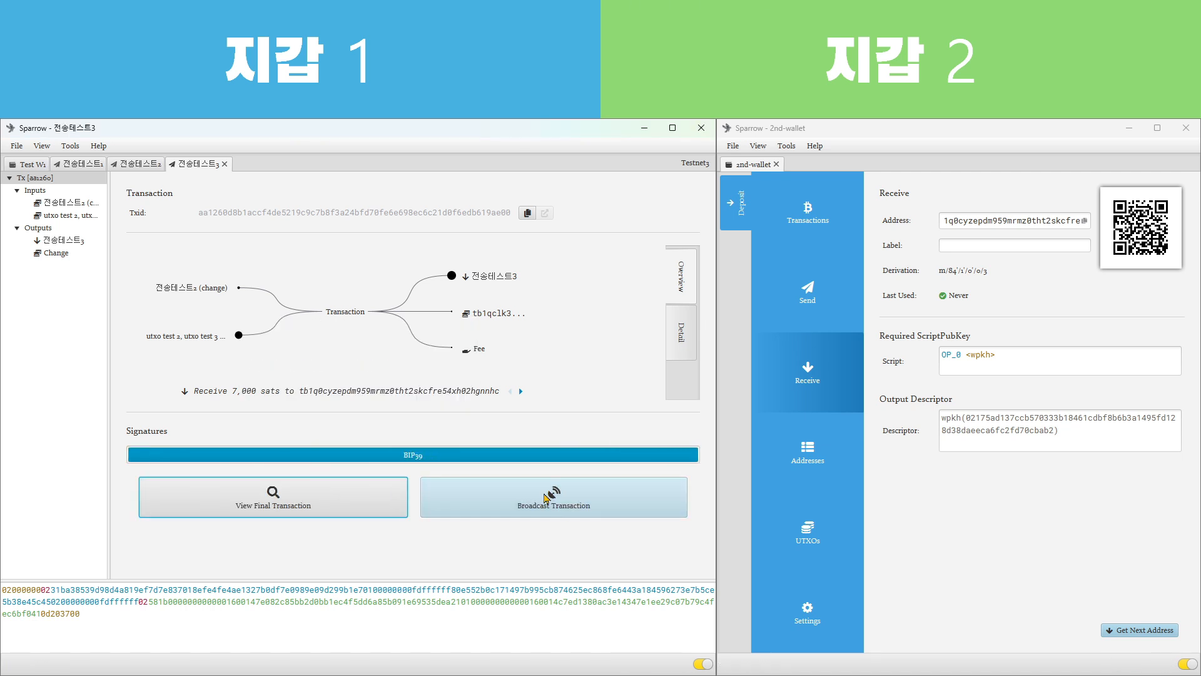
{"action": "left_click", "coordinate": [546, 498]}
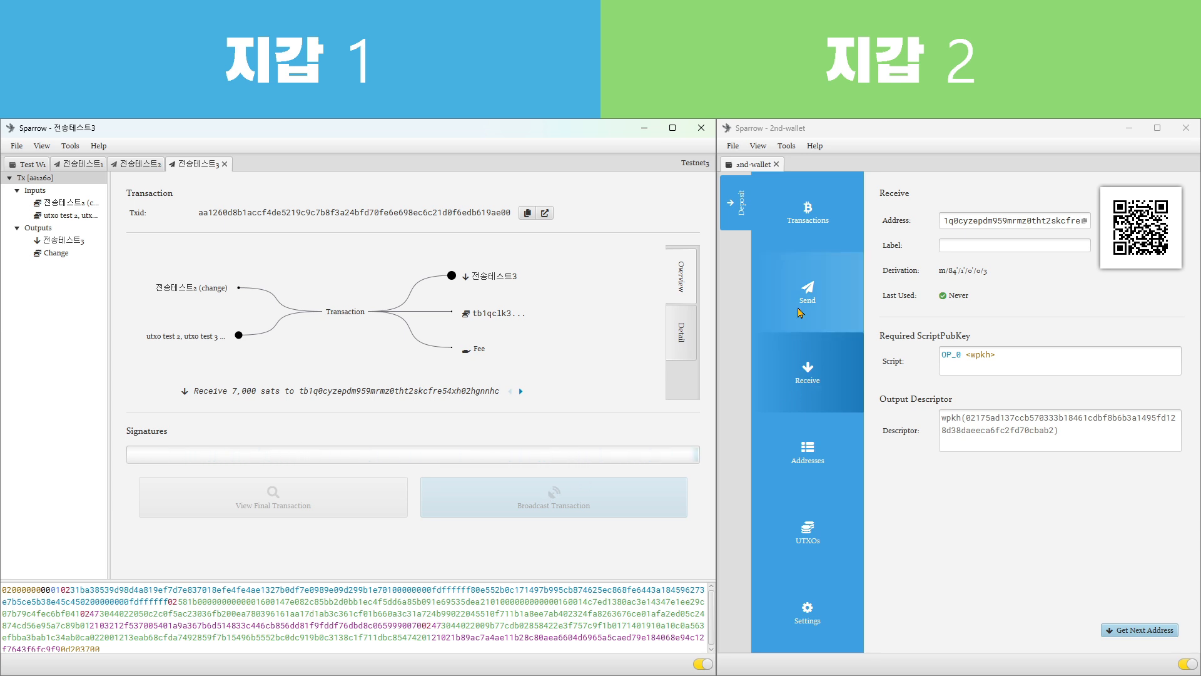
Check 2nd-wallet's transactions, highlight the 전송테스트3 output among its unspent outputs, and return to the Test W1 wallet
{"action": "left_click", "coordinate": [829, 244]}
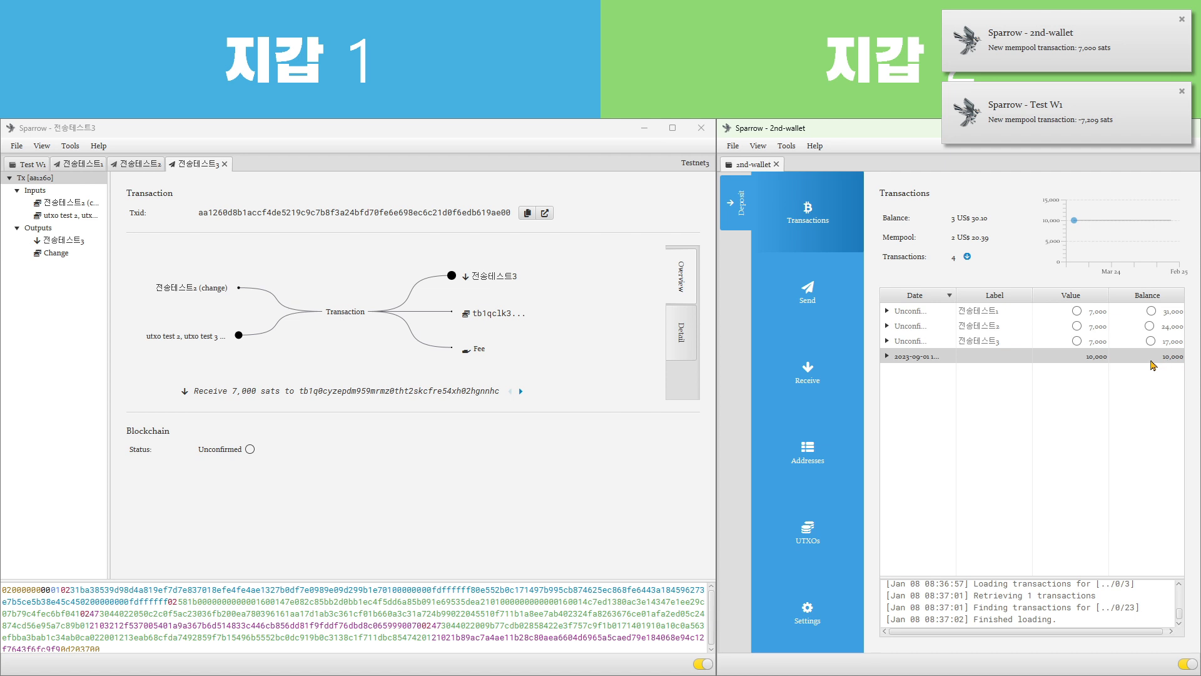
{"action": "left_click", "coordinate": [802, 542]}
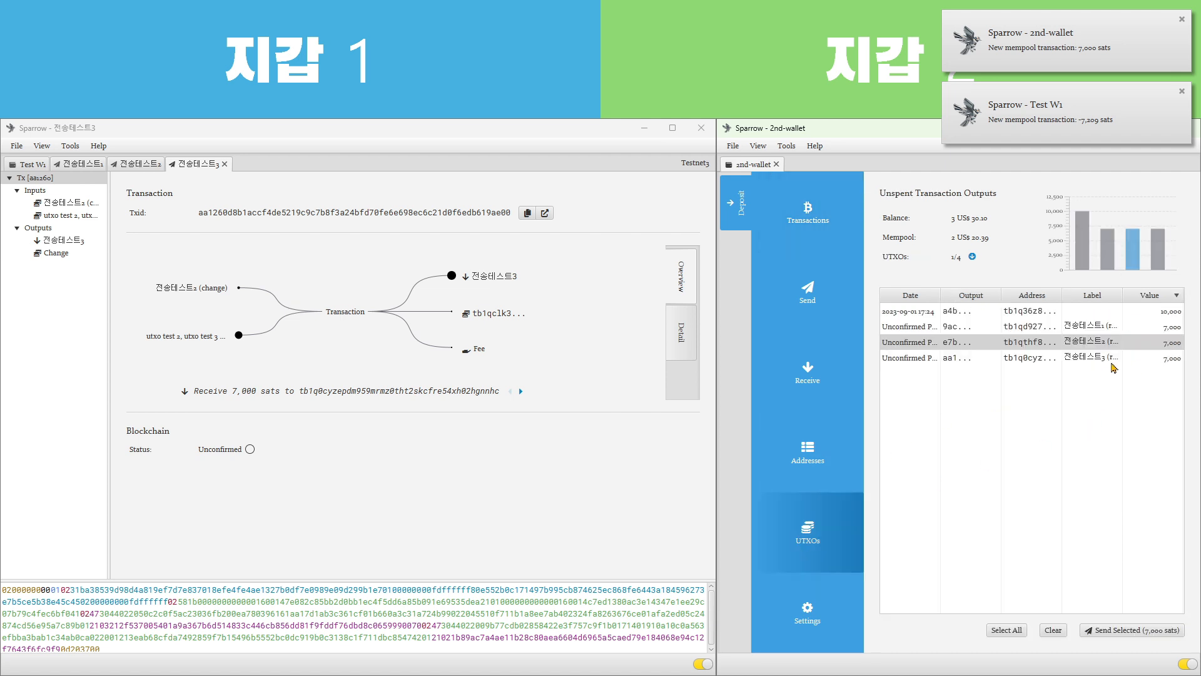
{"action": "left_click", "coordinate": [1113, 361]}
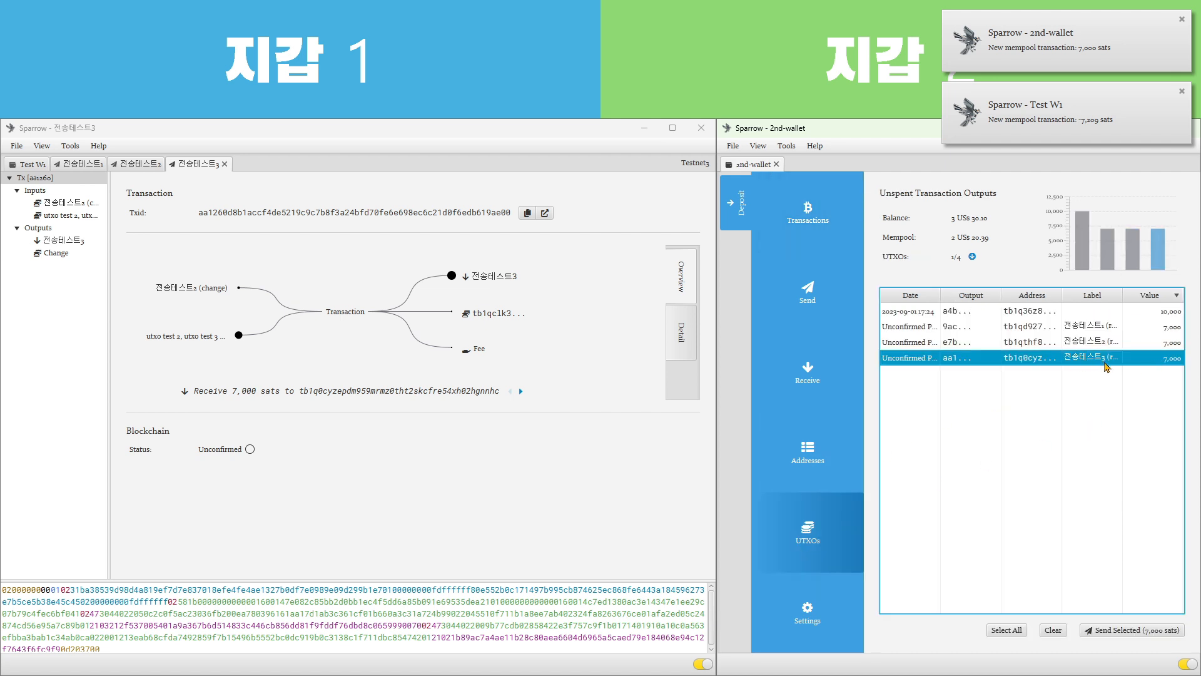
{"action": "left_click", "coordinate": [470, 494]}
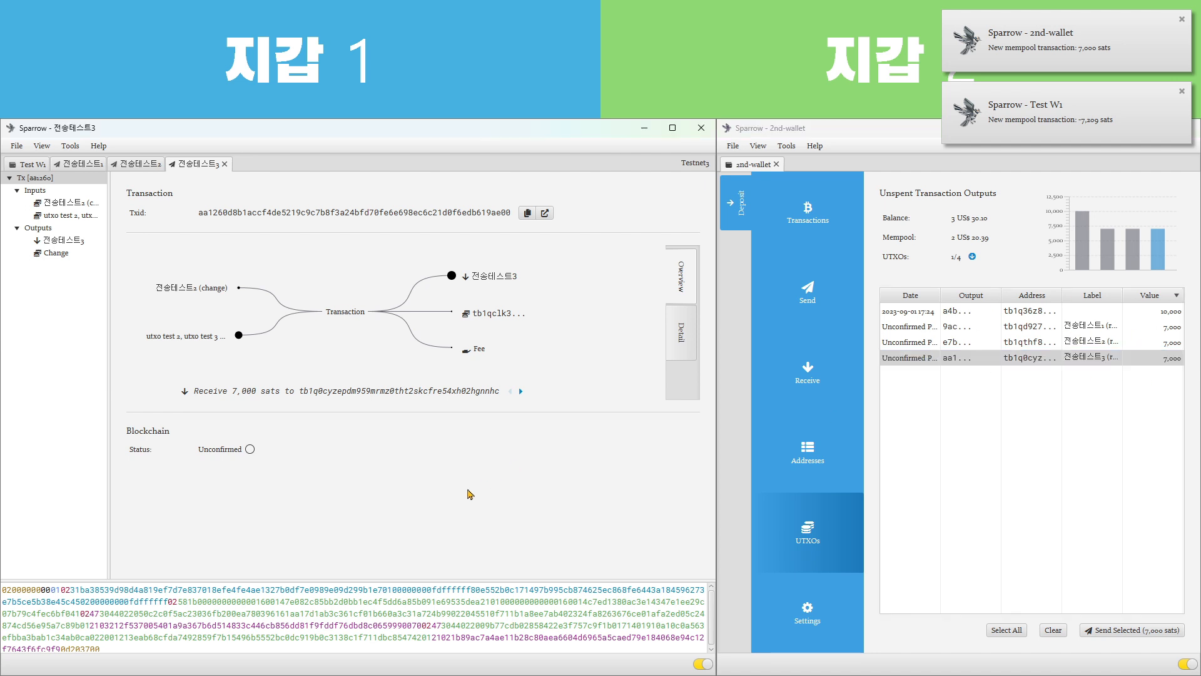
{"action": "left_click", "coordinate": [28, 164]}
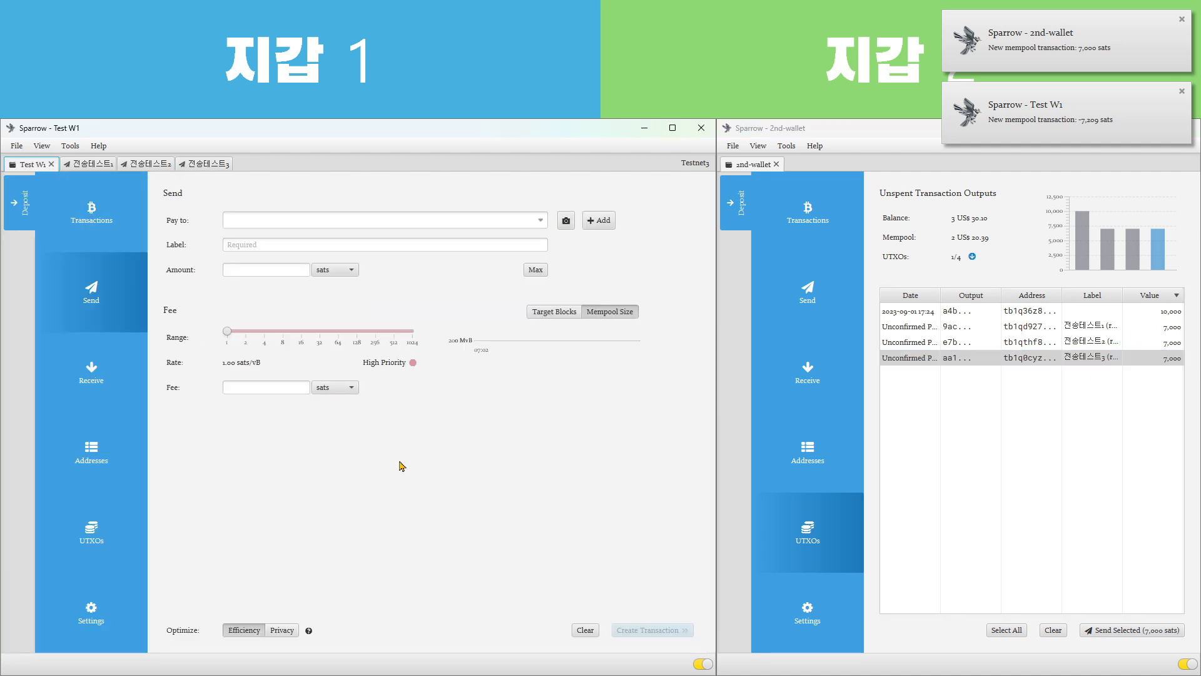
Examine Test W1's unspent outputs, highlighting the 5,678 sats utxo test 1 output and the 전송테스트3 change, and check the wallet's addresses
{"action": "left_click", "coordinate": [94, 523]}
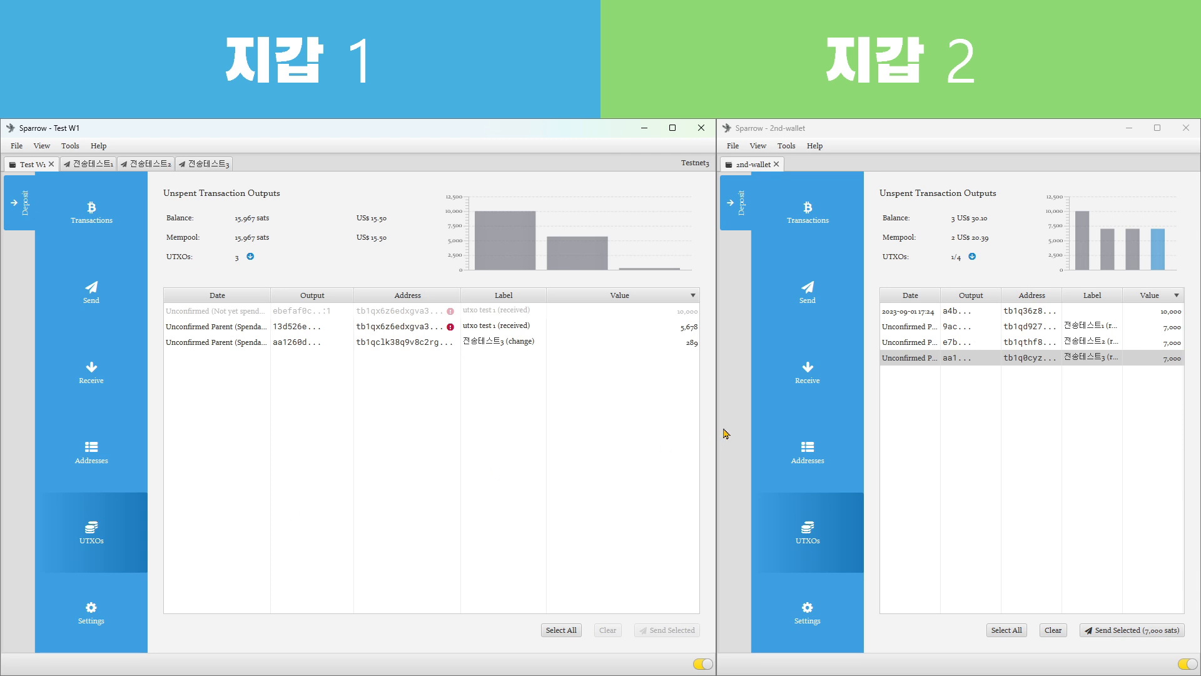
{"action": "left_click", "coordinate": [651, 327]}
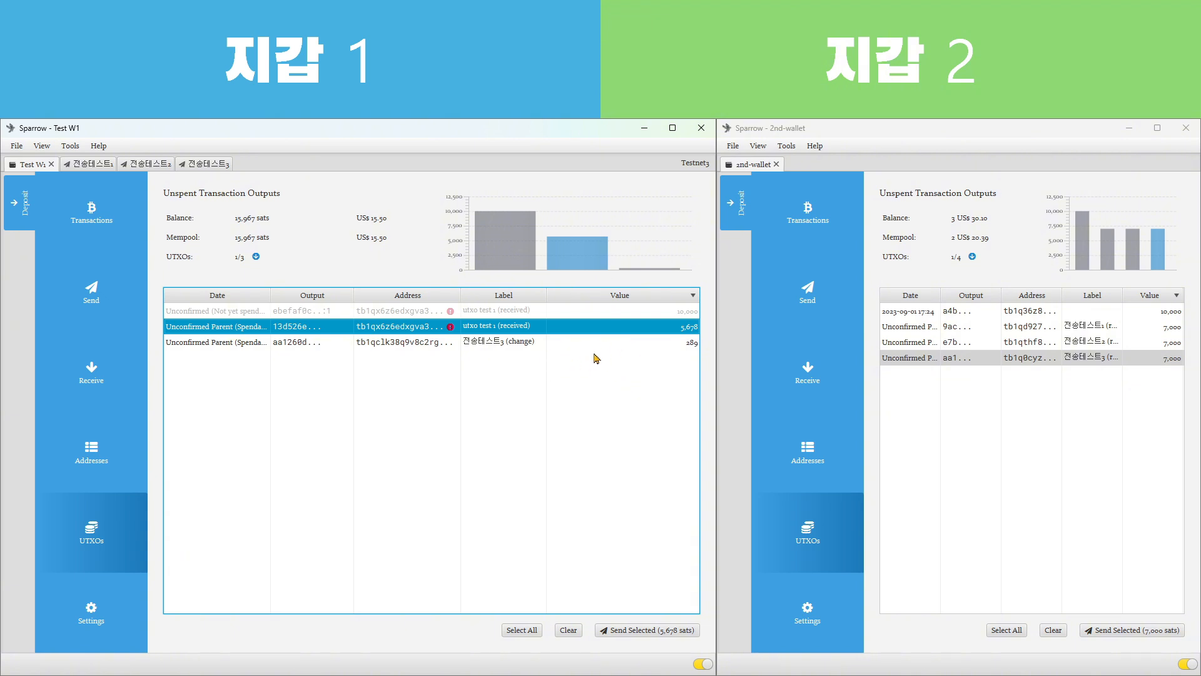
{"action": "left_click", "coordinate": [639, 348]}
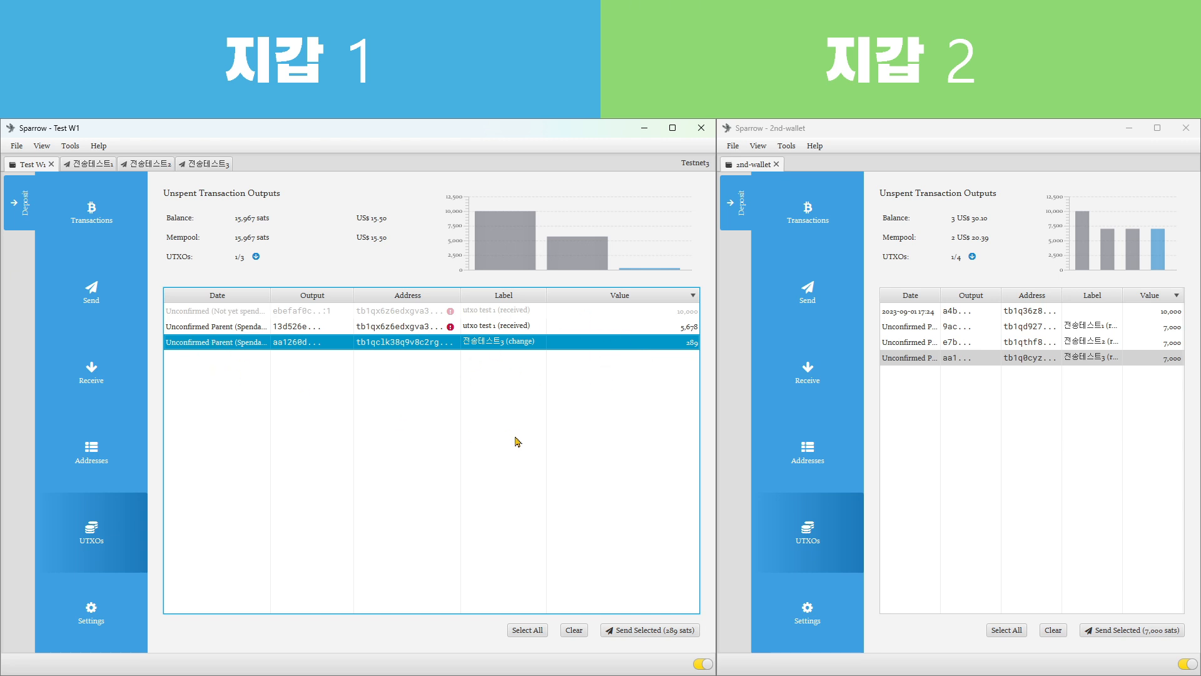
{"action": "left_click", "coordinate": [100, 456]}
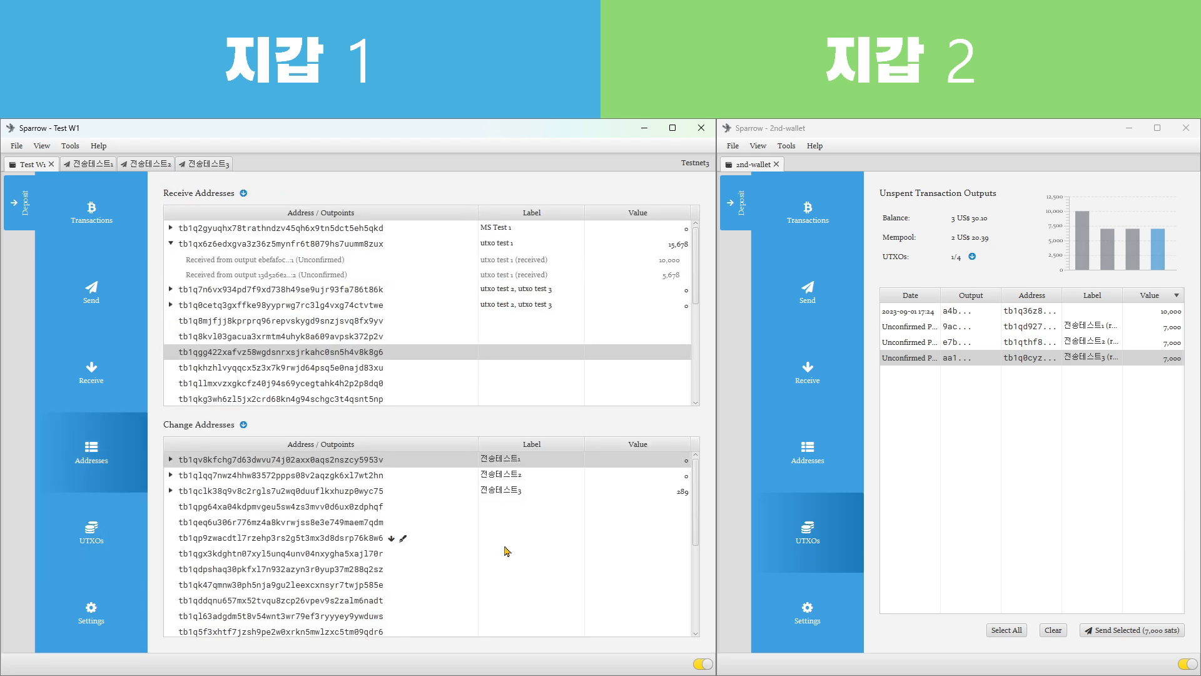
{"action": "left_click", "coordinate": [84, 539]}
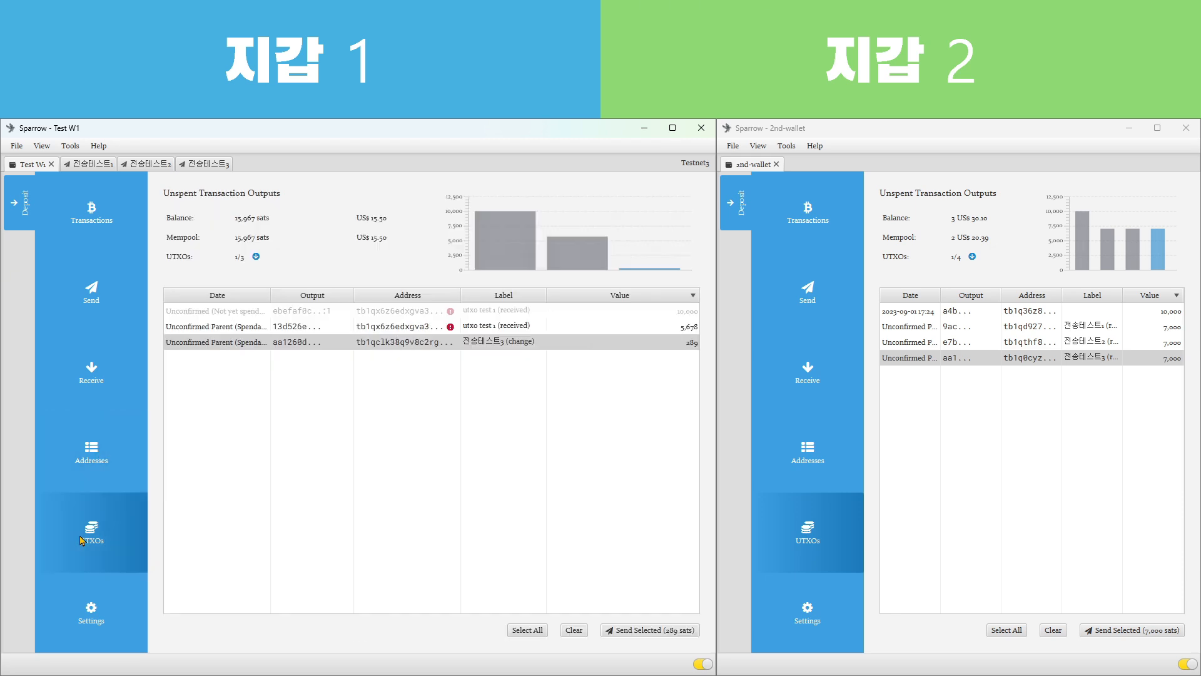
{"action": "left_click", "coordinate": [579, 453]}
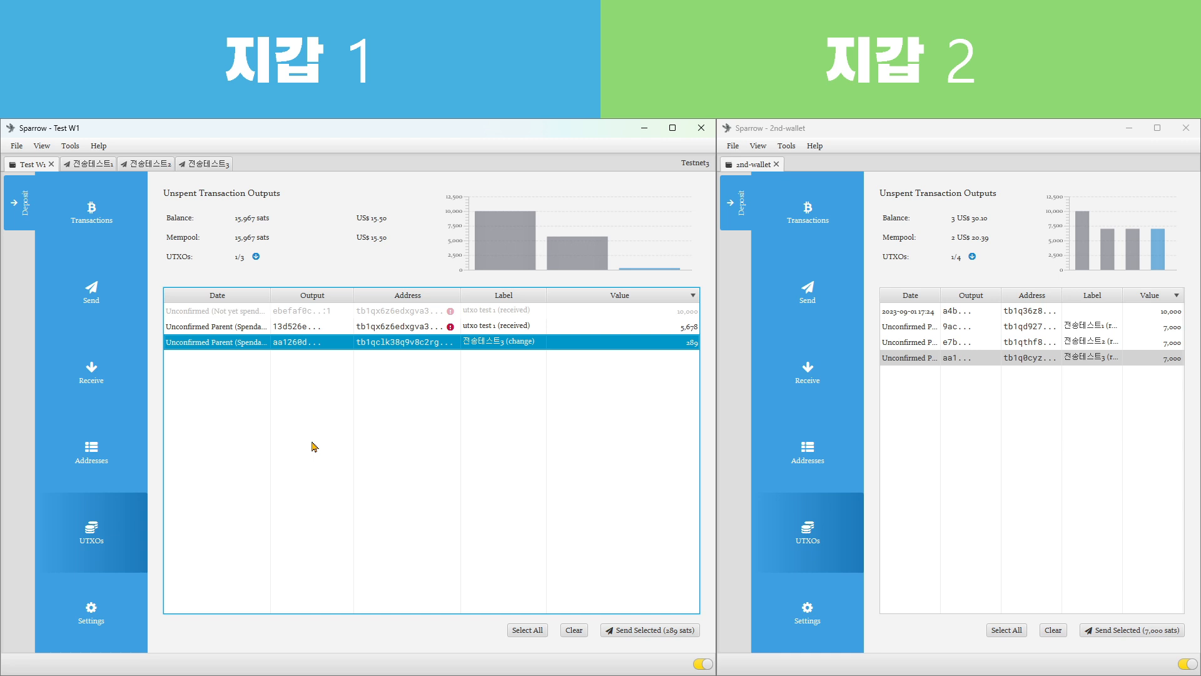
Review Test W1's transaction history and return to its unspent outputs
{"action": "left_click", "coordinate": [89, 232]}
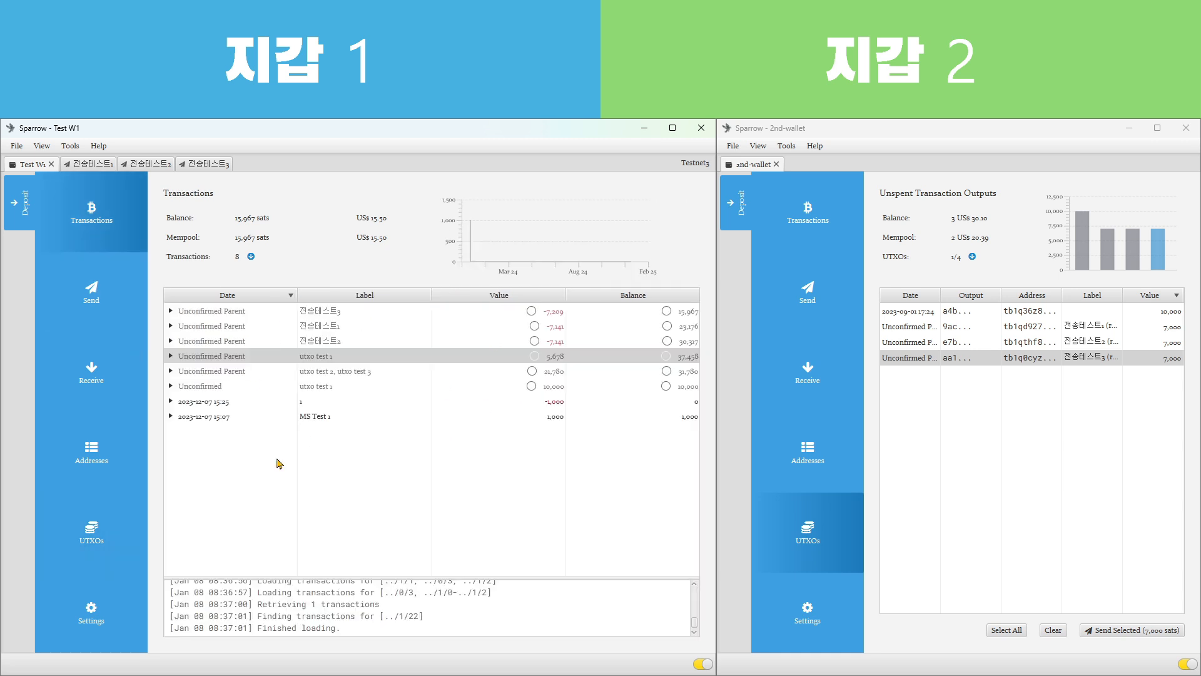
{"action": "left_click", "coordinate": [534, 508]}
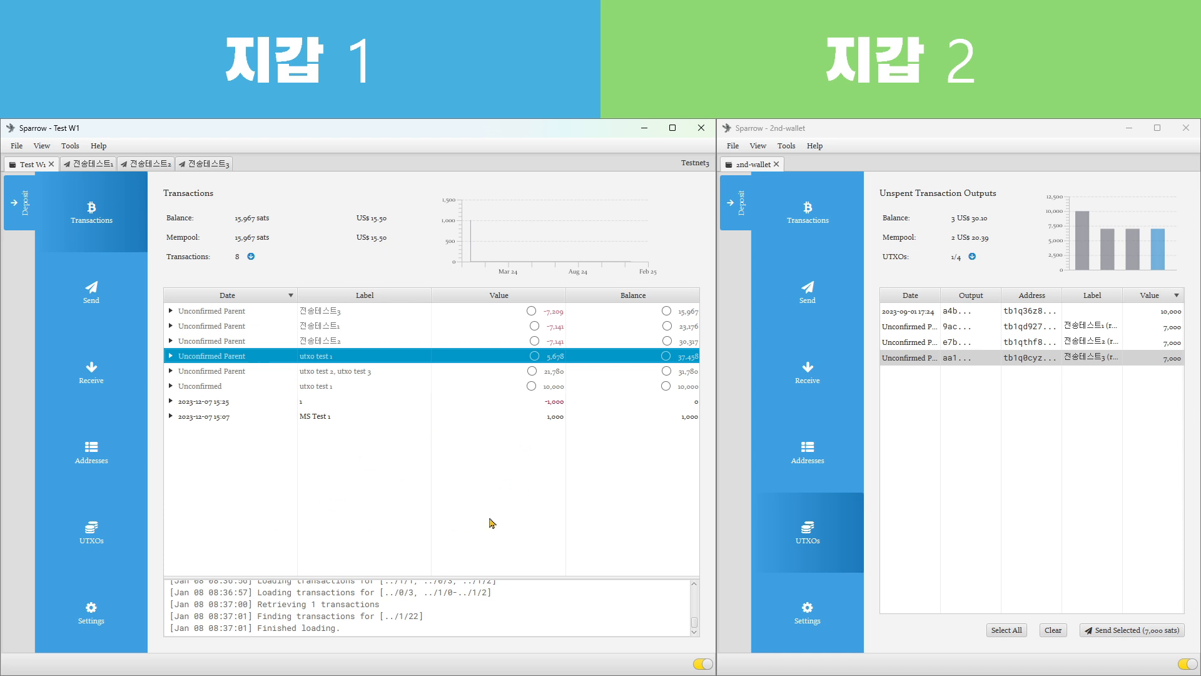
{"action": "left_click", "coordinate": [99, 526]}
{"action": "left_click", "coordinate": [500, 466]}
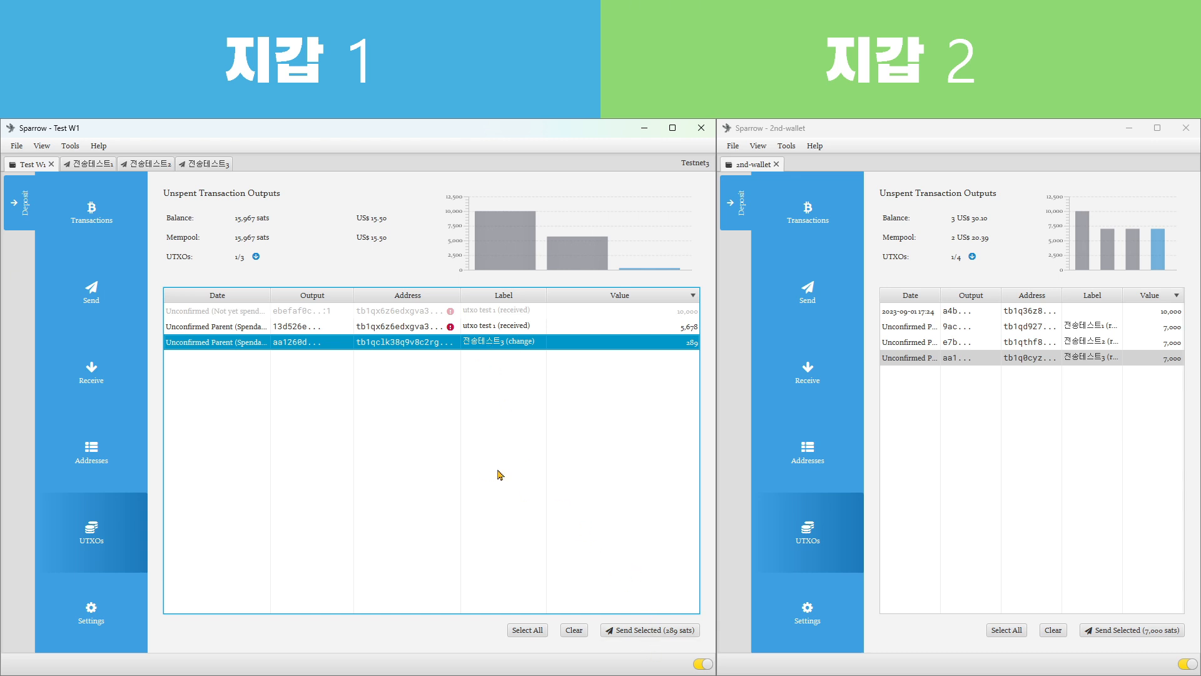
Unfreeze the frozen 10,000 sats utxo test 1 output in the Test W1 wallet
{"action": "left_click", "coordinate": [195, 311]}
{"action": "right_click", "coordinate": [195, 311]}
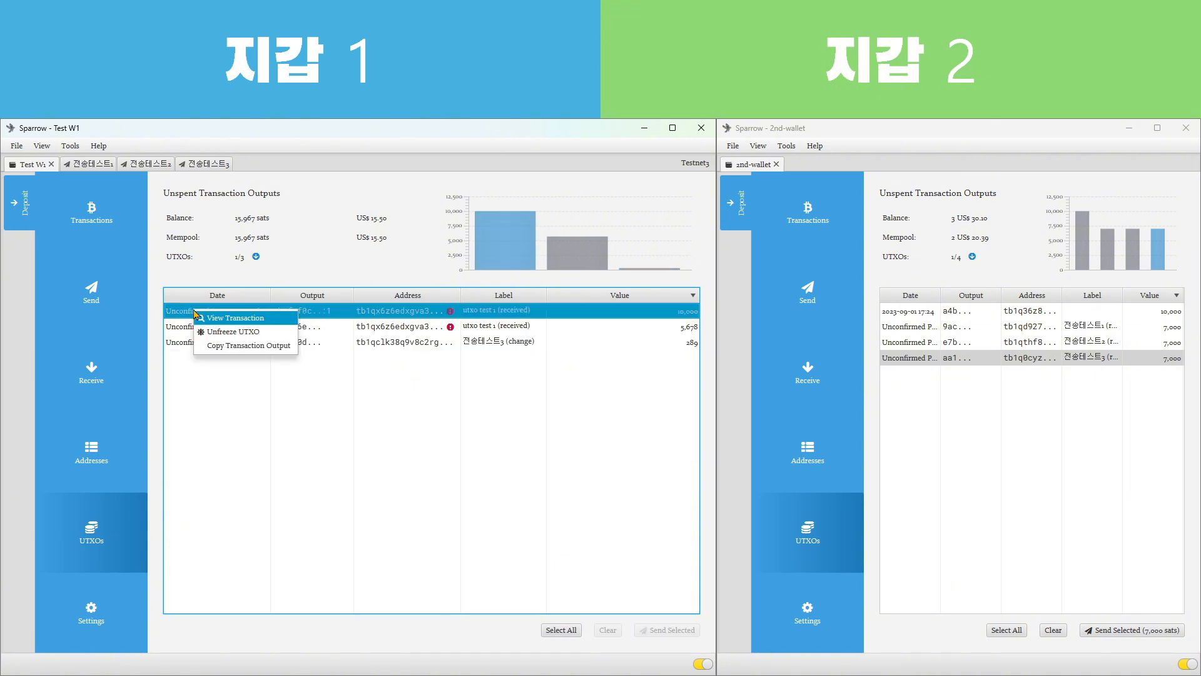
{"action": "left_click", "coordinate": [229, 331]}
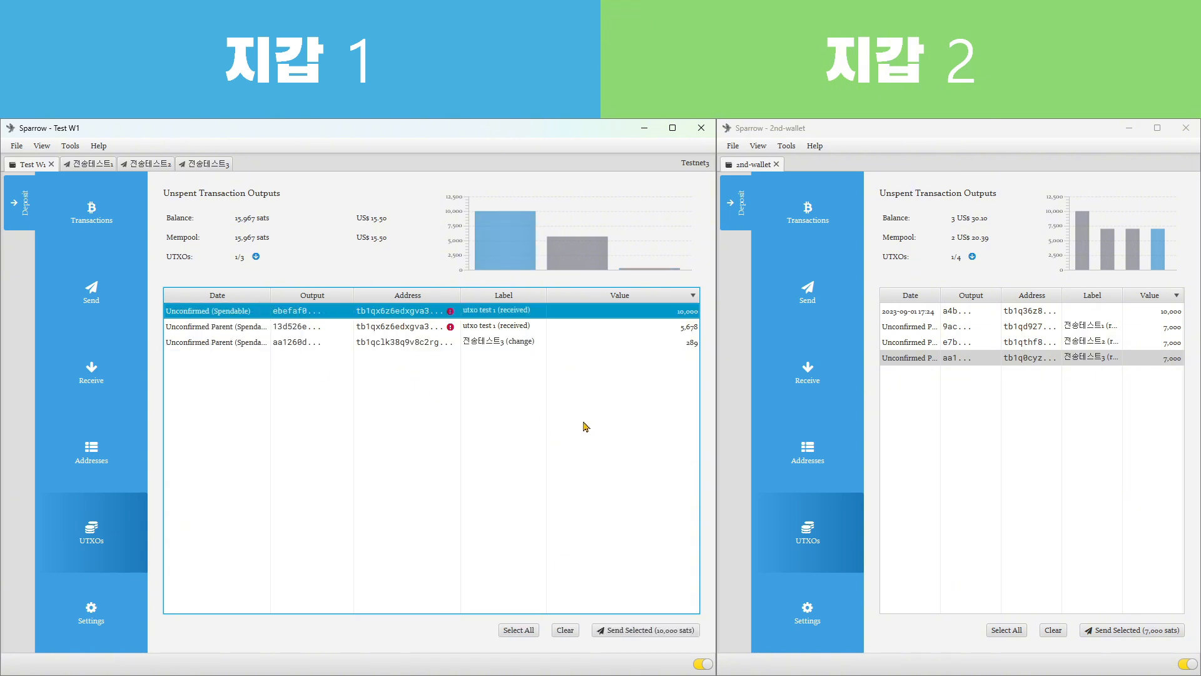